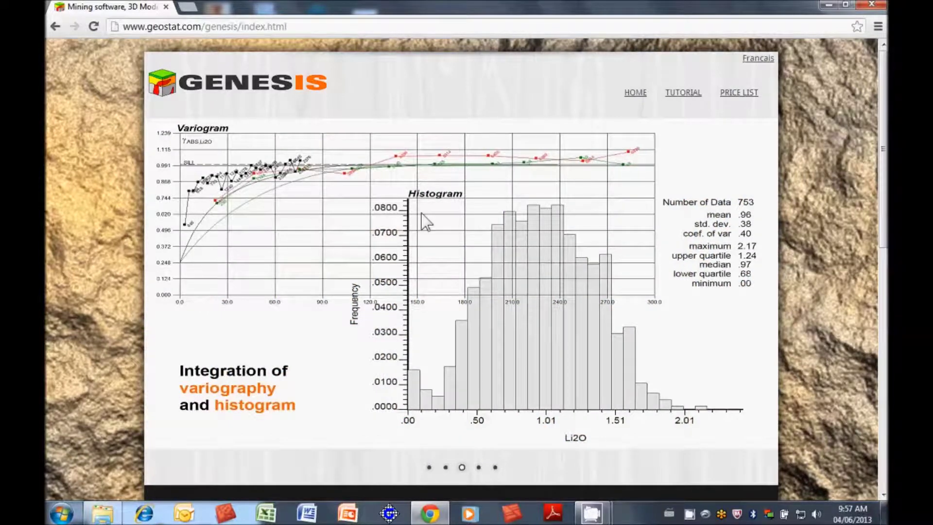
- Look over the free download links on the Genesis website, reload the home page and open the price list
scroll(421, 219, "down", 5)
scroll(419, 225, "down", 4)
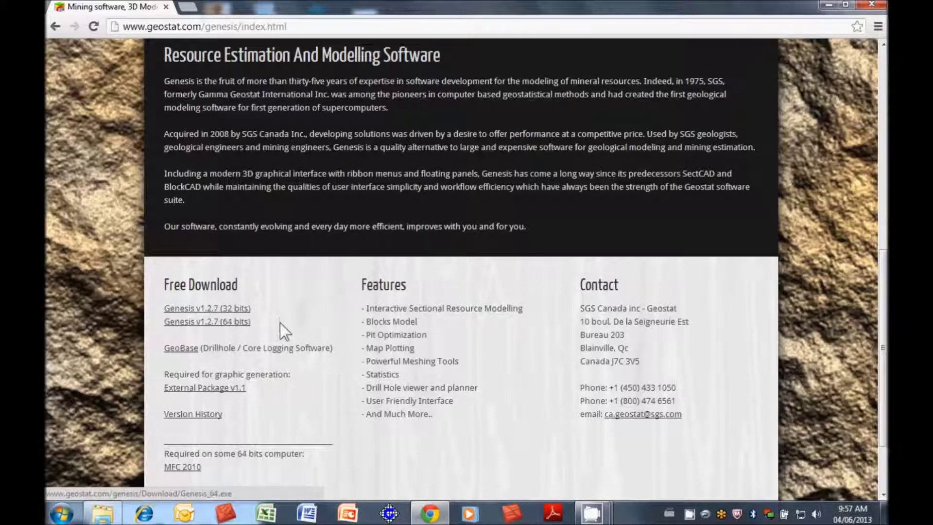
left_click(285, 29)
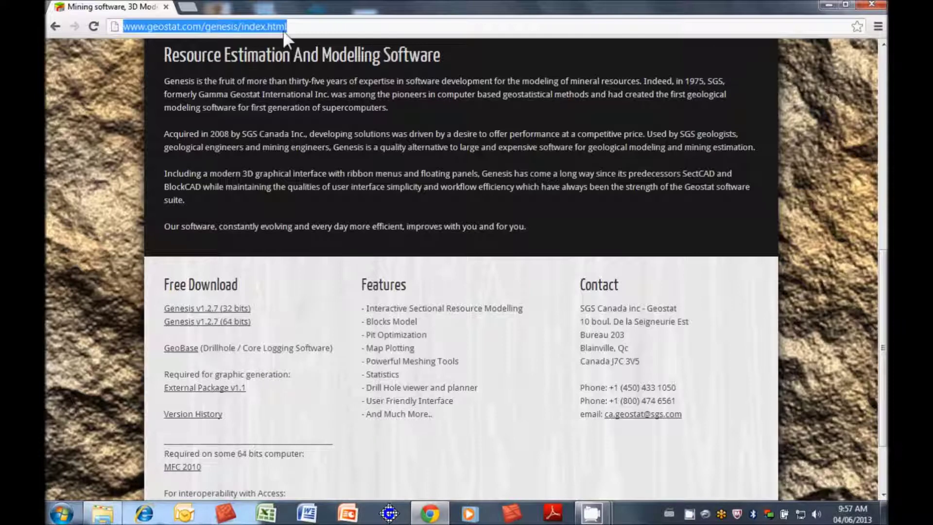
key("Return")
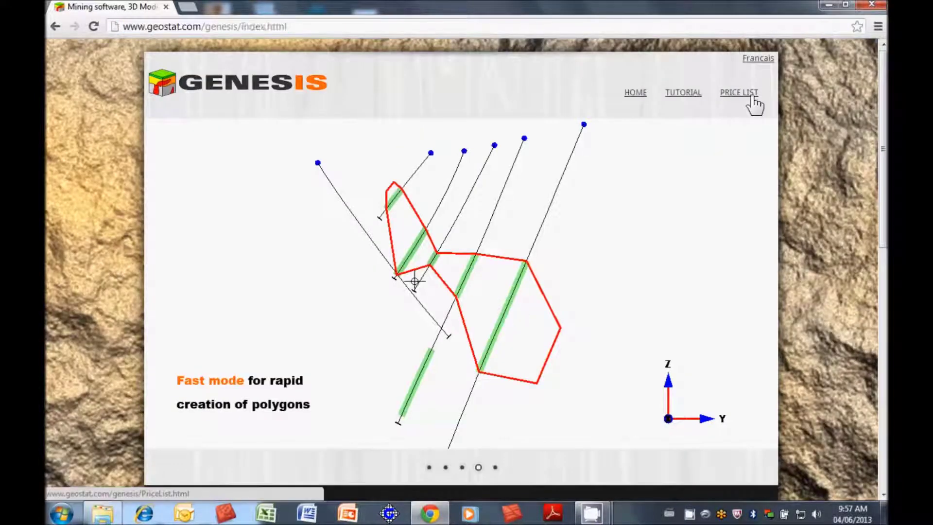
left_click(753, 97)
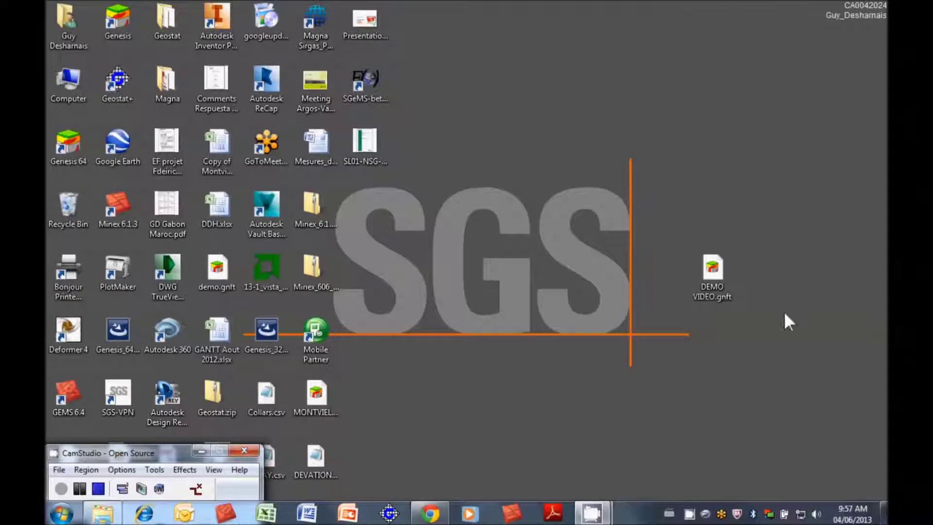
- Open the DEMO VIDEO.gnft project from the desktop in Genesis and hide the displayed drill holes
left_click(721, 267)
double_click(721, 267)
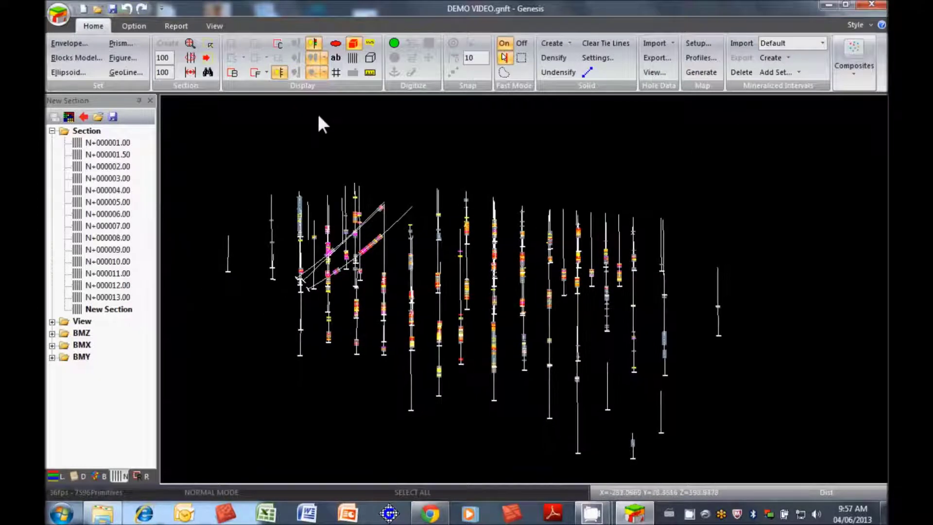
left_click(313, 46)
left_click(312, 43)
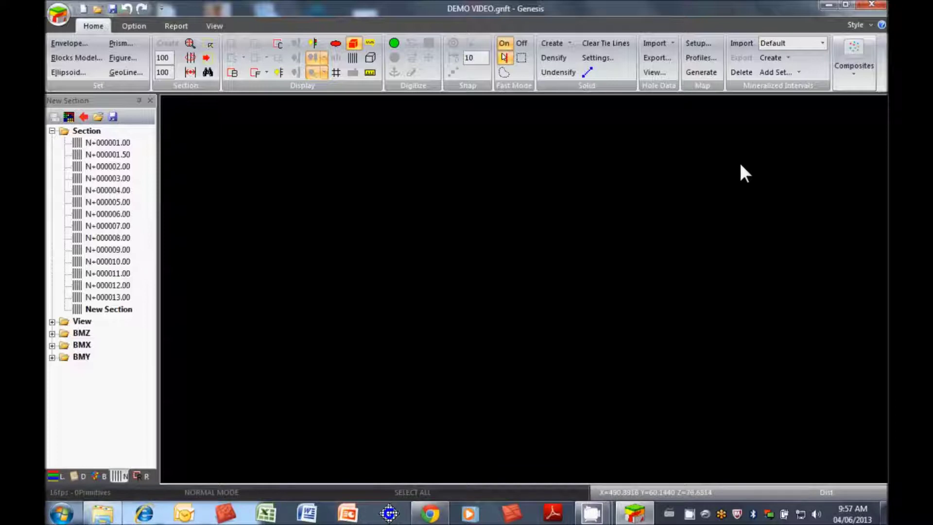
- Start a drill hole data import from flat files, using Collars.csv, DEVATIONS.csv and ASSAY.csv as collar, deviation and assay tables
left_click(673, 43)
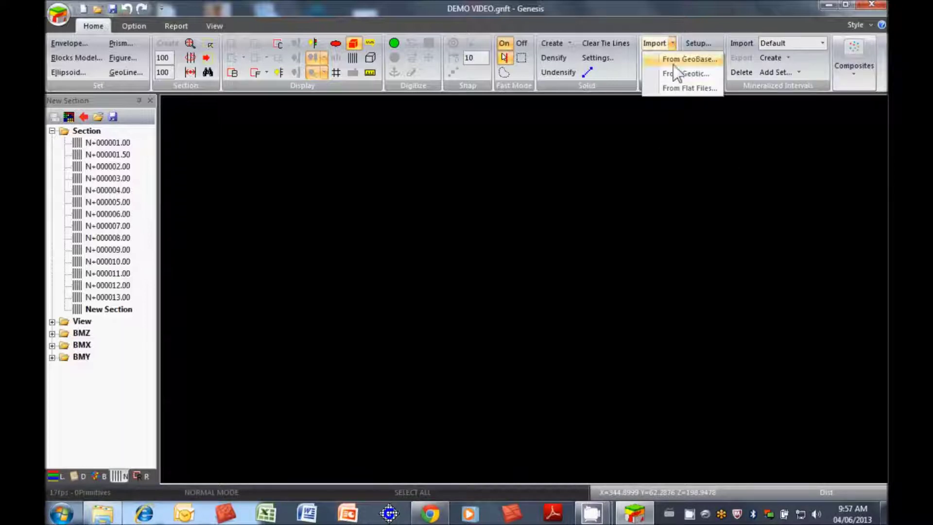
left_click(678, 88)
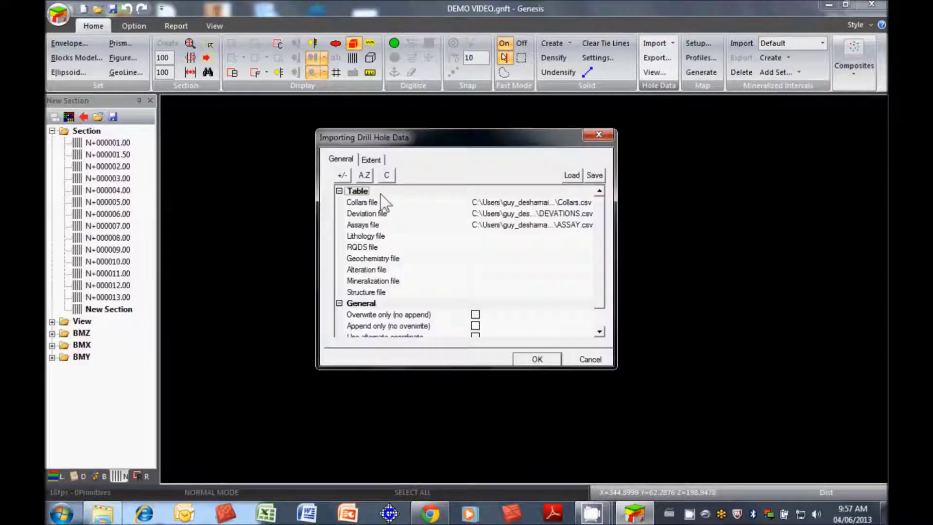
left_click(515, 201)
left_click(522, 214)
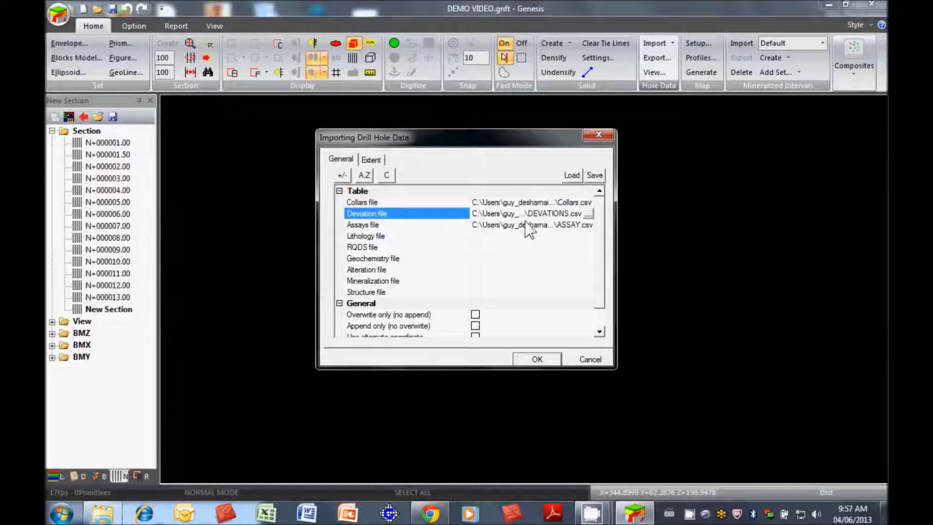
left_click(525, 225)
left_click(548, 358)
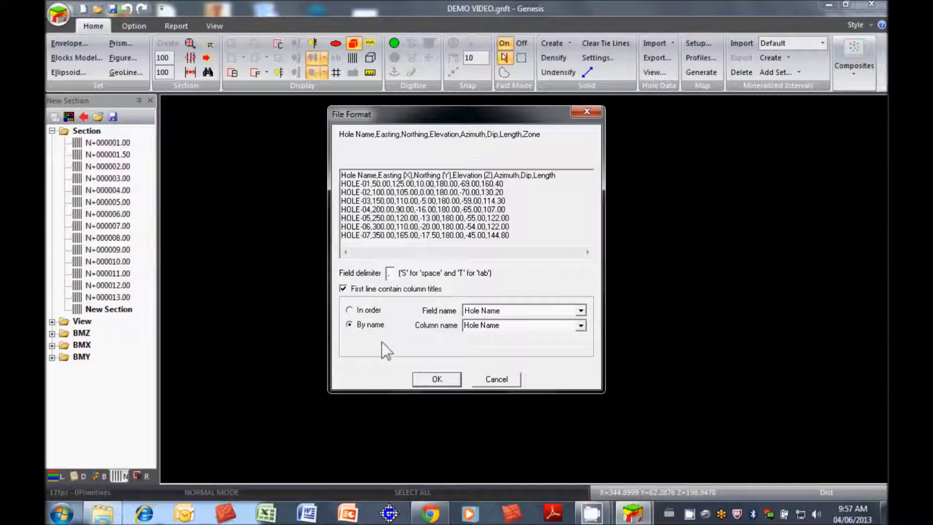
- Check the by-name matching of collar fields to the file's columns and accept the collar file format
left_click(530, 311)
left_click(530, 313)
scroll(530, 314, "down", 4)
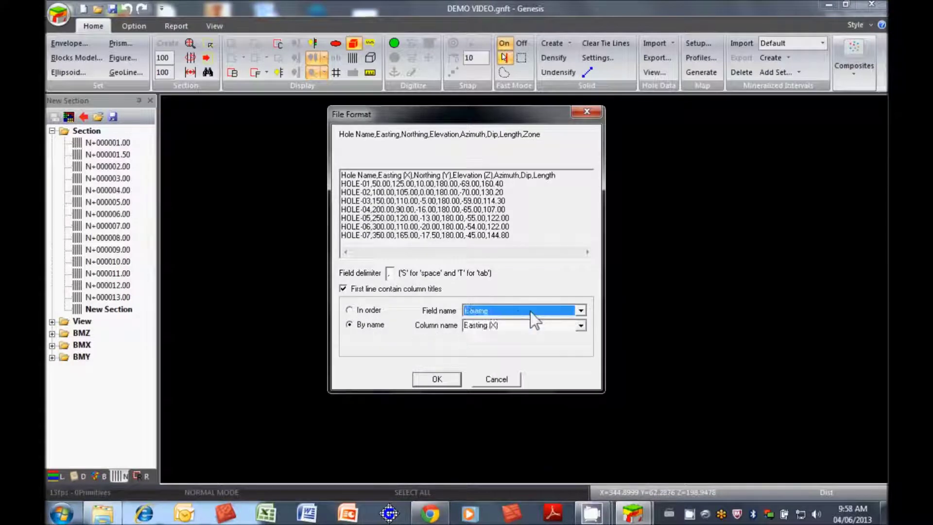
scroll(530, 314, "down", 3)
left_click(434, 378)
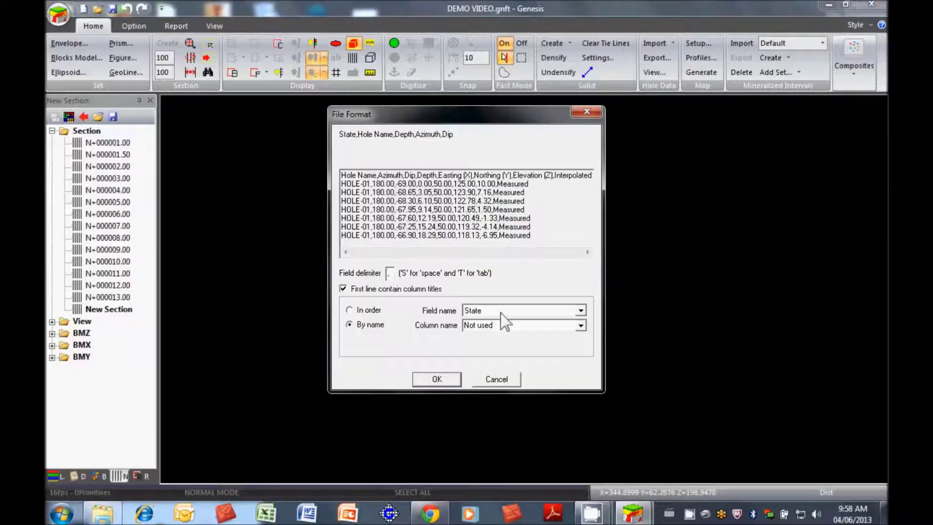
- Check the by-name matching of deviation fields to the file's columns and accept the deviation file format
left_click(502, 313)
scroll(501, 314, "down", 4)
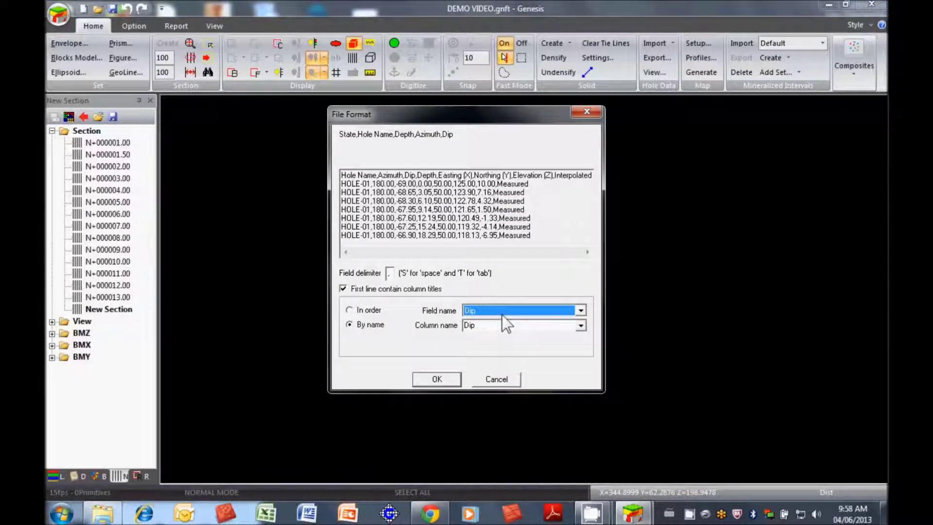
left_click(436, 379)
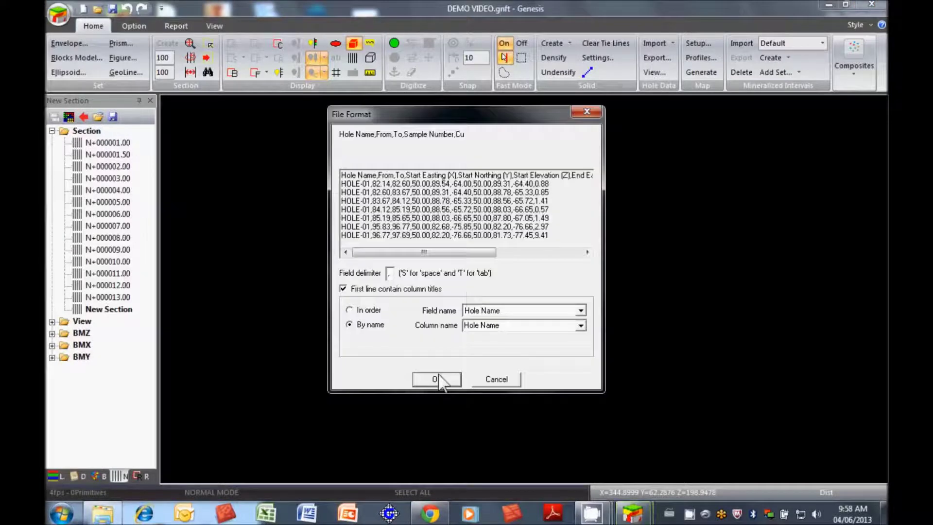
- Check the assay field matching, accept it to complete the import, and close the import summary and log
left_click(515, 309)
scroll(519, 316, "down", 4)
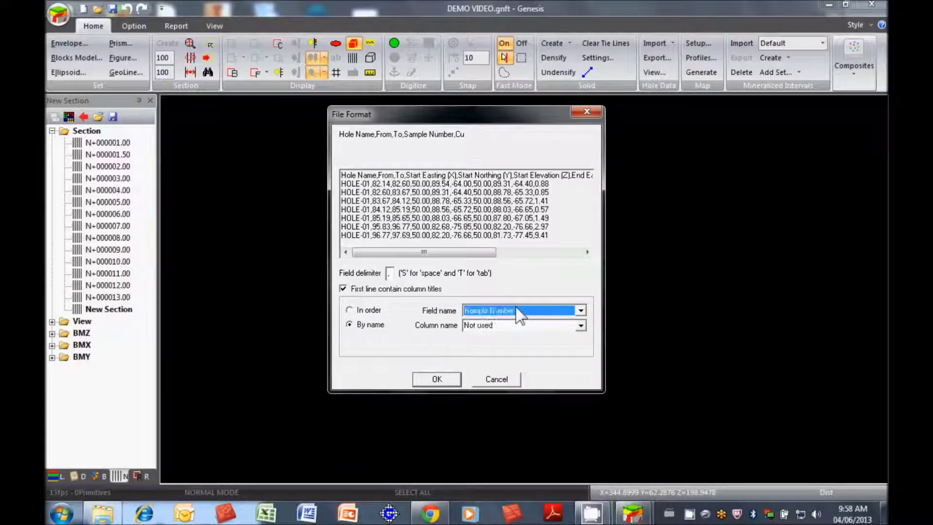
left_click(450, 382)
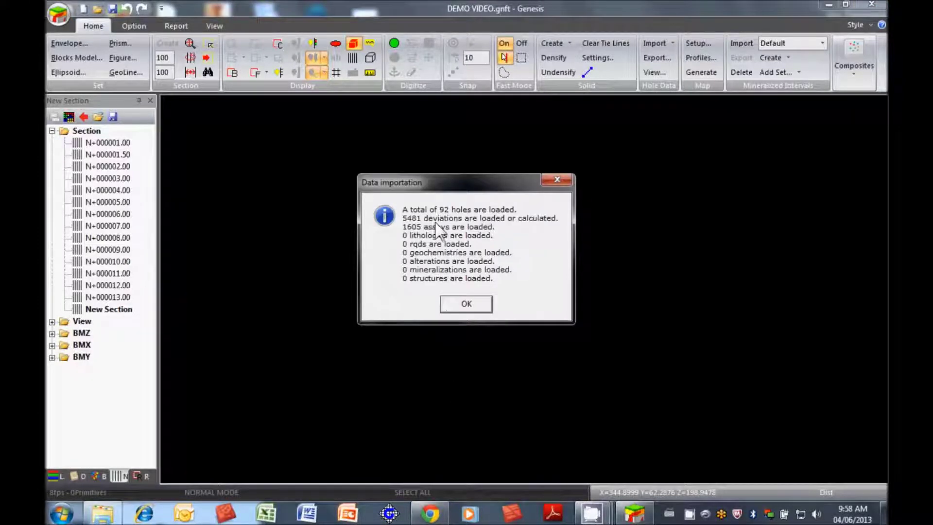
left_click(467, 304)
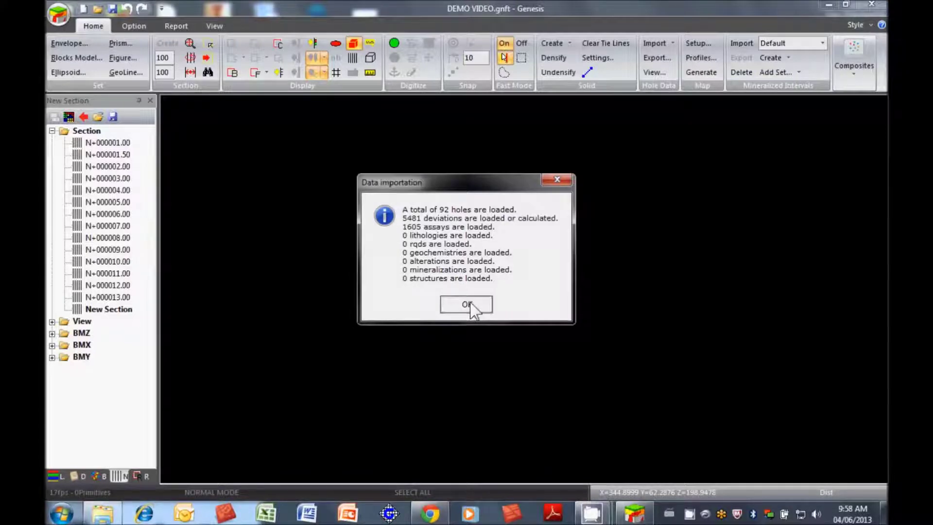
scroll(260, 221, "down", 9)
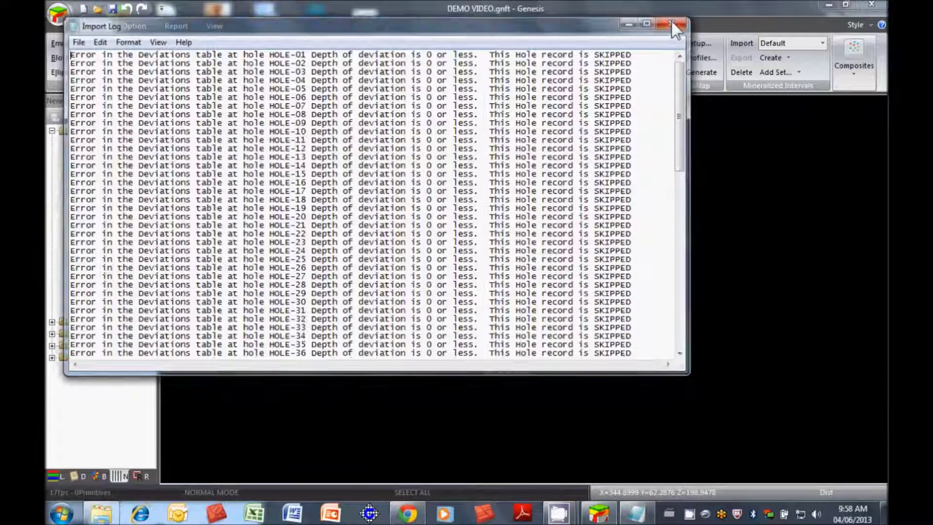
left_click(672, 22)
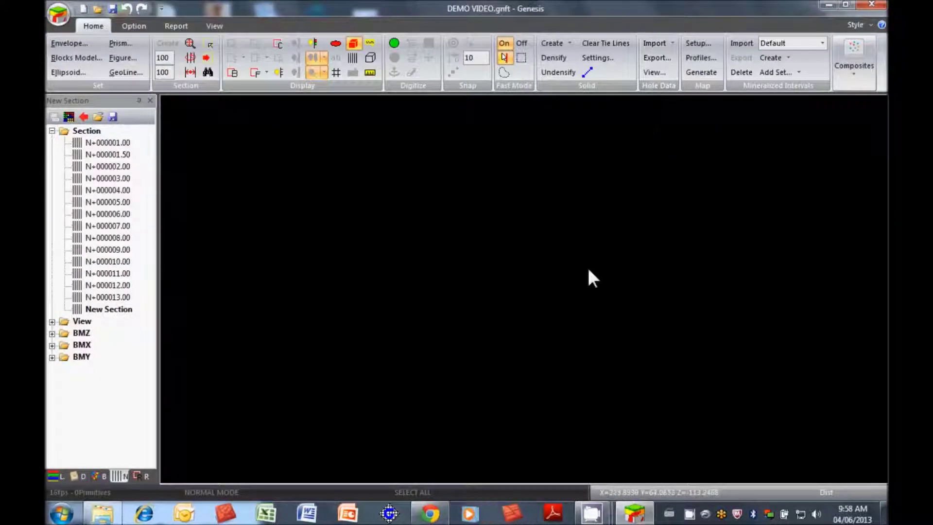
- Display the imported drill holes with their traces and inspect the coloured assay intervals up close in 3D
left_click(276, 71)
middle_click_drag(504, 287, 479, 260)
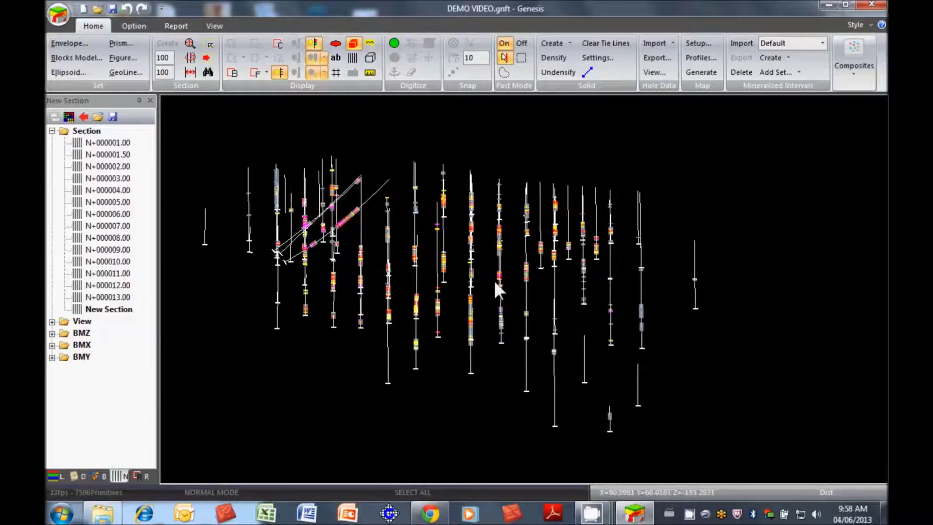
mouse_move(599, 304)
middle_mouse_down()
mouse_move(571, 307)
mouse_move(577, 323)
middle_mouse_up()
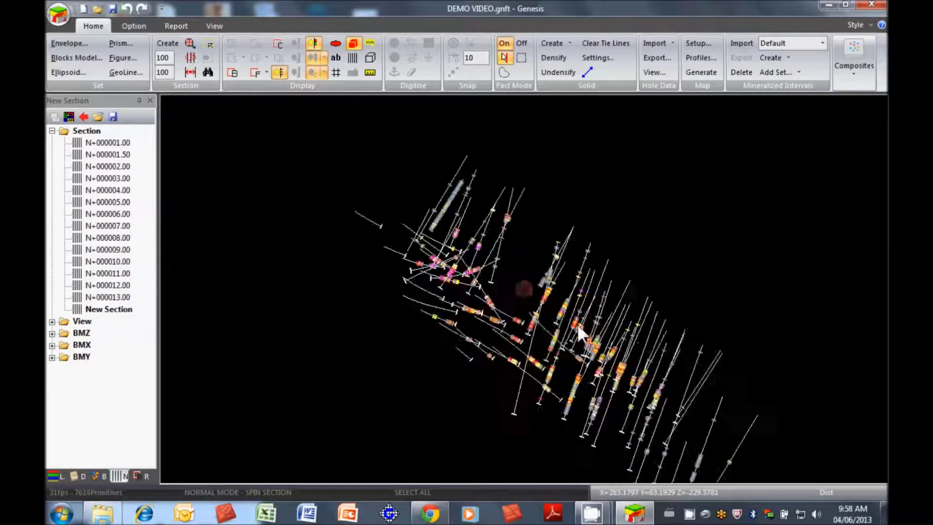
left_click_drag(577, 323, 593, 331)
scroll(590, 315, "up", 8)
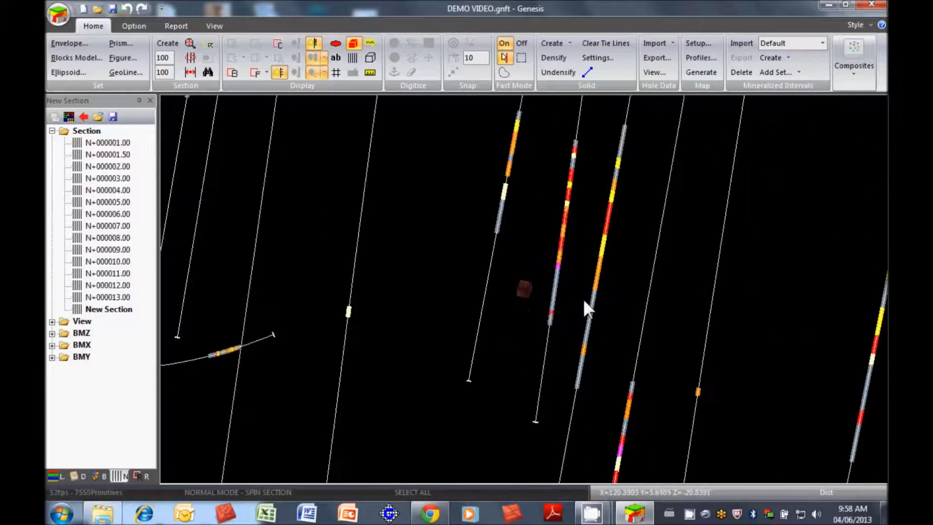
- Show the copper grade legend and examine the coloured drill hole intervals from several angles
left_click(55, 474)
left_click(116, 165)
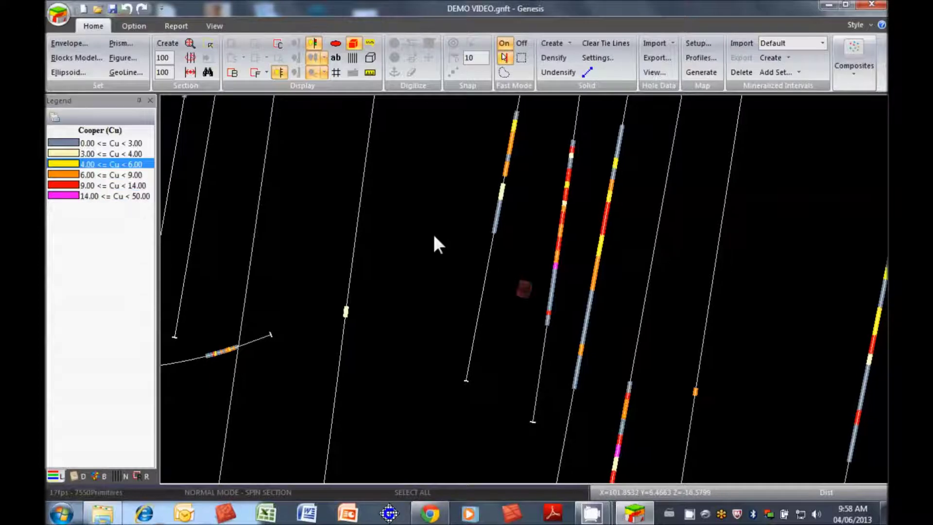
middle_click_drag(434, 236, 526, 262)
scroll(407, 272, "down", 1)
scroll(589, 326, "down", 3)
scroll(525, 263, "down", 3)
middle_click_drag(653, 331, 569, 328)
scroll(569, 329, "down", 2)
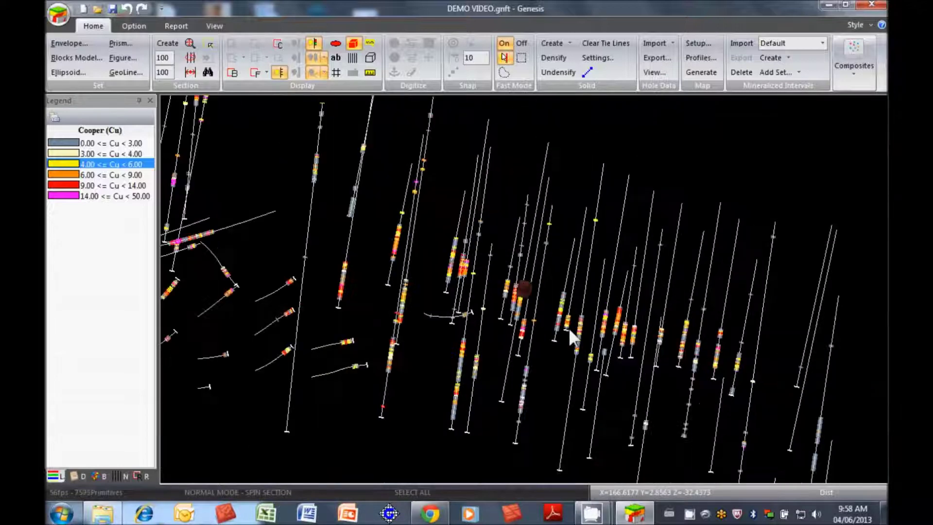
key("Escape")
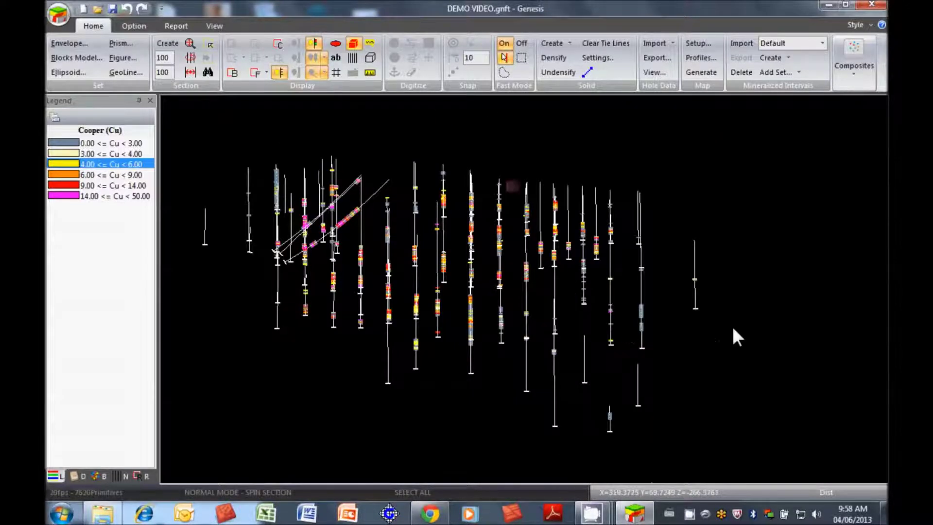
left_click_drag(733, 329, 664, 327)
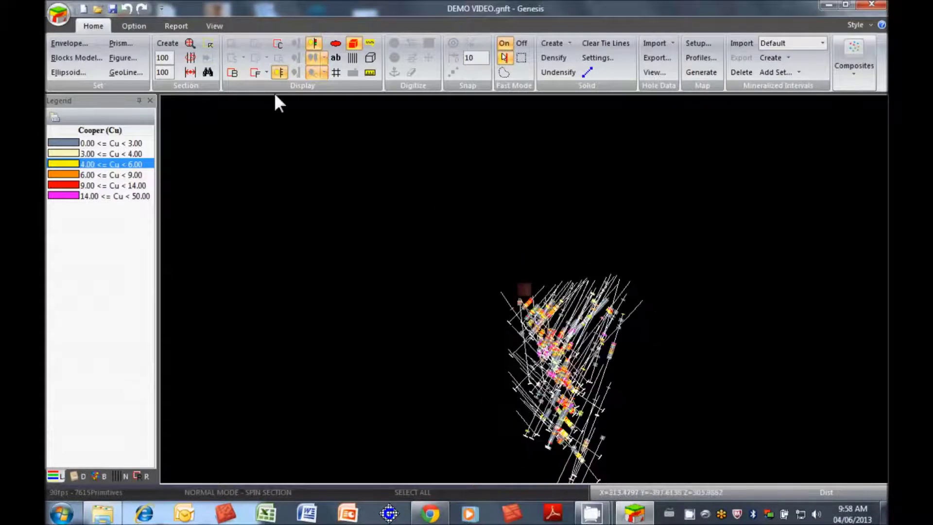
- Hide the drill hole traces so only the coloured assay intervals are displayed, and view them along the deposit
left_click(279, 72)
left_click_drag(561, 348, 555, 351)
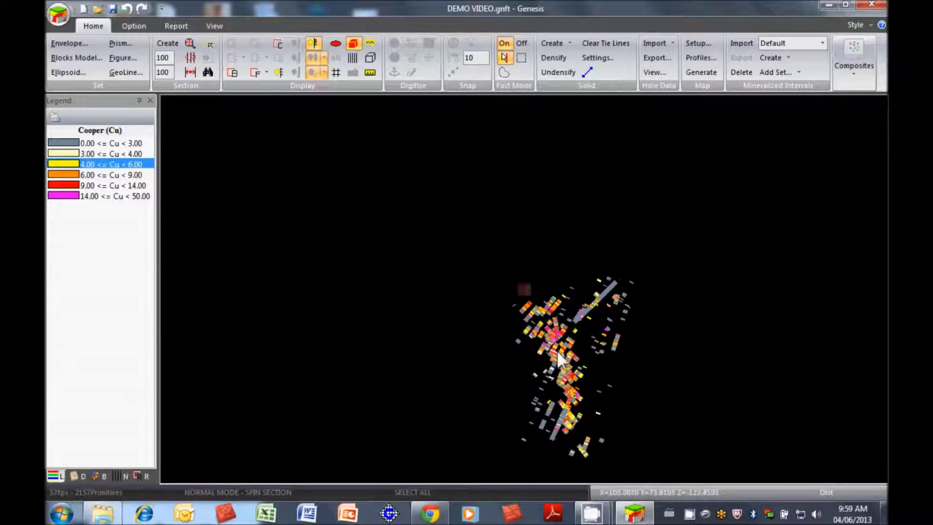
left_click_drag(493, 329, 565, 334)
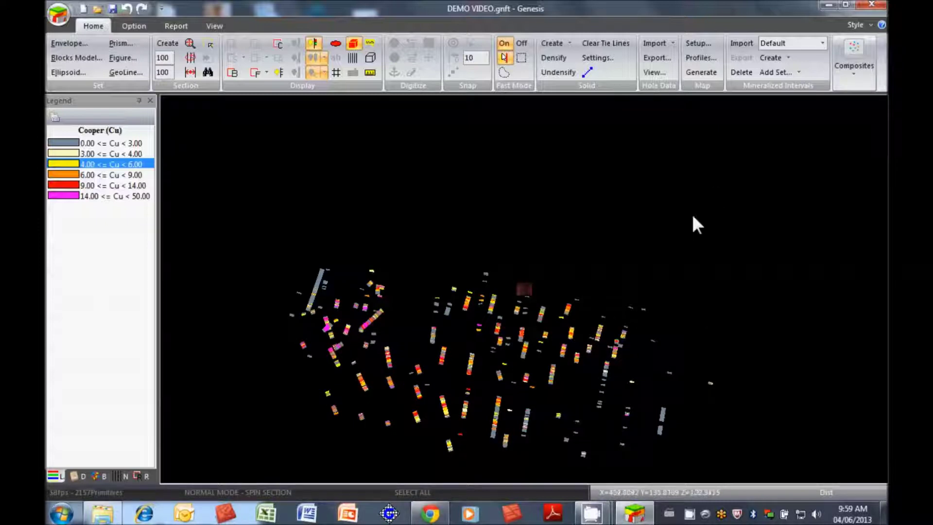
- Add a new mineralized intervals set named SGS
left_click(777, 72)
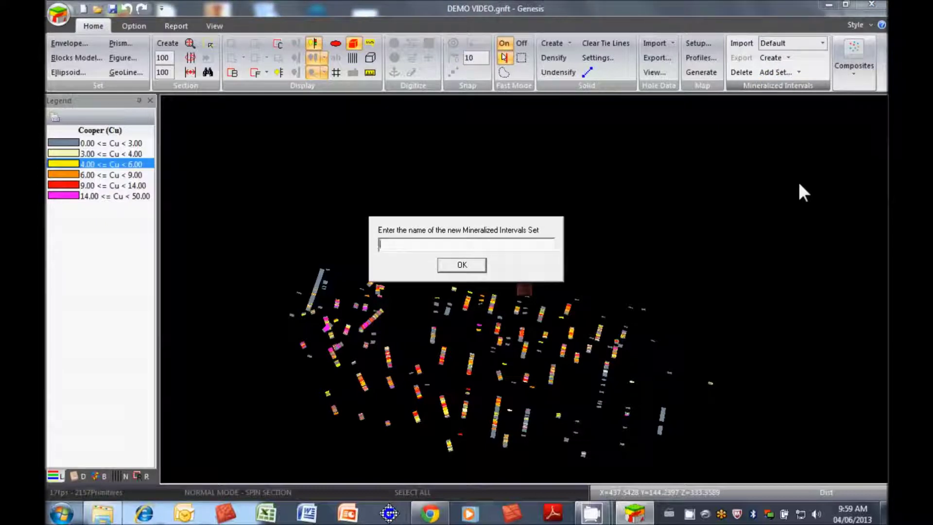
key("Return")
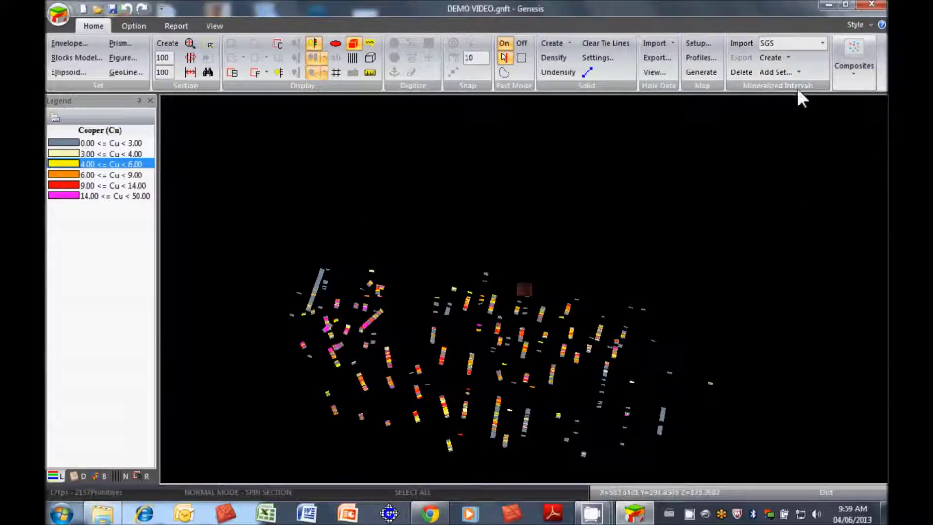
- Set up intervals by cut-off on Cu with cut-off 3, capping 50, minimal length 3 m and minimal mining pillar 4 m
left_click(787, 58)
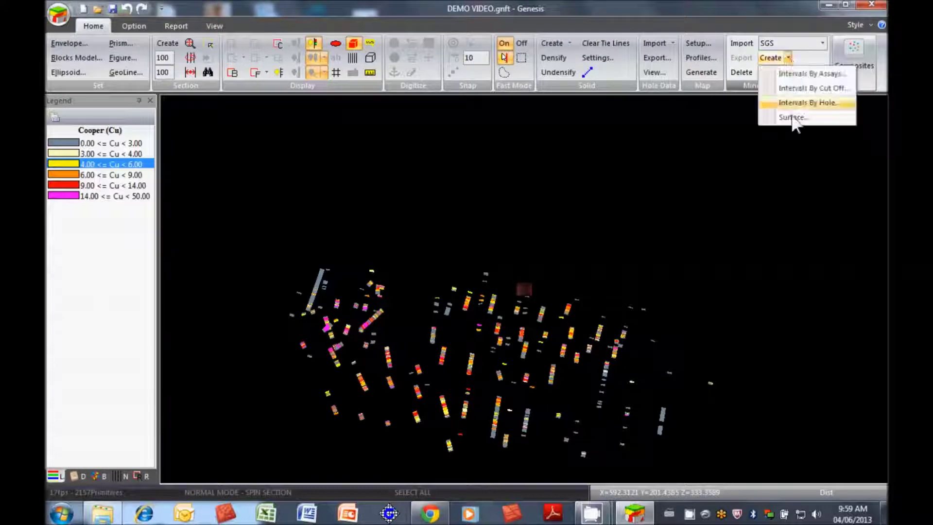
left_click(807, 91)
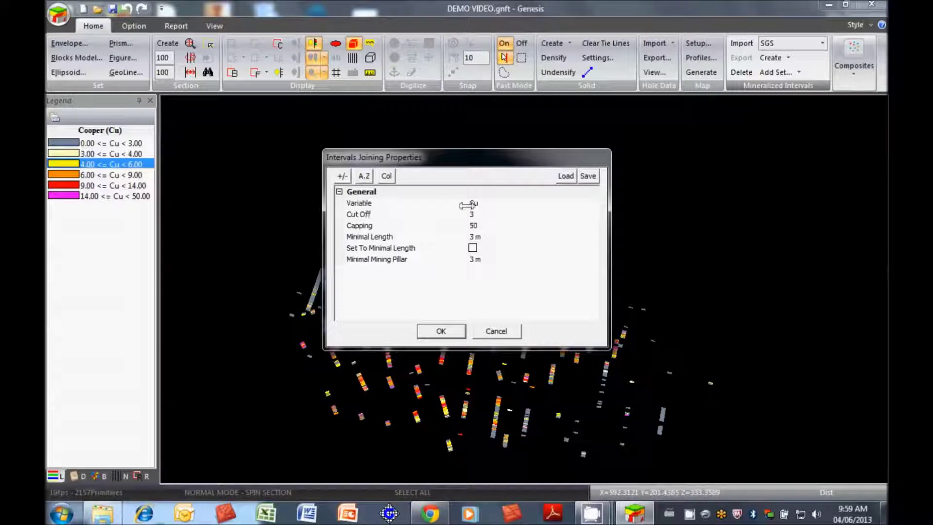
left_click(403, 203)
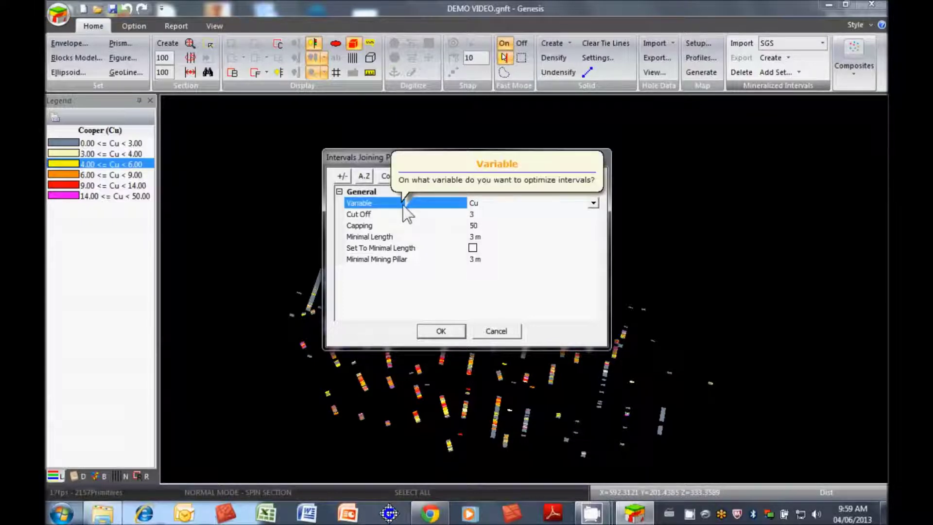
left_click(395, 226)
left_click(393, 237)
left_click(391, 249)
left_click(390, 258)
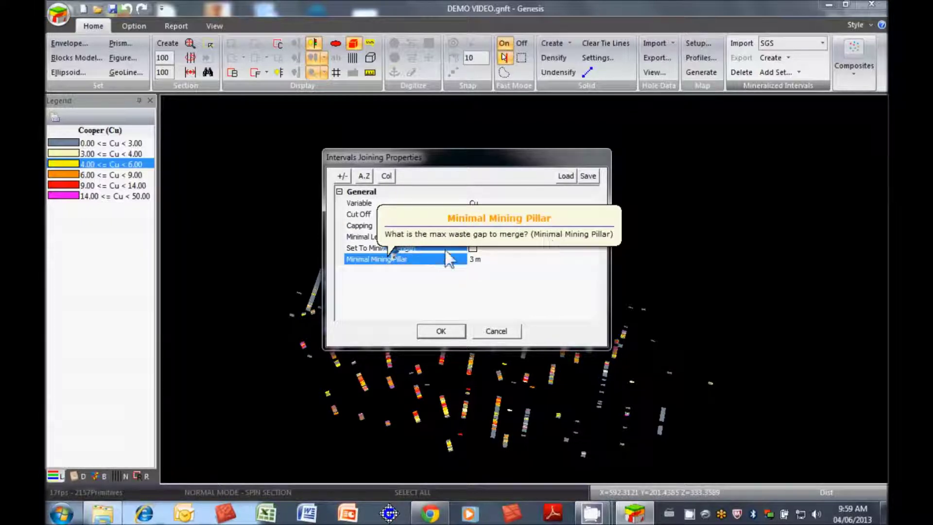
left_click(496, 261)
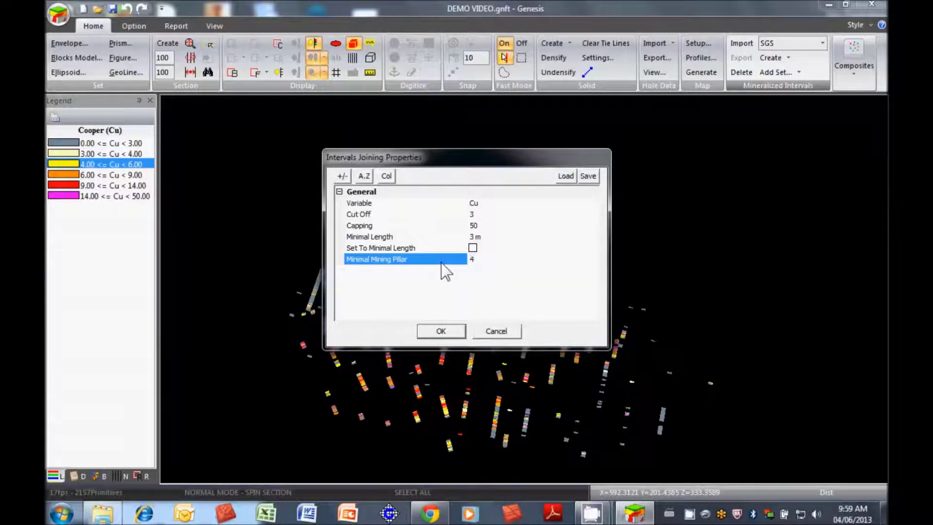
type("4")
- Generate the mineralized intervals with these settings, allowing all existing mineralized intervals to be replaced
left_click(460, 331)
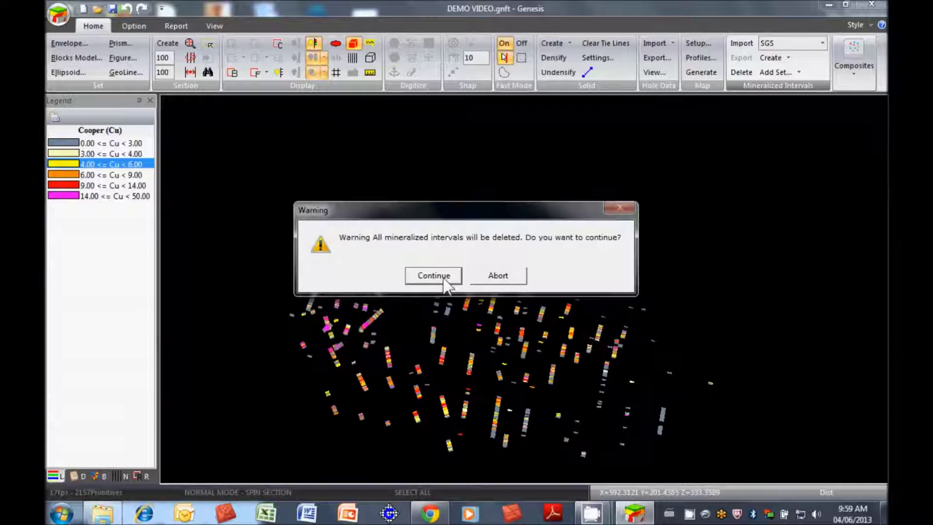
left_click(443, 277)
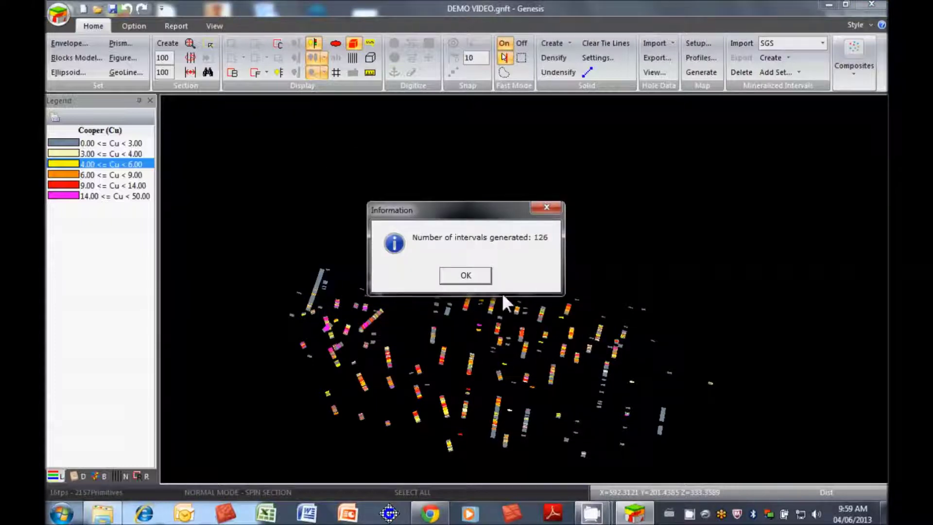
left_click(465, 276)
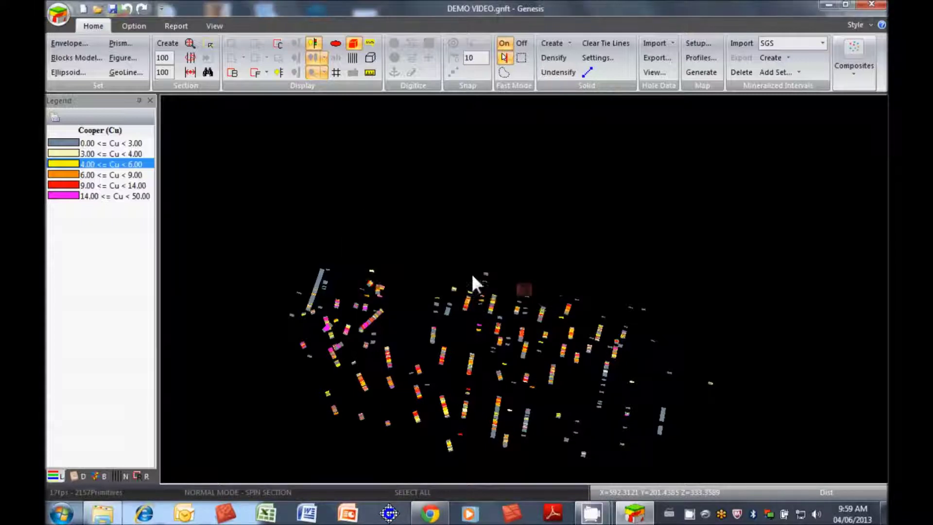
- Display the mineralized intervals with the assays hidden and inspect them from several angles
left_click_drag(509, 349, 506, 298)
left_click(314, 43)
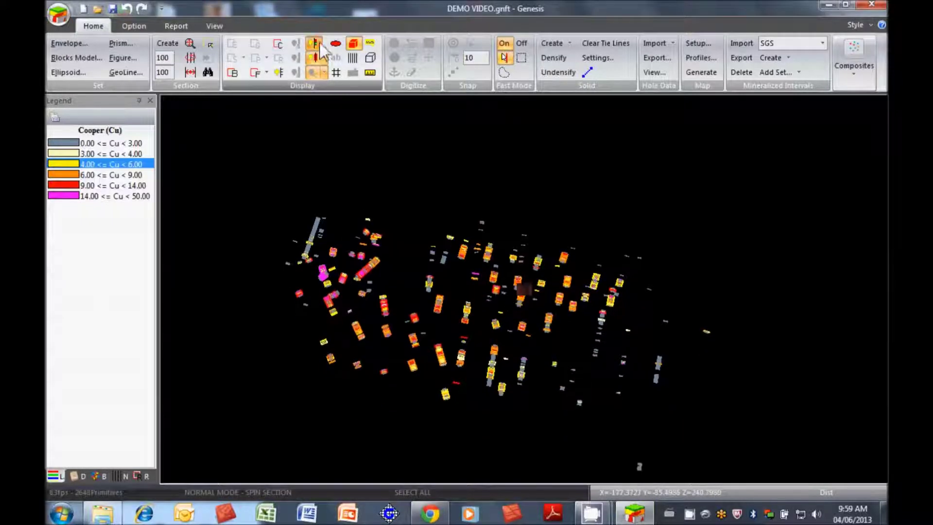
left_click_drag(644, 340, 519, 362)
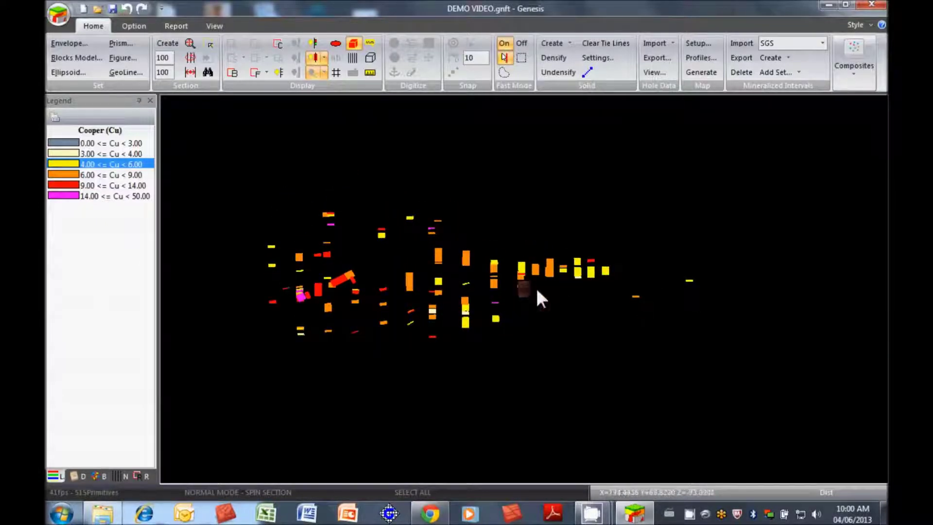
left_click_drag(459, 339, 454, 361)
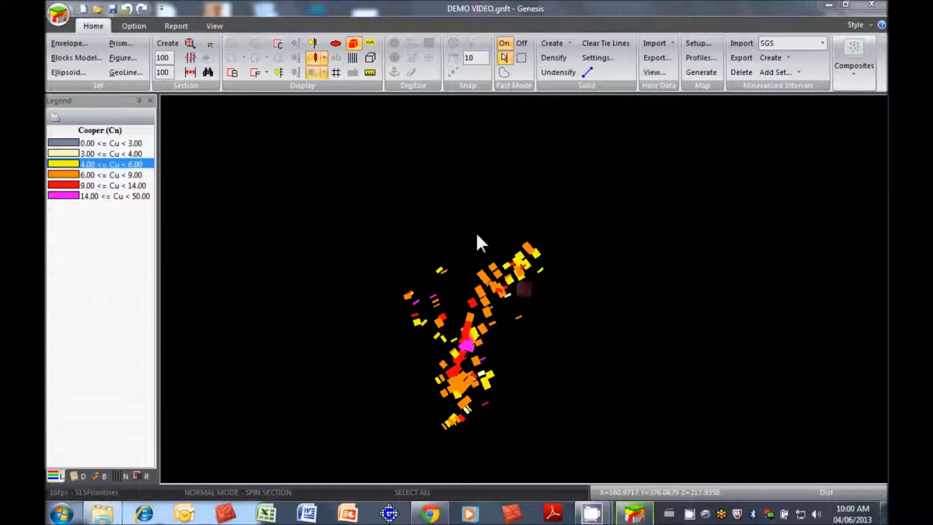
- Show the mineralized intervals as spheres, examine their copper grades around the deposit, and return to the bar display
left_click_drag(583, 340, 540, 315)
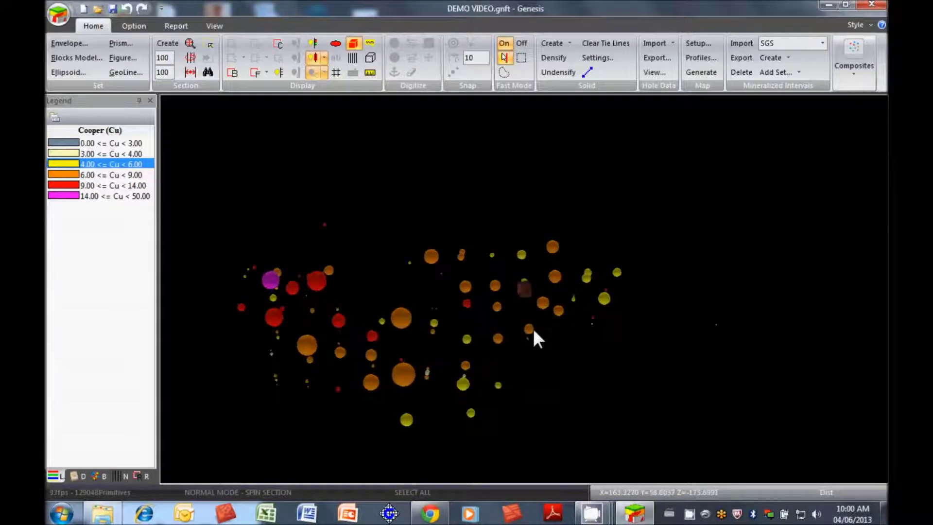
scroll(532, 326, "up", 3)
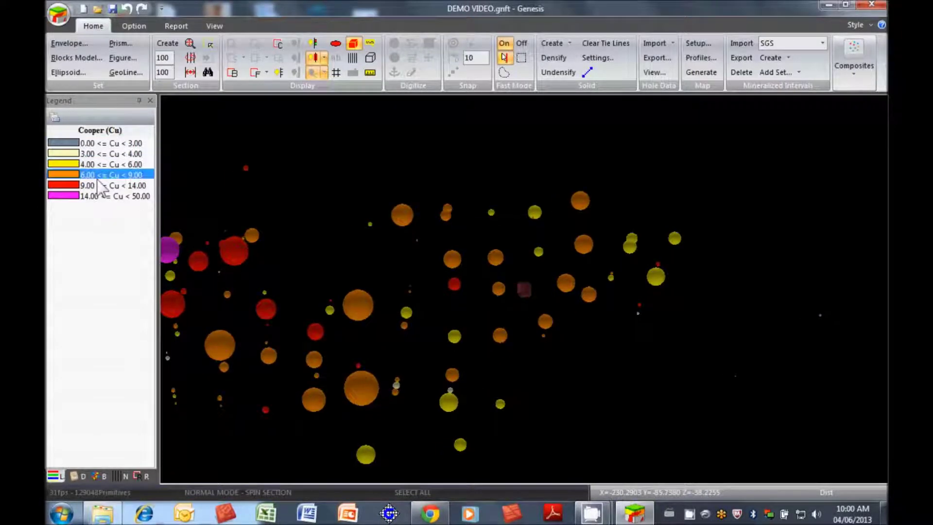
middle_click_drag(442, 274, 475, 270)
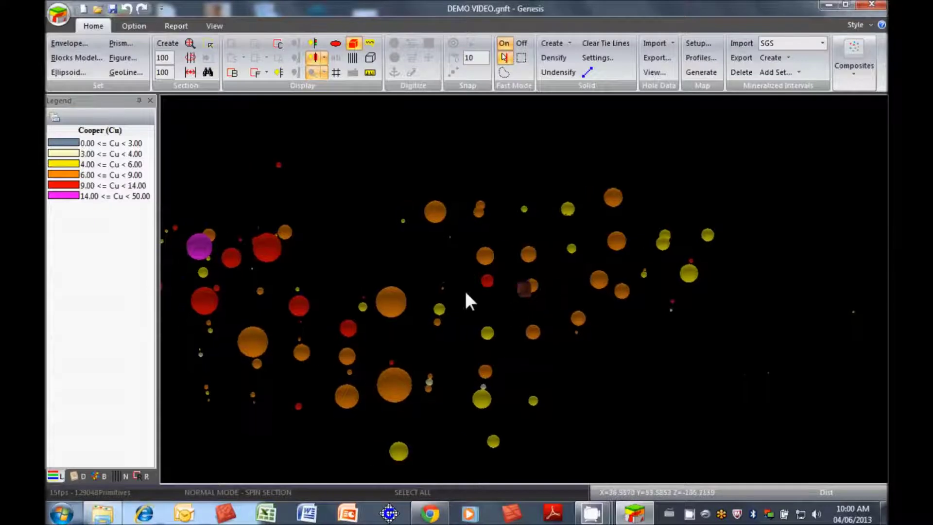
middle_click_drag(537, 331, 581, 314)
left_click_drag(614, 331, 575, 340)
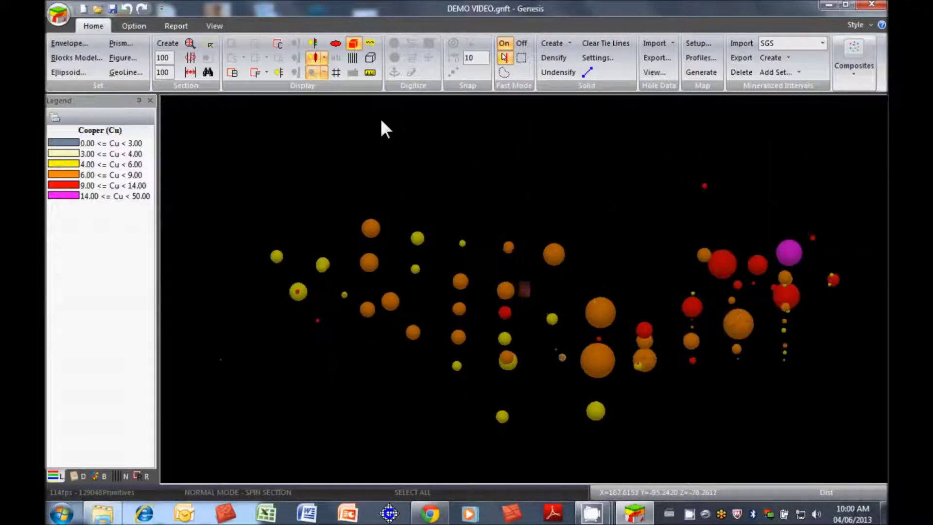
left_click(318, 71)
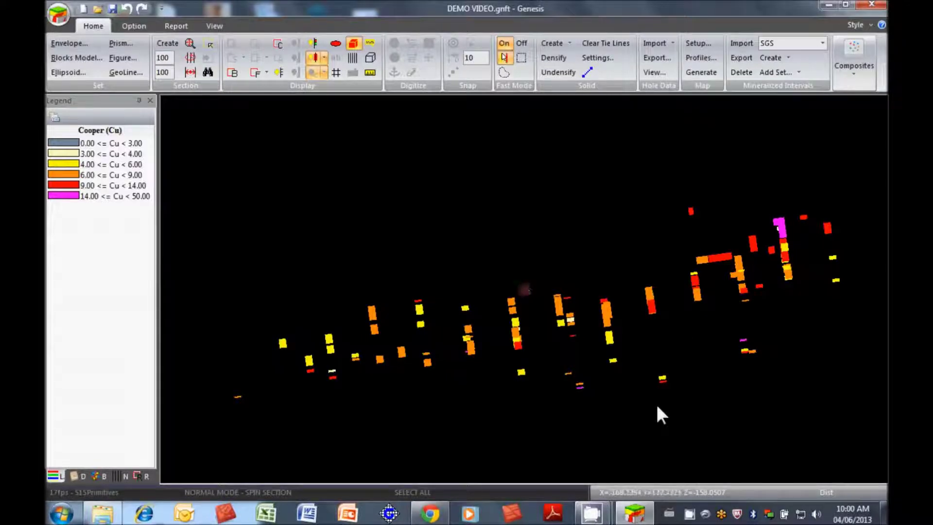
left_click_drag(657, 406, 641, 406)
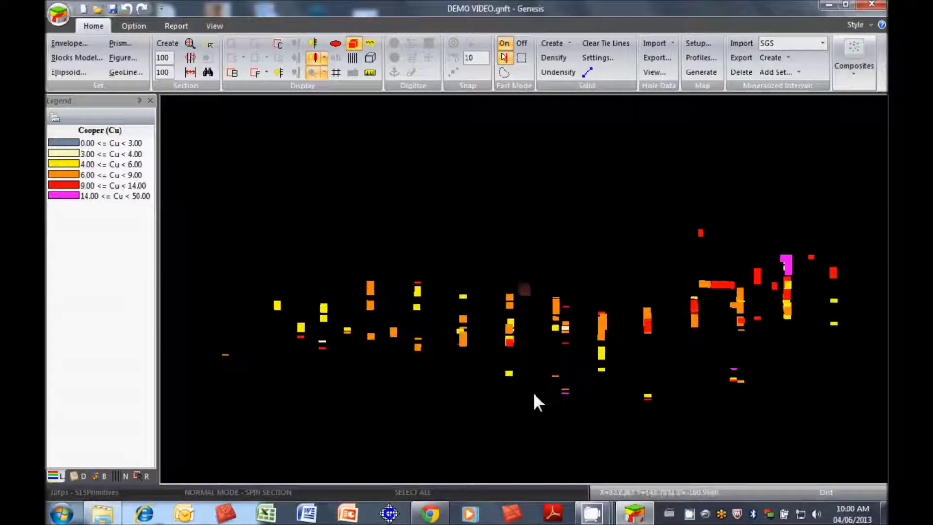
- Restrict object selection to mineralized intervals only
right_click(549, 394)
mouse_move(611, 181)
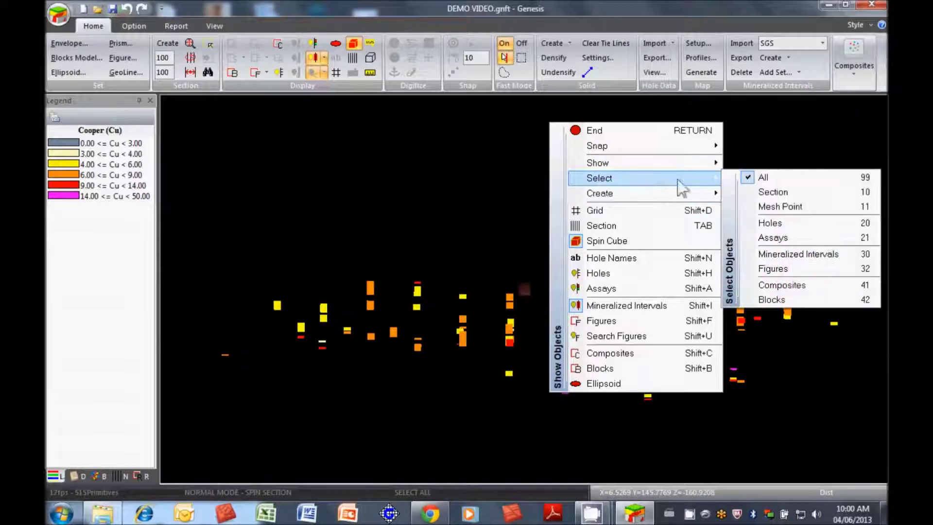
left_click(787, 256)
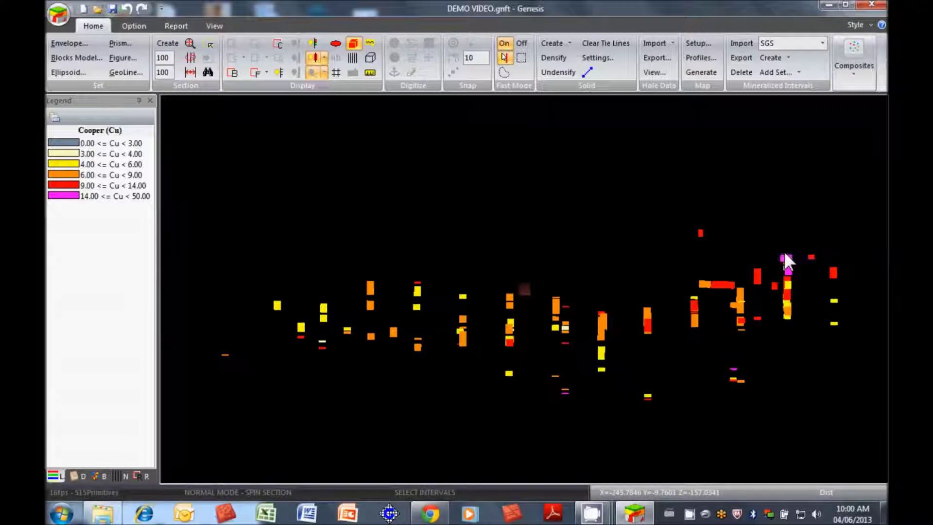
- Delete the group of isolated deep intervals below the main body in fast mode, starting from the one in HOLE-15
left_click(563, 394)
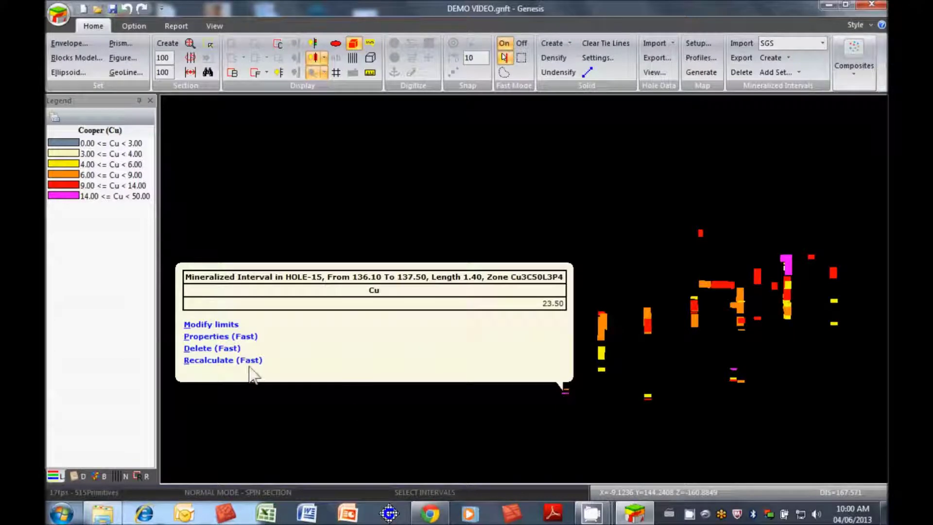
left_click(203, 349)
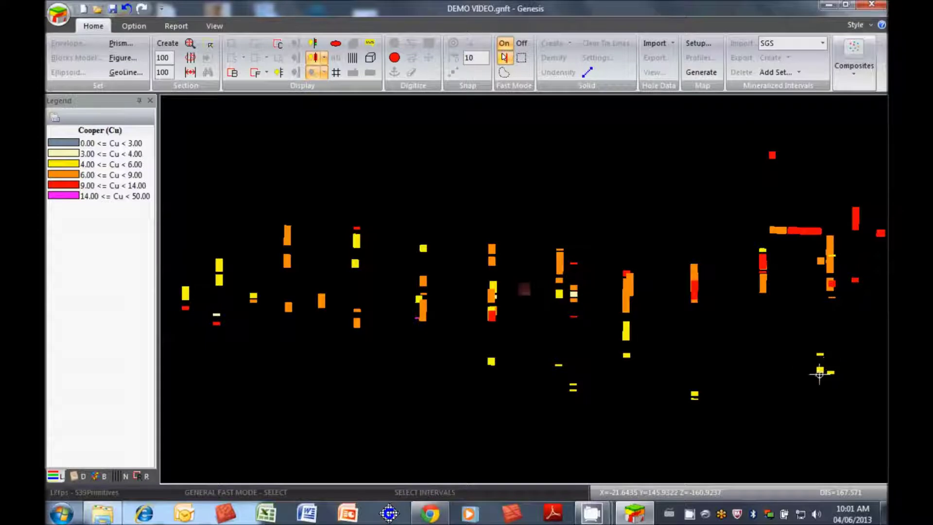
key("Delete")
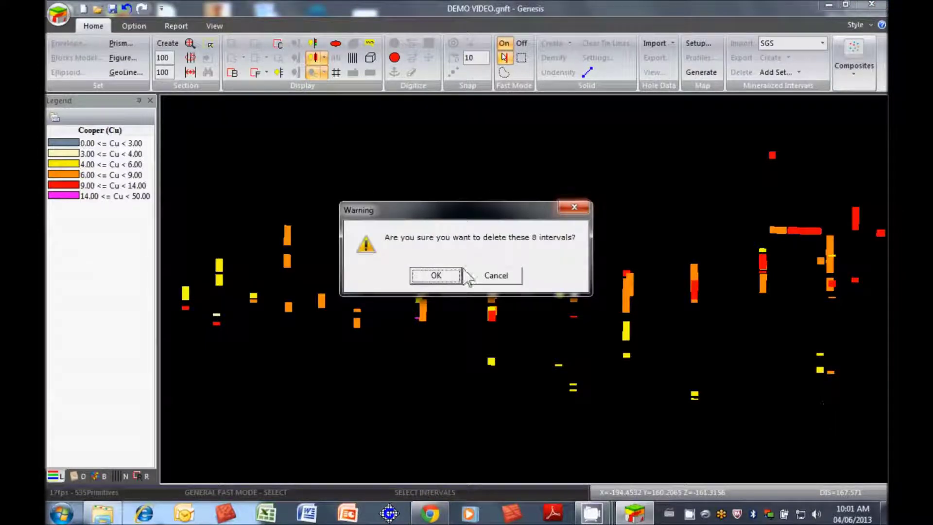
left_click(432, 275)
- Delete the remaining stray intervals beyond and below the main body in fast mode, starting from the deep one in HOLE-22
middle_click_drag(636, 378, 772, 376)
scroll(618, 373, "down", 3)
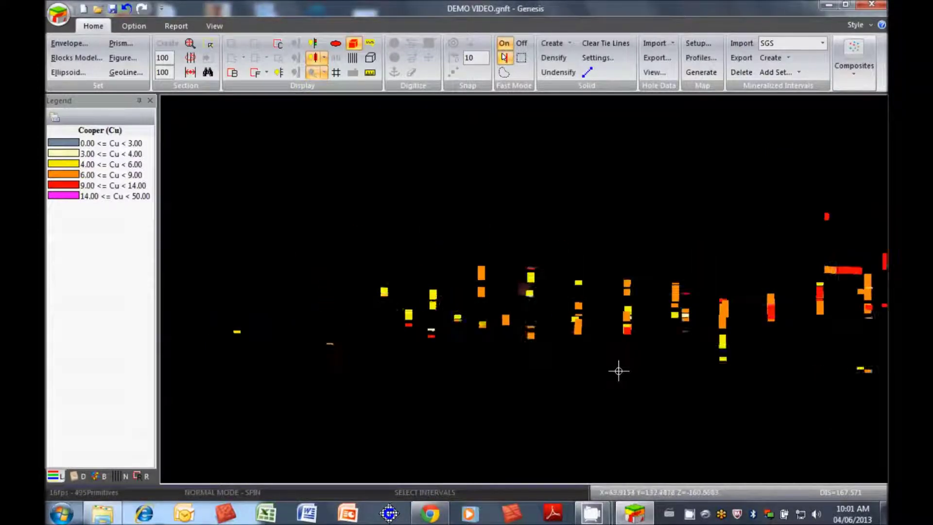
middle_click_drag(610, 371, 639, 368)
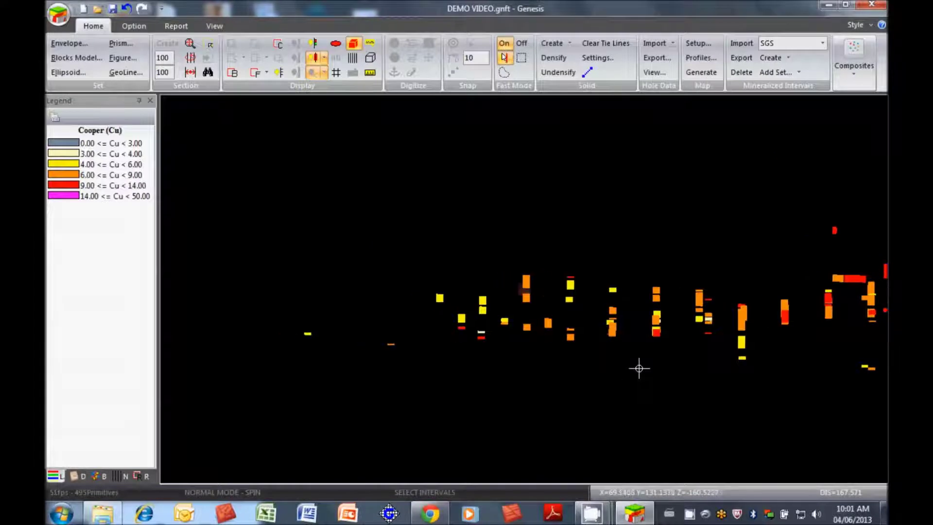
left_click_drag(393, 342, 393, 344)
left_click(389, 343)
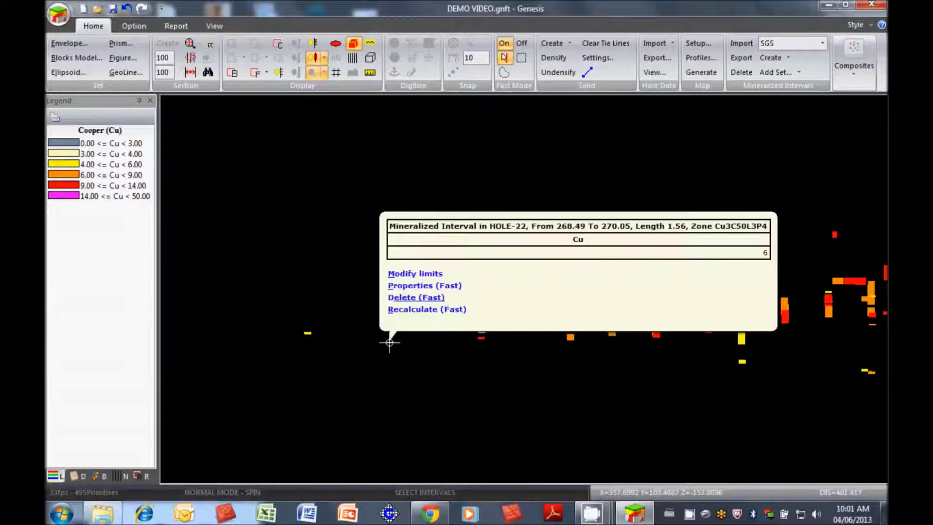
left_click(423, 309)
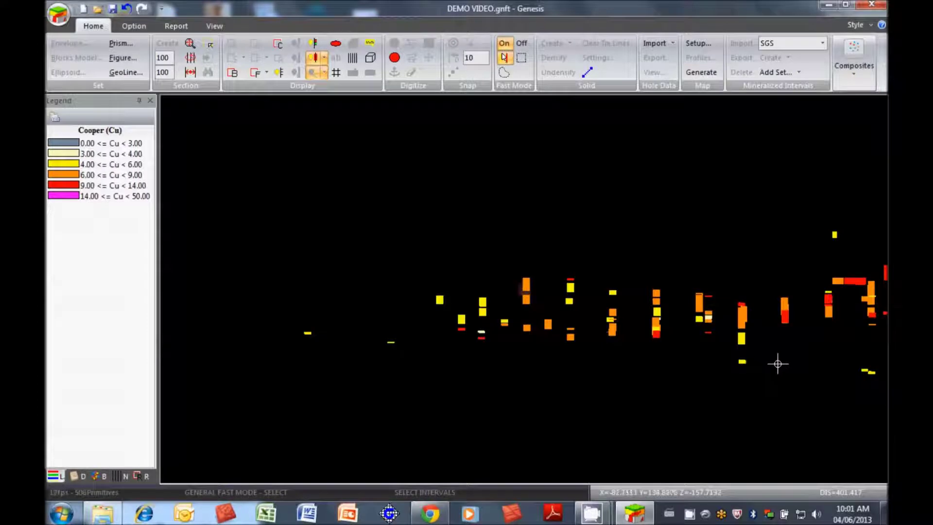
key("Delete")
key("Return")
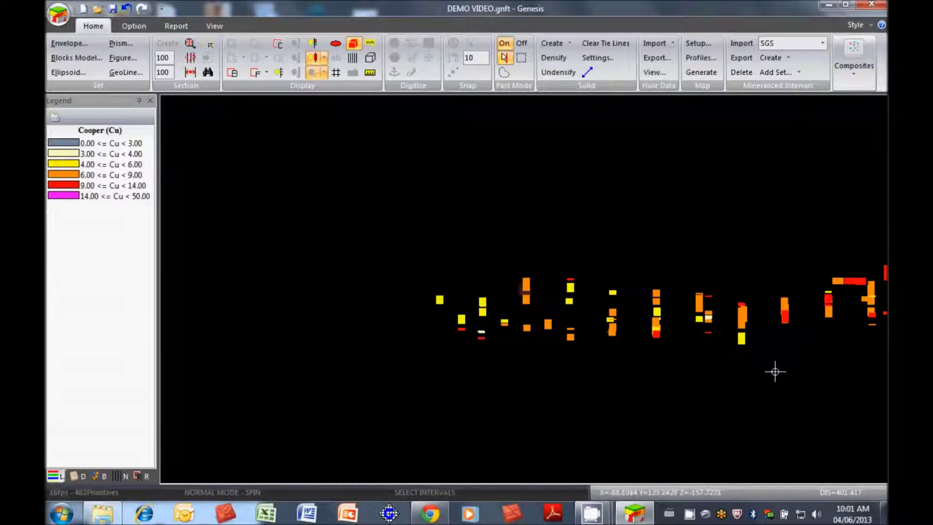
- Check the cleaned intervals in 3D and open section N+000004.00 from the section list
middle_click_drag(774, 371, 666, 358)
left_click_drag(603, 350, 495, 365)
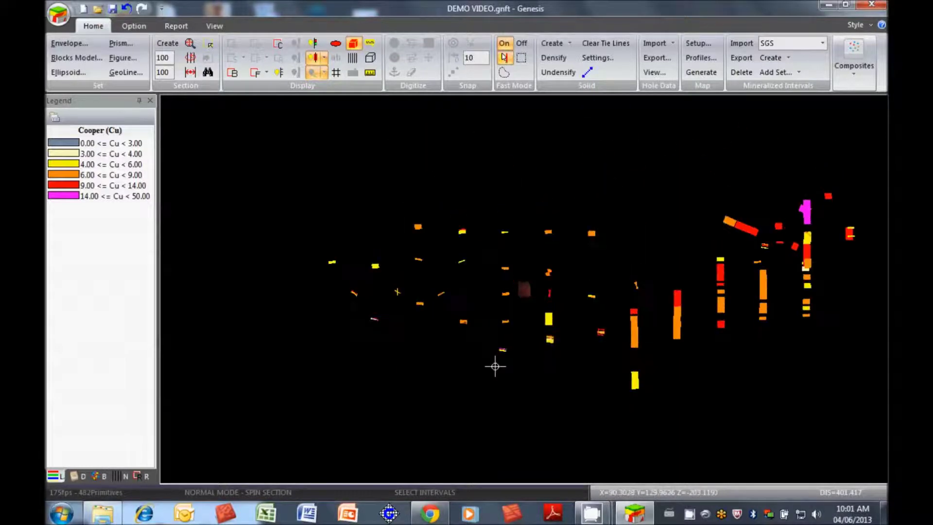
left_click(121, 474)
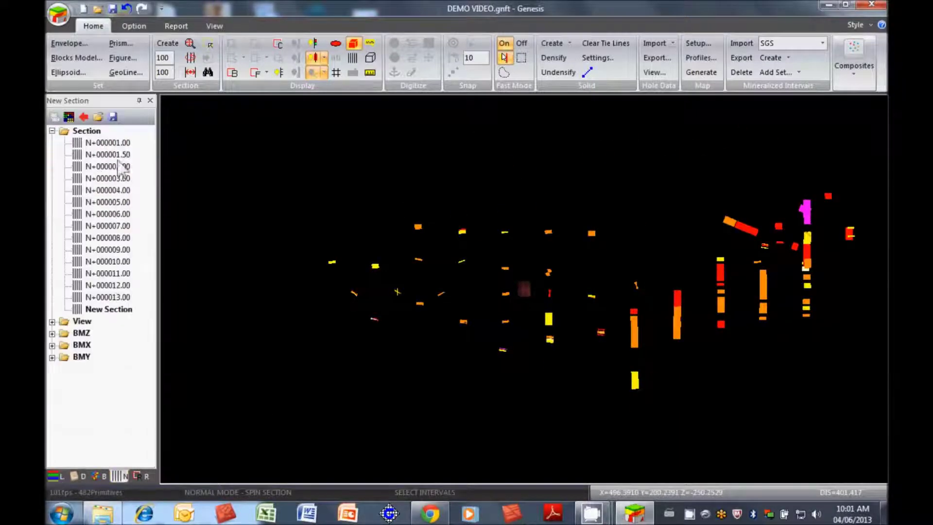
double_click(108, 190)
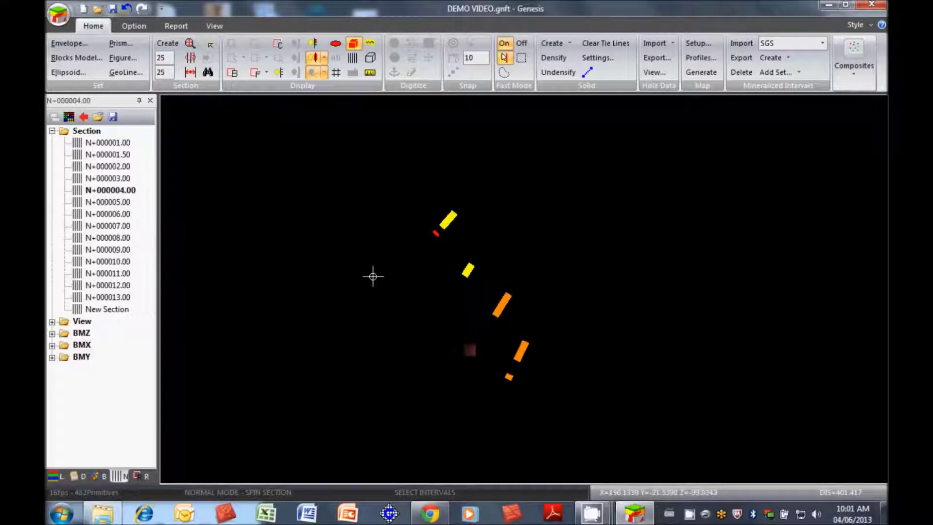
- Overlay the assays on section N+000004.00, compare them up close with the mineralized intervals, and hide them again
left_click_drag(447, 308, 423, 209)
left_click(313, 43)
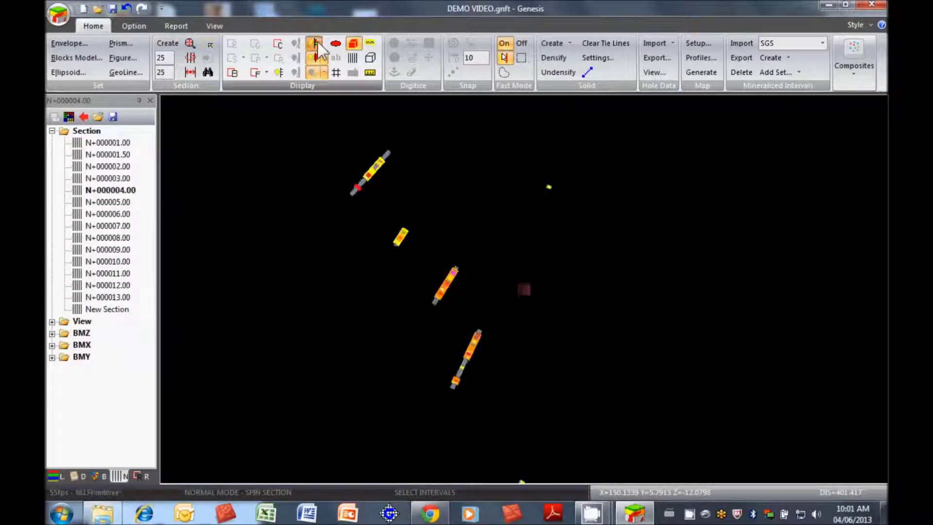
left_click_drag(363, 189, 400, 151)
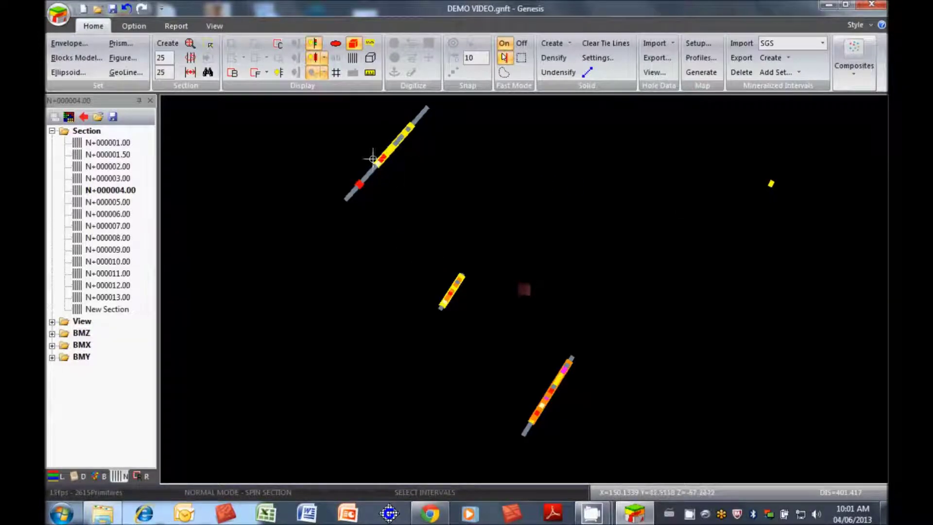
mouse_move(366, 162)
left_mouse_down()
mouse_move(360, 184)
mouse_move(377, 262)
mouse_move(420, 259)
left_mouse_up()
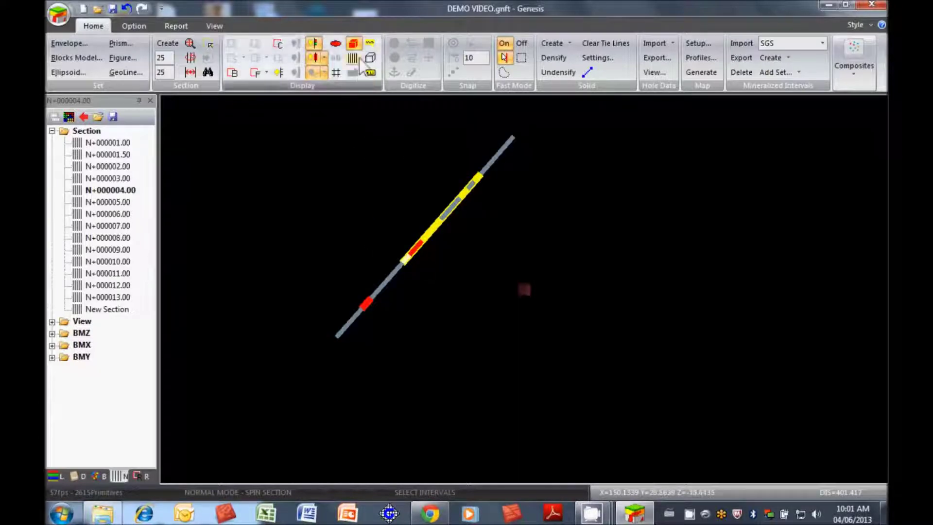
left_click(313, 43)
left_click_drag(408, 165, 443, 306)
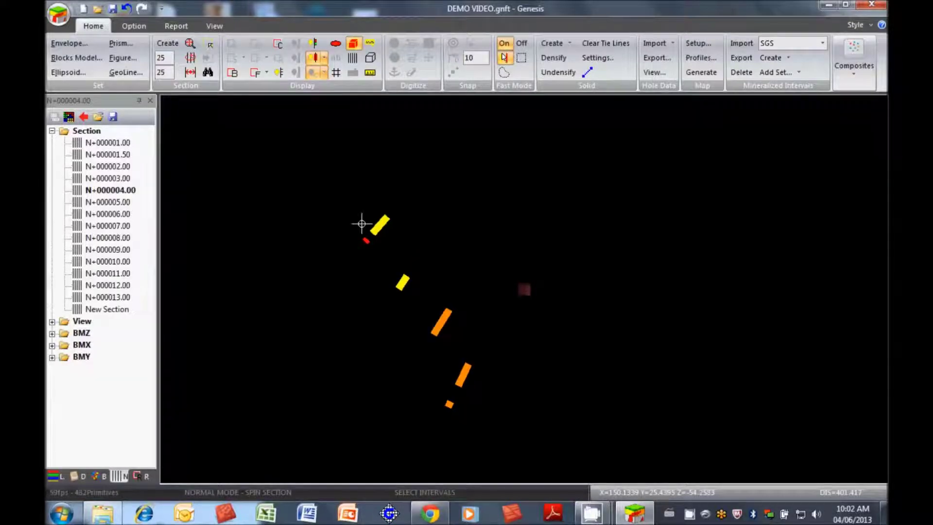
- Check the active creation options for prisms and fast mode before digitizing on the section
right_click(363, 191)
mouse_move(454, 246)
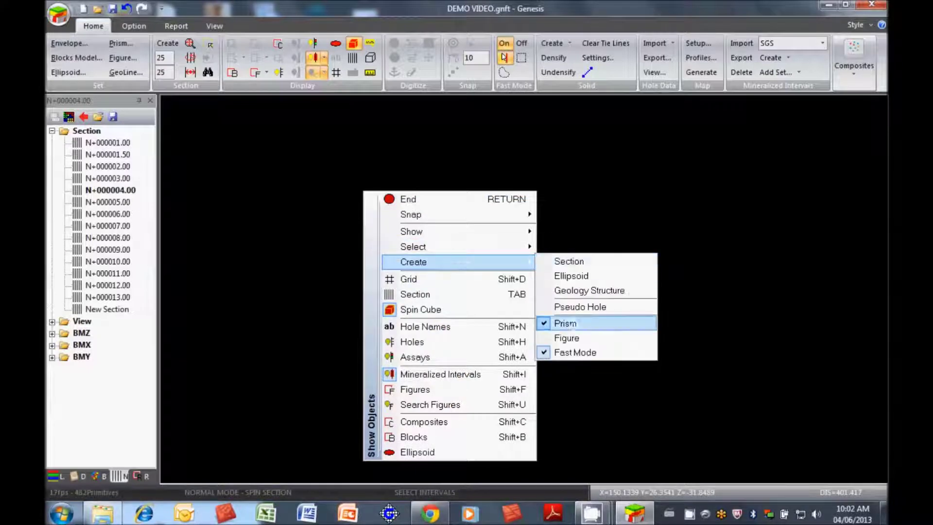
left_click(696, 298)
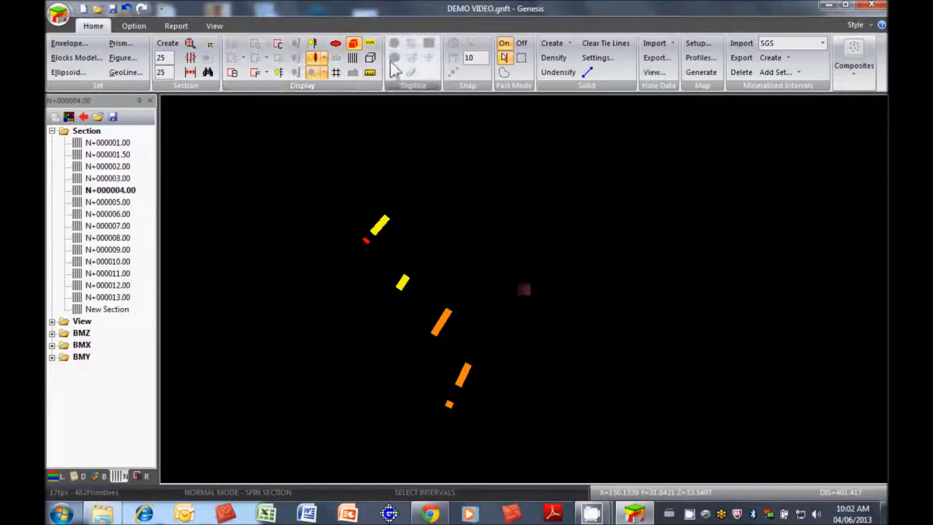
- Digitize a fast-mode prism through the two yellow and two larger orange intervals on section N+000004.00 and name it 1
left_click(108, 202)
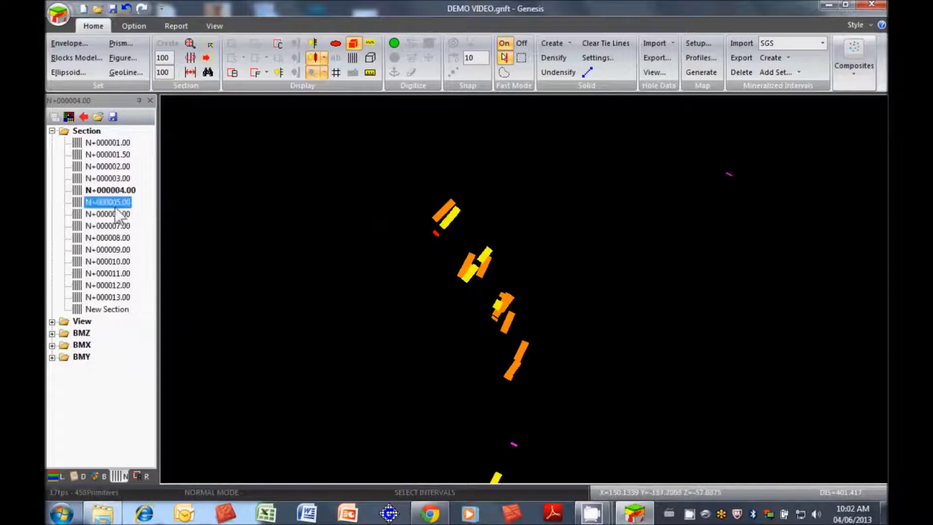
left_click(392, 43)
left_click(393, 57)
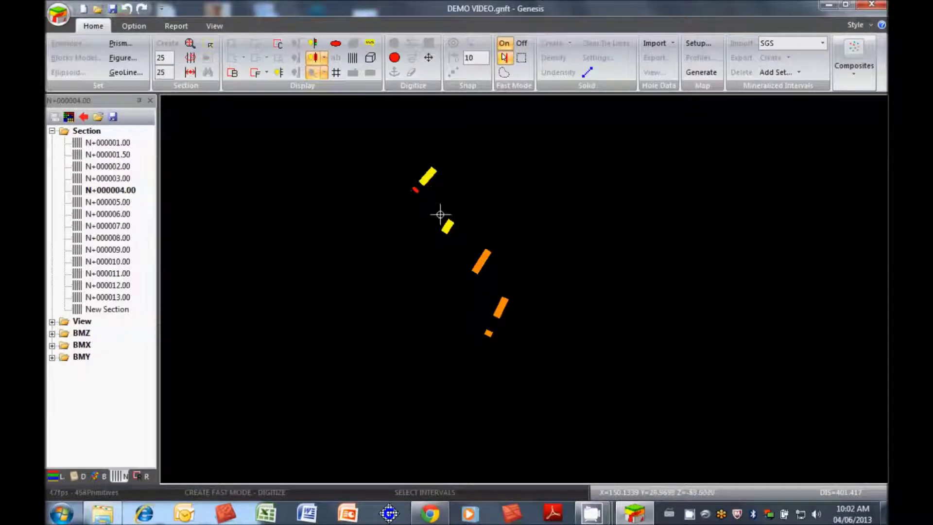
mouse_move(440, 215)
left_mouse_down()
mouse_move(489, 269)
mouse_move(512, 339)
left_mouse_up()
right_click(655, 402)
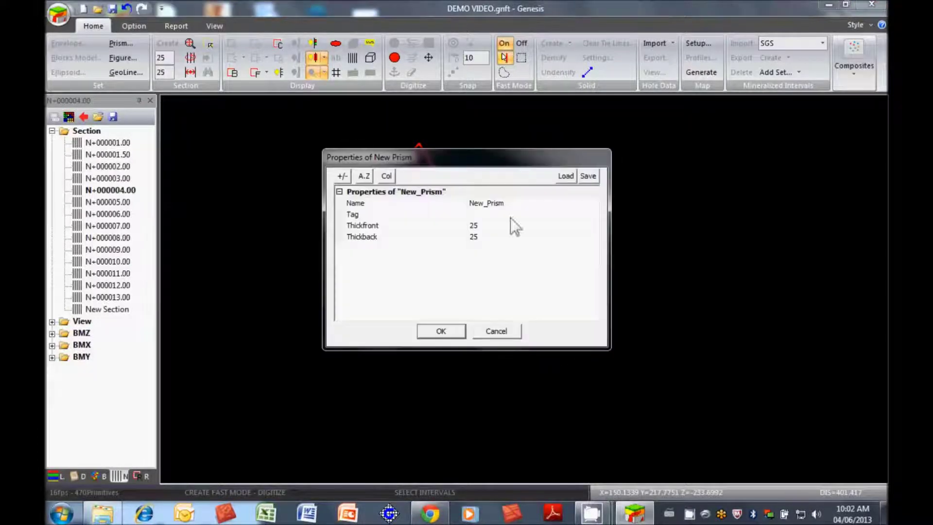
left_click(511, 204)
left_click(504, 203)
type("1")
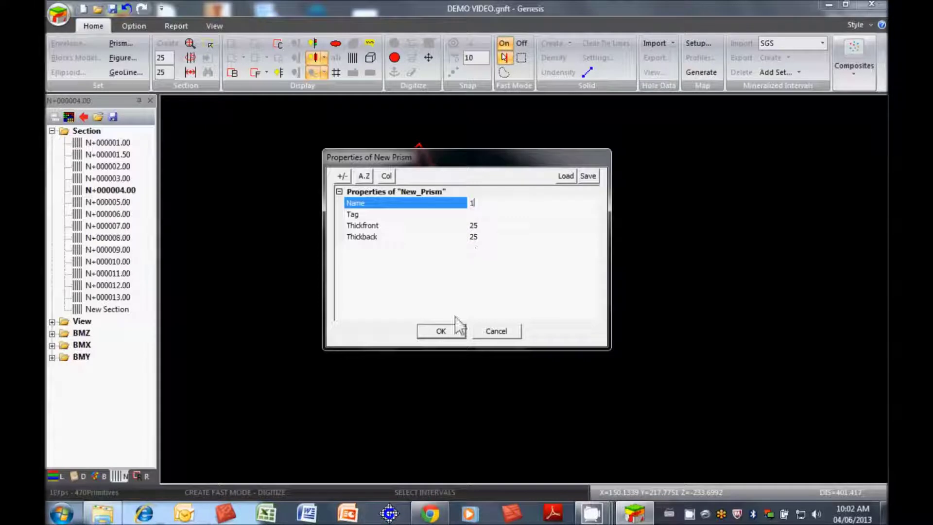
left_click(456, 332)
- Set the display rendering of objects to Line Center Snapped
middle_click_drag(538, 324, 523, 333)
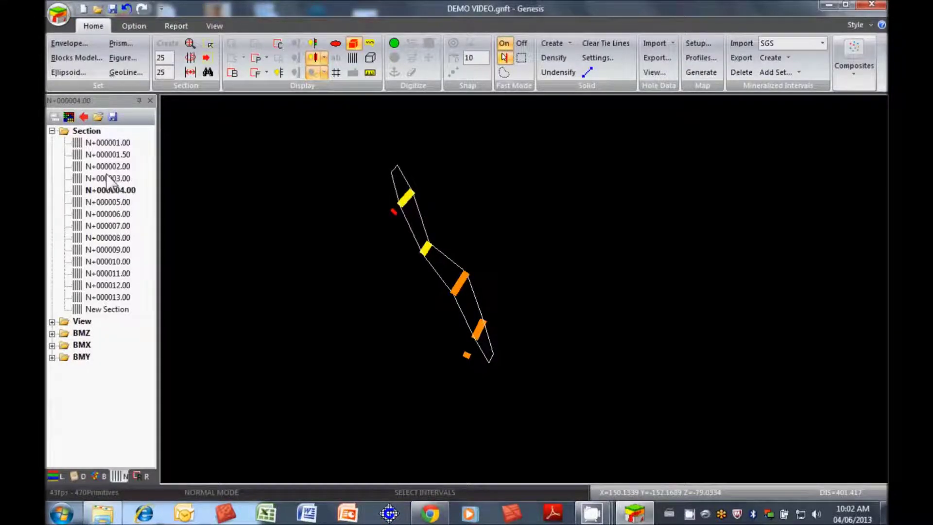
middle_click_drag(410, 321, 460, 334)
mouse_move(460, 334)
left_mouse_down()
mouse_move(431, 331)
mouse_move(453, 331)
left_mouse_up()
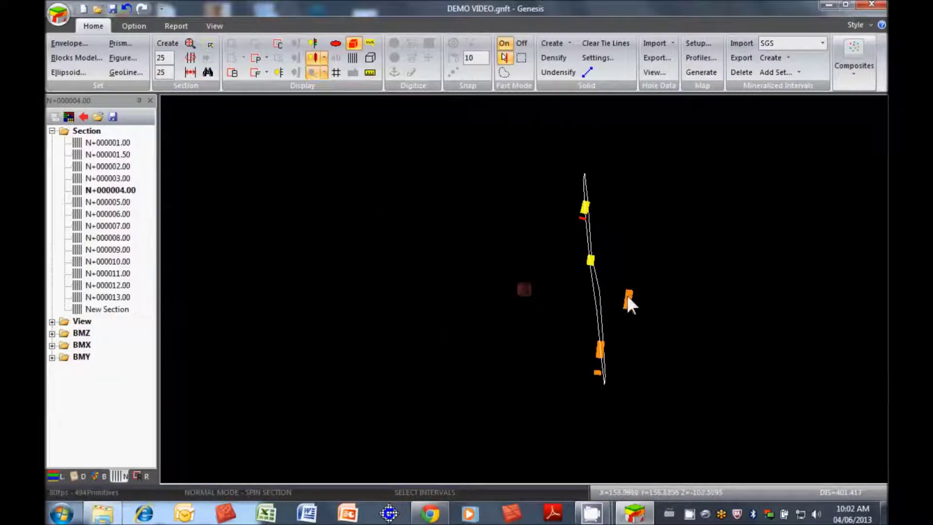
left_click(118, 23)
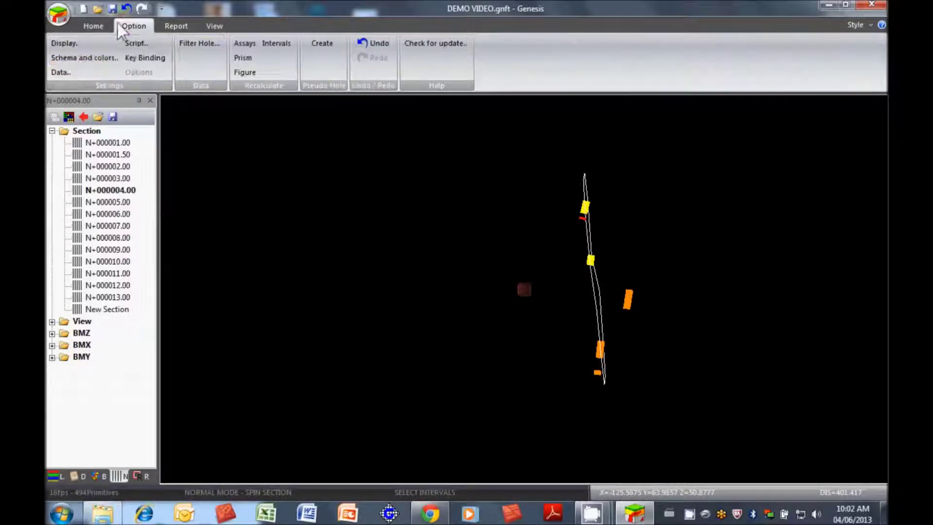
left_click(65, 43)
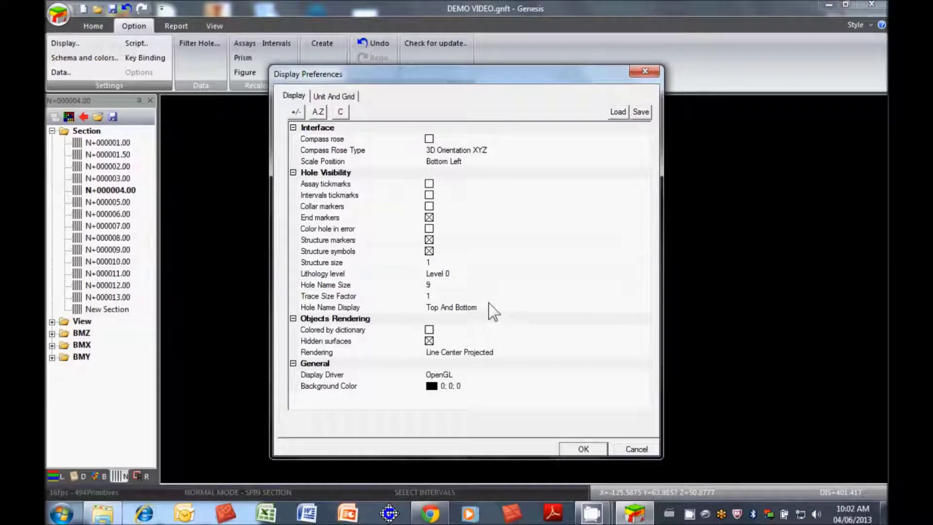
left_click(492, 352)
double_click(492, 351)
left_click(492, 351)
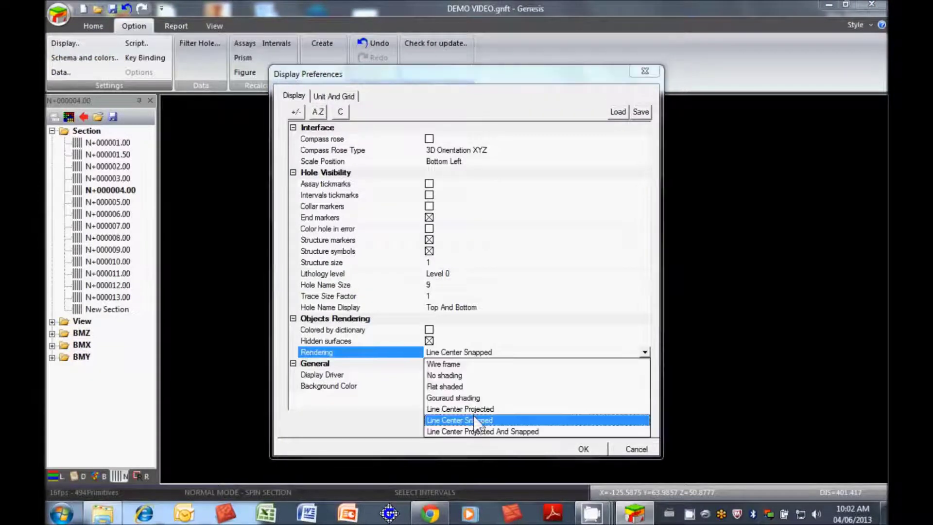
left_click(583, 448)
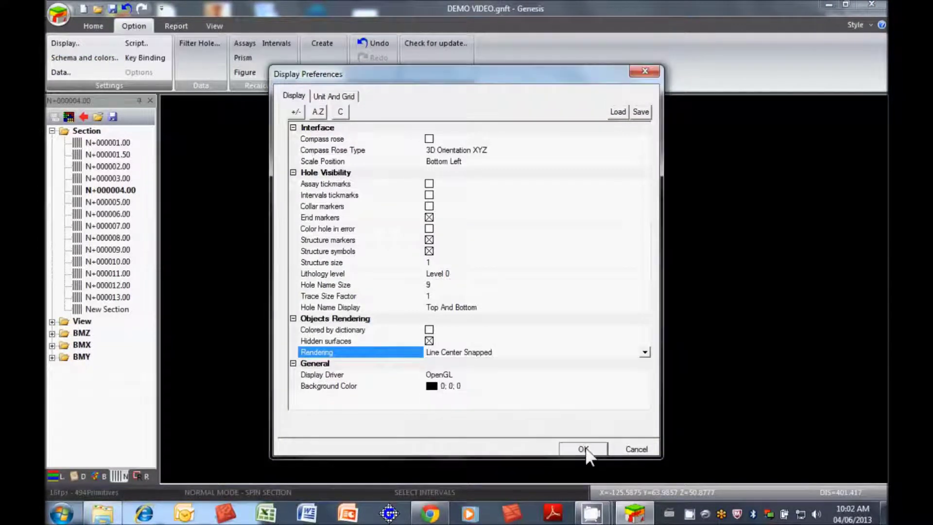
left_click(584, 447)
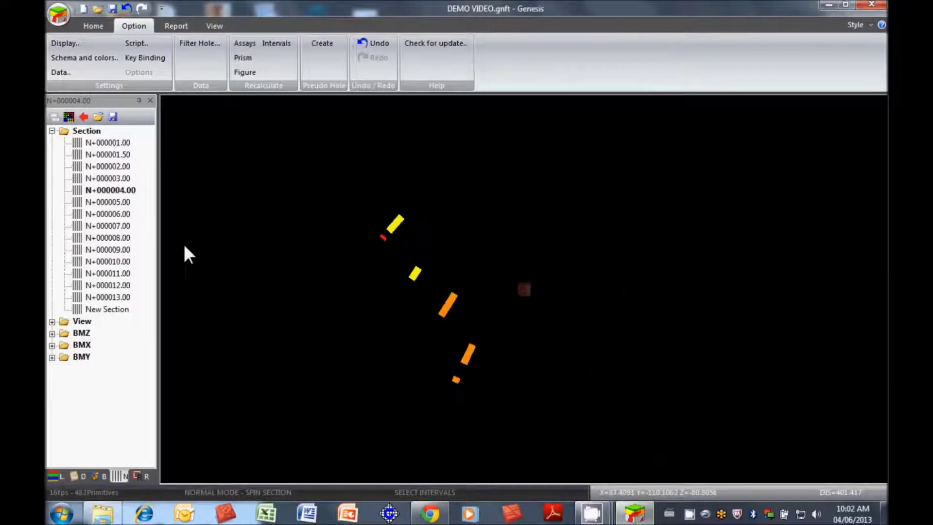
- Turn on the display of prisms and inspect how the prism on section N+000004.00 snaps to the intervals in 3D
left_click(106, 201)
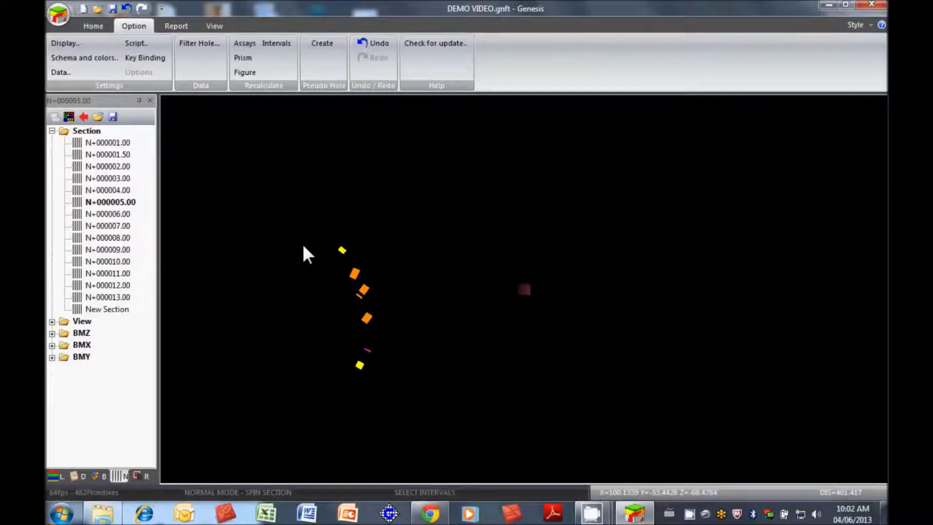
left_click(121, 190)
key("Up")
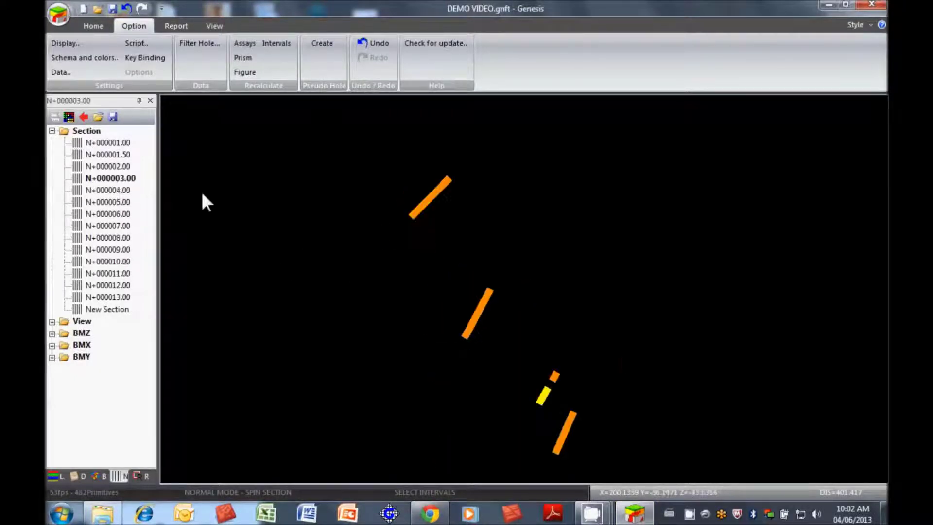
left_click(93, 26)
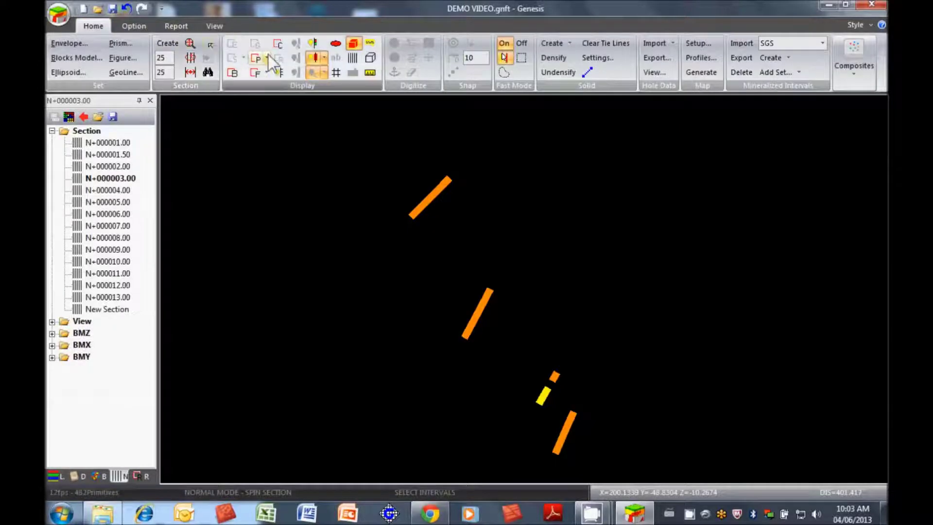
left_click(254, 60)
middle_click_drag(487, 274, 472, 228)
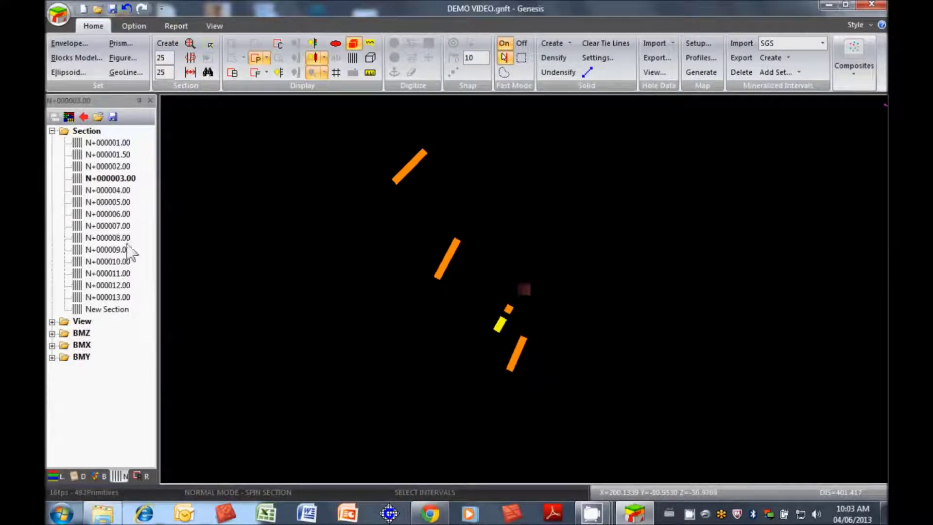
left_click(115, 190)
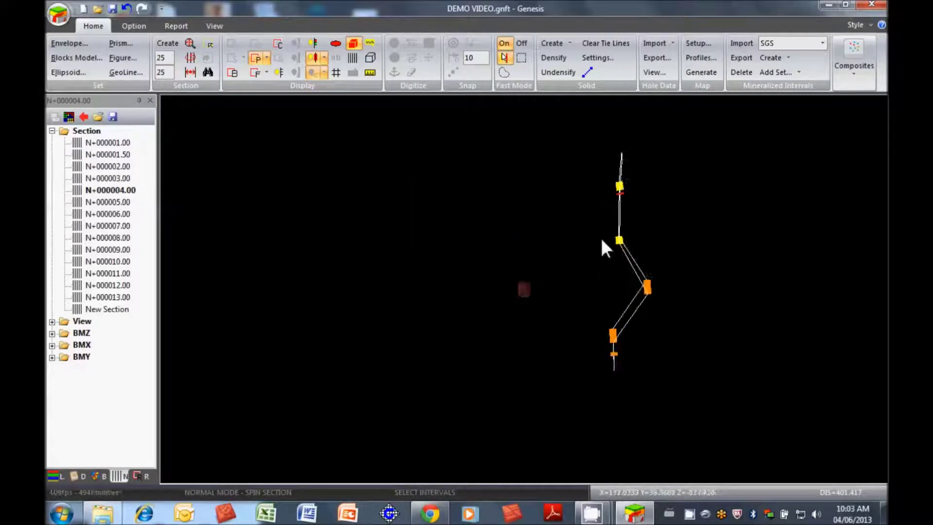
middle_click_drag(691, 351, 494, 349)
- Open section N+000005.00 in normal mode with the section spin turned off
left_click(109, 203)
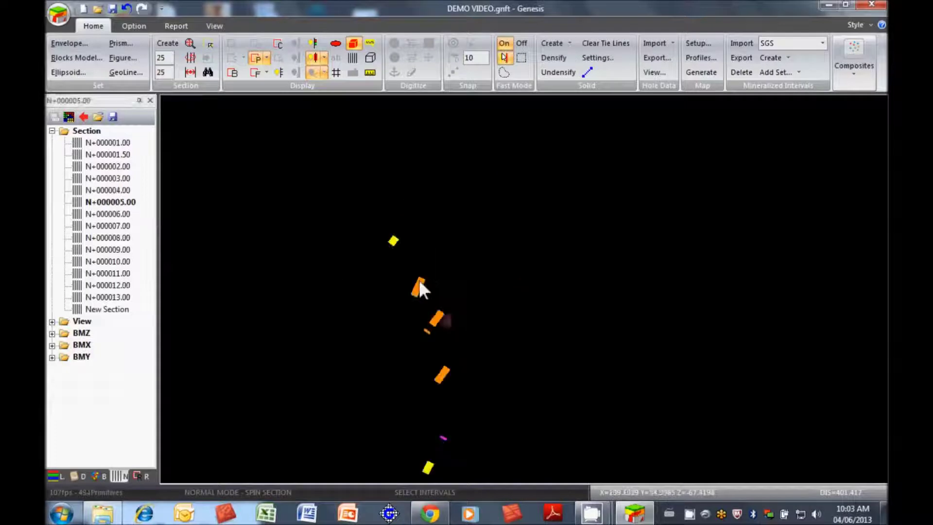
middle_click_drag(462, 299, 430, 233)
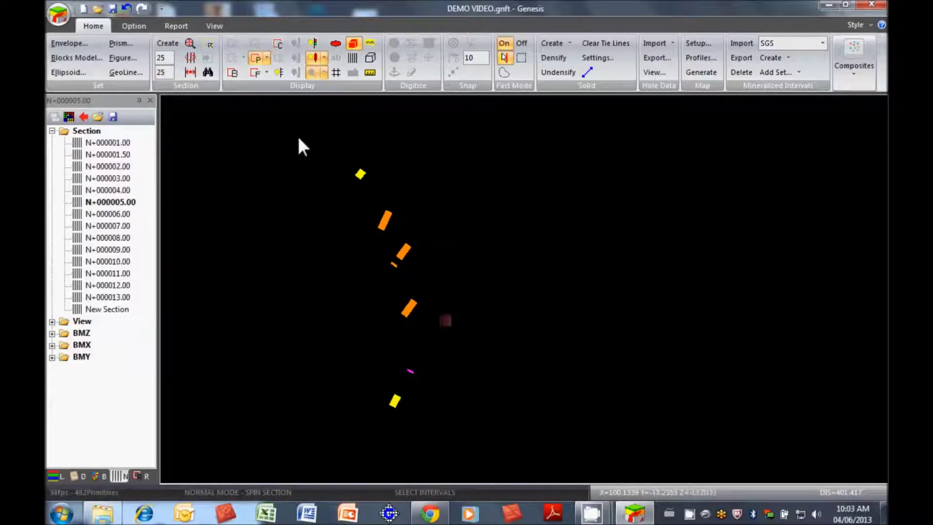
key("Escape")
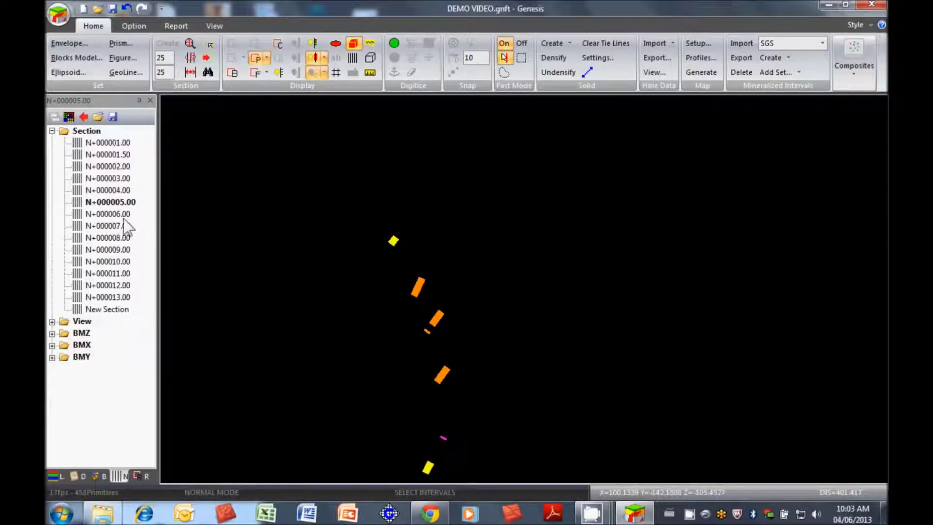
left_click(123, 208)
middle_click_drag(511, 380, 512, 297)
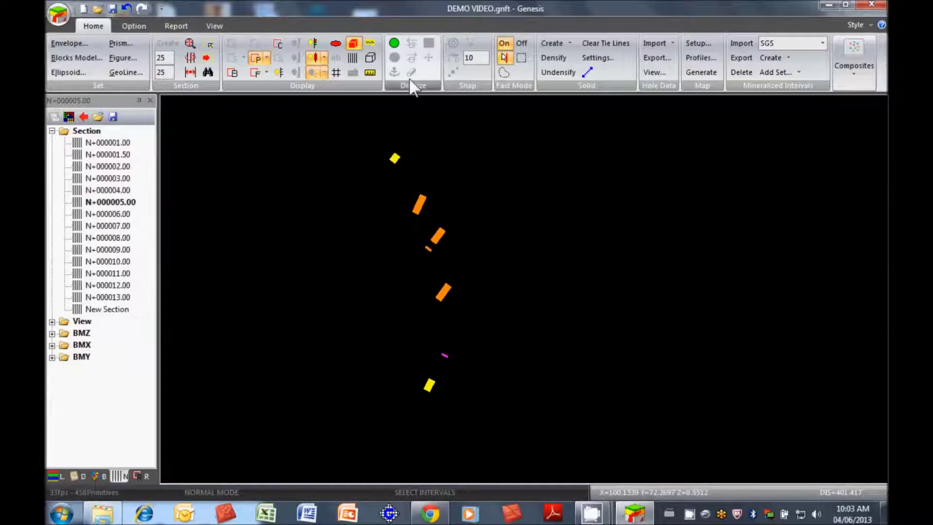
- Digitize a fast-mode prism through the uppermost yellow interval and the two large orange intervals below it, and name it 2
left_click(394, 44)
left_click(420, 200)
left_click(438, 235)
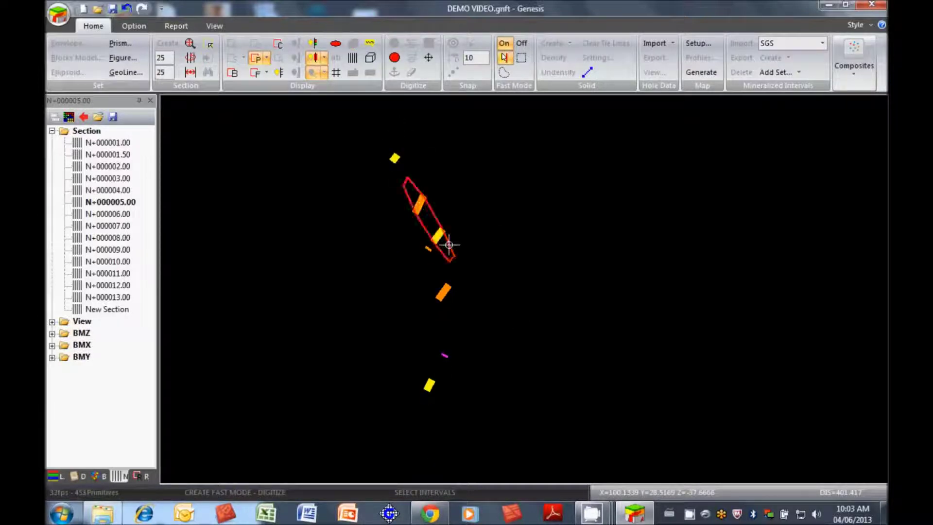
left_click(394, 156)
scroll(433, 310, "up", 2)
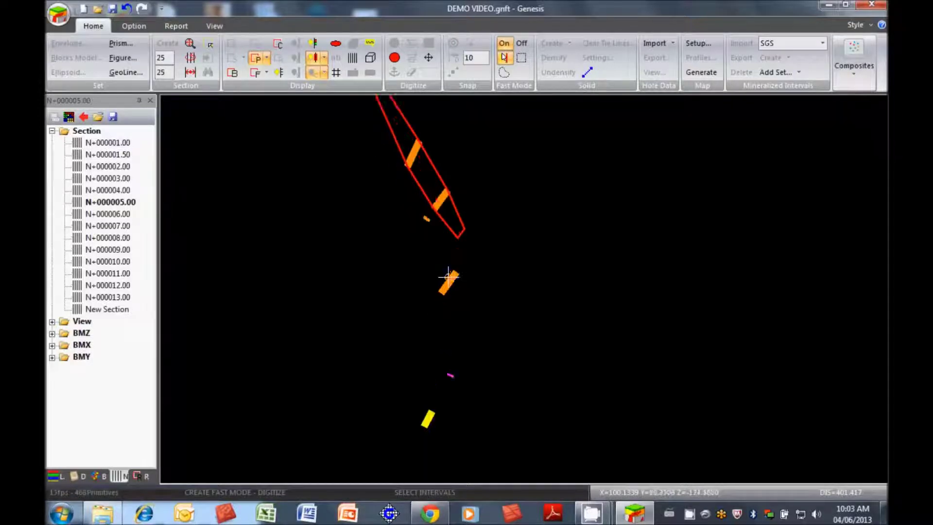
scroll(505, 380, "down", 2)
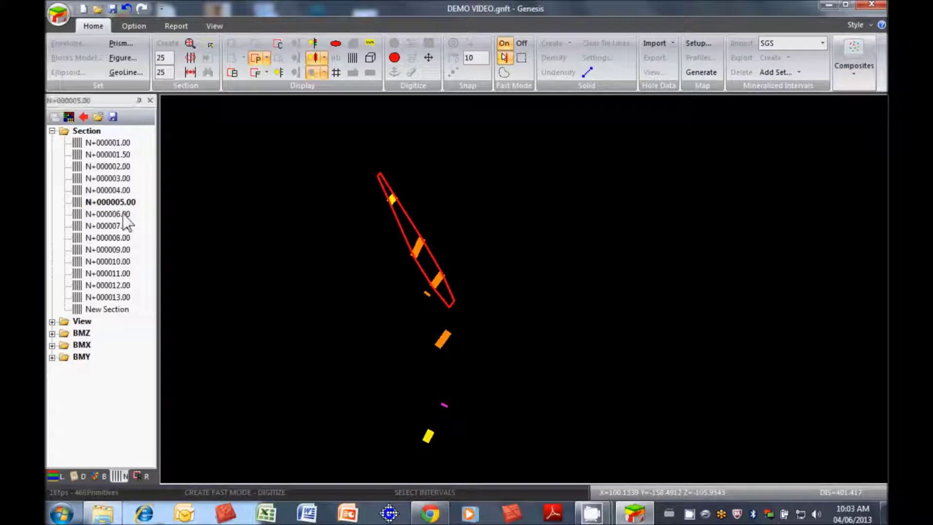
right_click(358, 258)
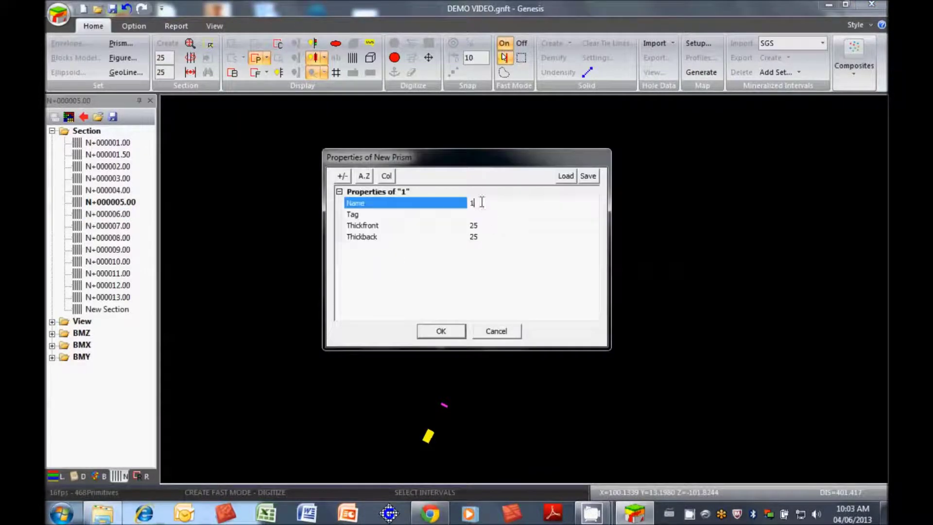
left_click(454, 332)
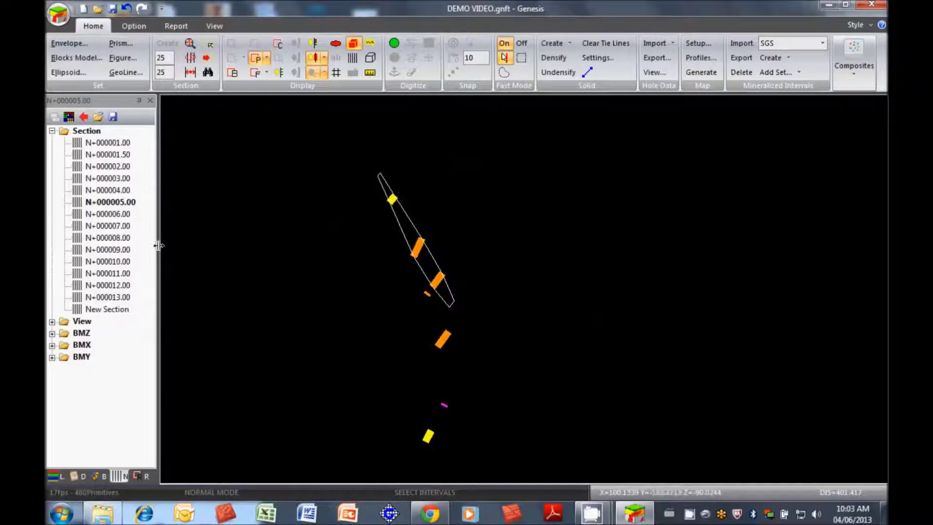
- Digitize a fast-mode prism through the upper orange intervals and the red interval on section N+000006.00, and rename it
double_click(110, 215)
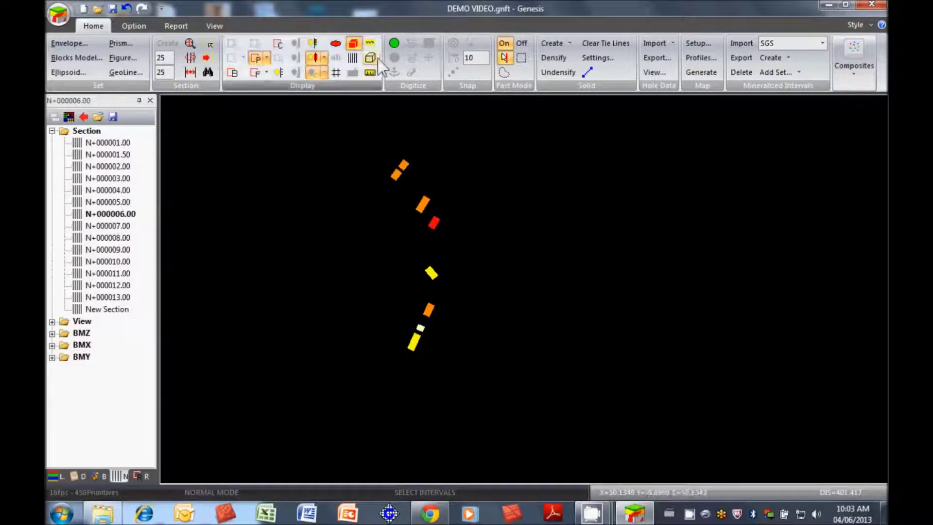
left_click(394, 43)
mouse_move(400, 164)
left_mouse_down()
mouse_move(442, 228)
mouse_move(402, 171)
mouse_move(385, 163)
mouse_move(406, 162)
left_mouse_up()
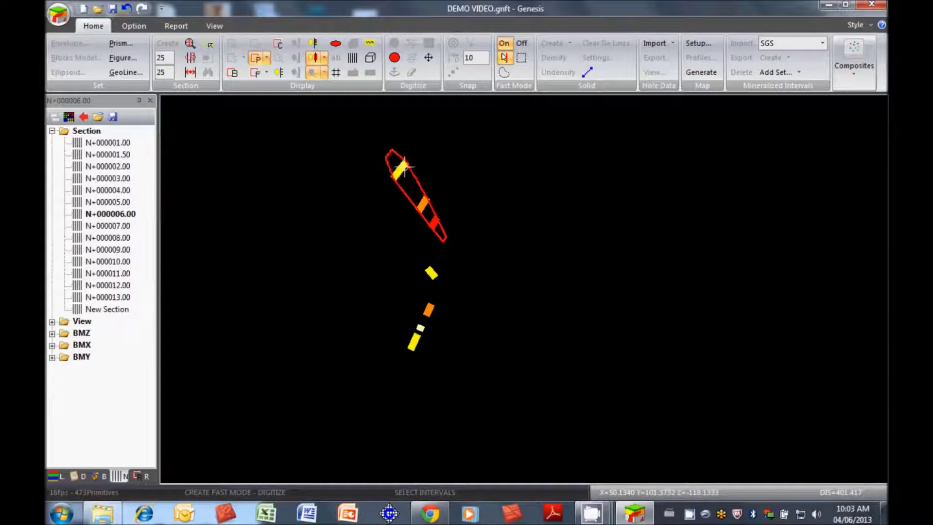
right_click(476, 238)
left_click(480, 203)
left_click_drag(480, 203, 455, 203)
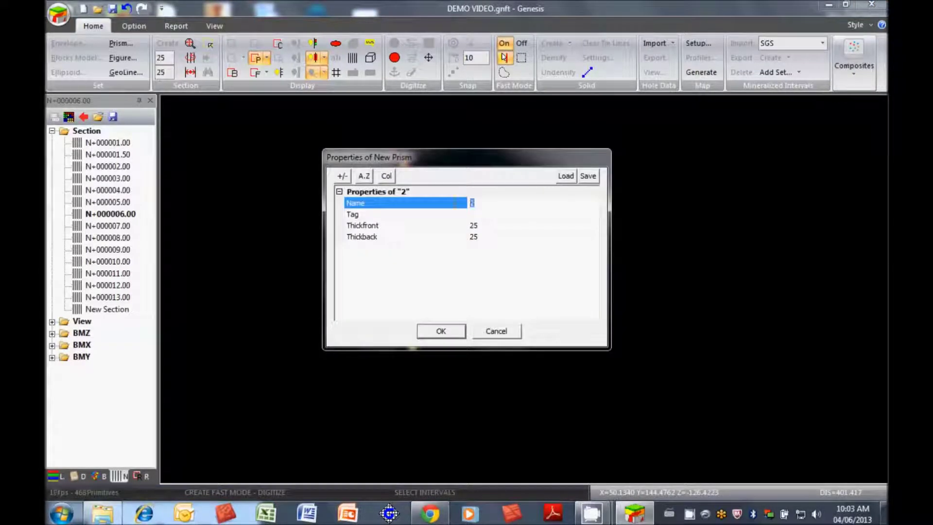
left_click(441, 331)
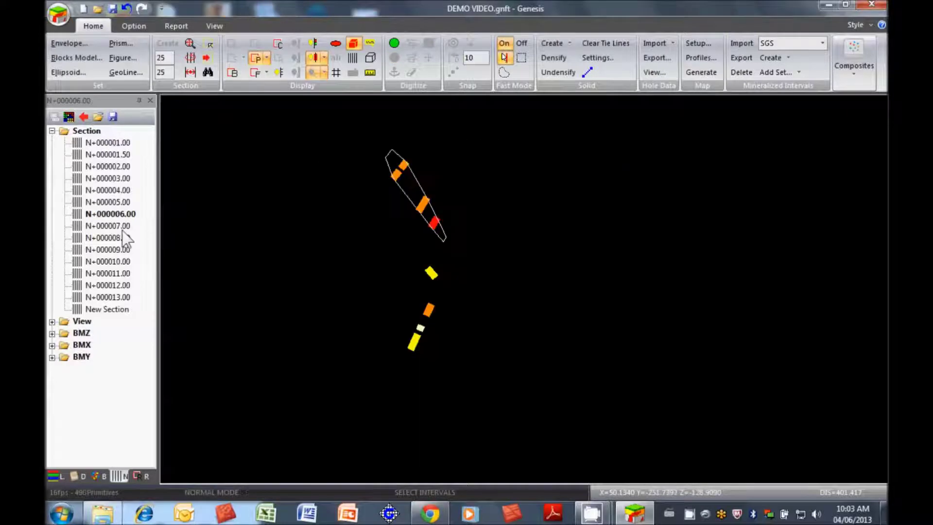
- Open section N+000007.00 and turn fast mode off
double_click(121, 227)
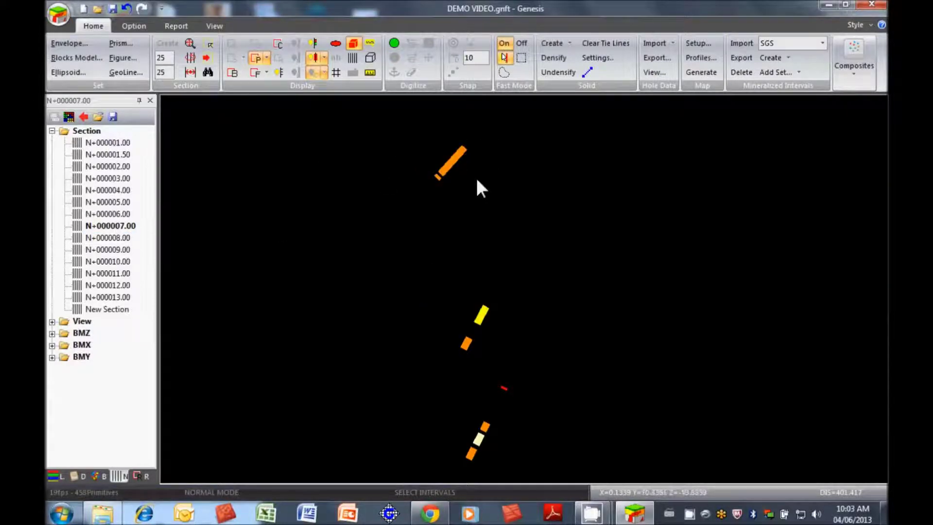
middle_click_drag(477, 179, 506, 307)
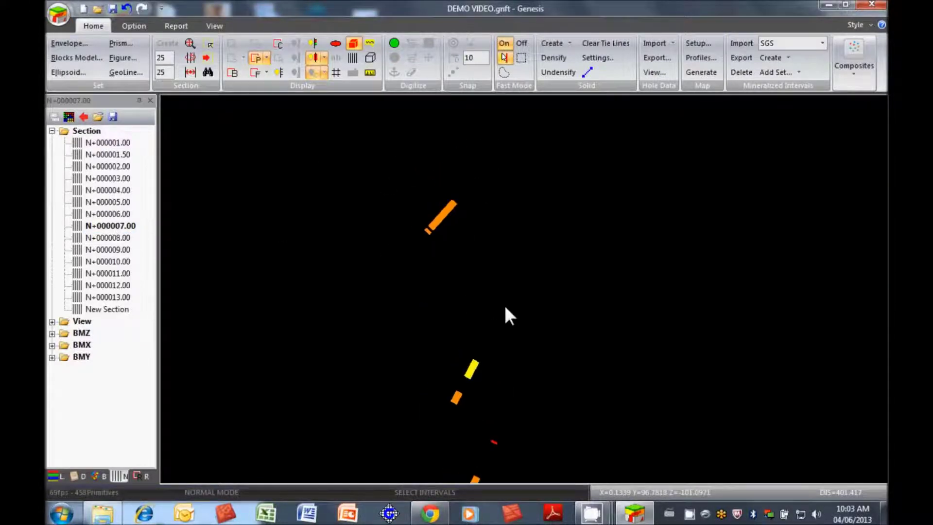
left_click(521, 43)
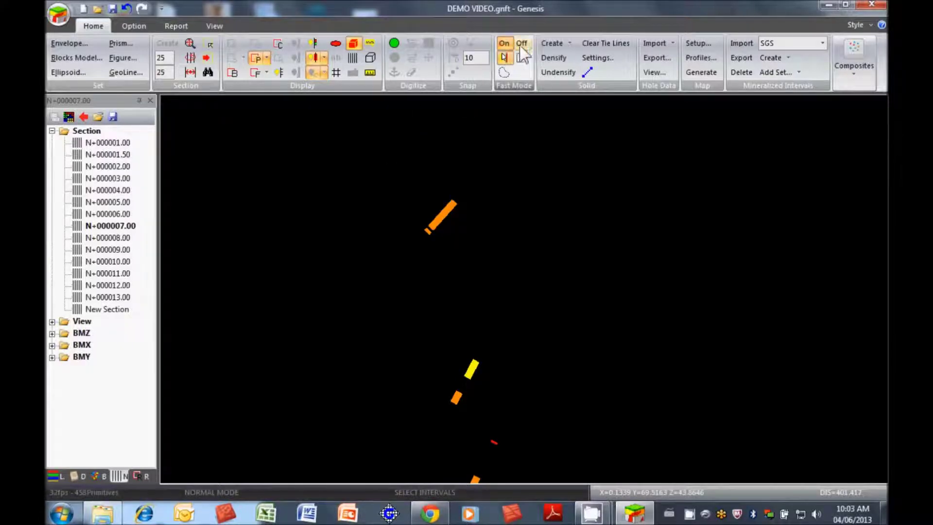
- Digitize a prism outline point by point around the long upper orange interval and the small one beside it, snapping to their ends
left_click(394, 43)
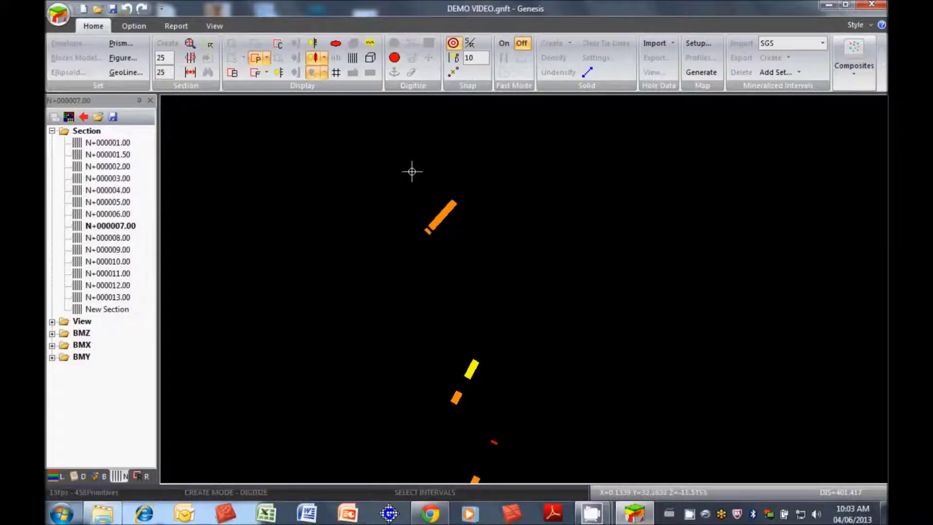
left_click(412, 165)
left_click(454, 199)
scroll(462, 217, "up", 2)
middle_click_drag(451, 241, 458, 204)
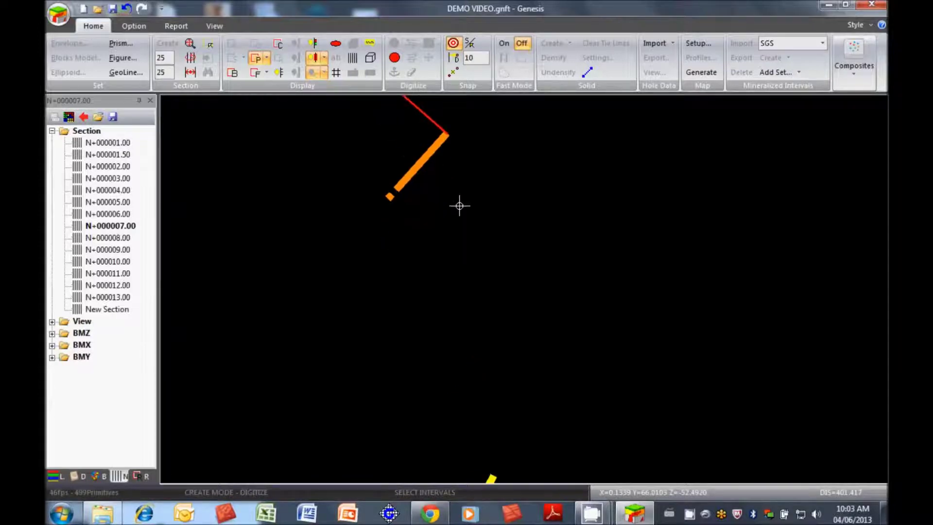
left_click(487, 201)
left_click(518, 286)
left_click(488, 305)
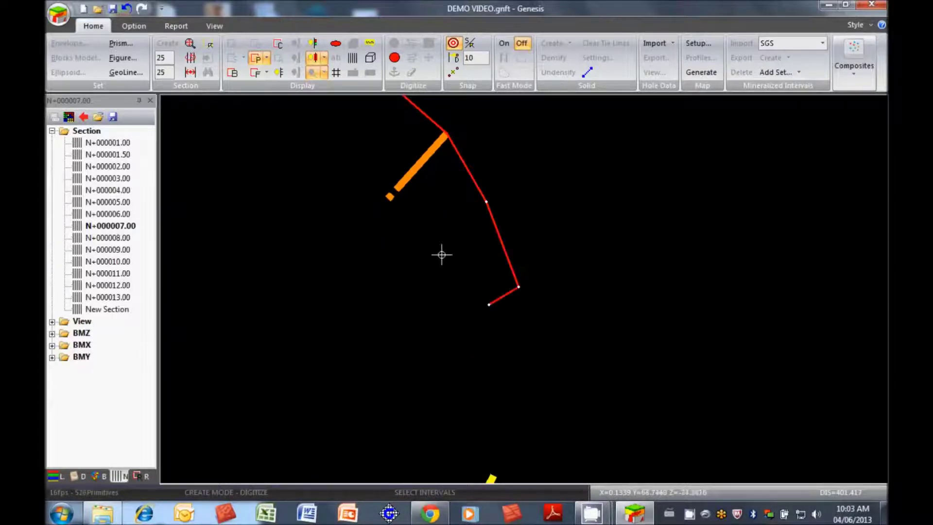
left_click(388, 198)
middle_click_drag(387, 175, 434, 266)
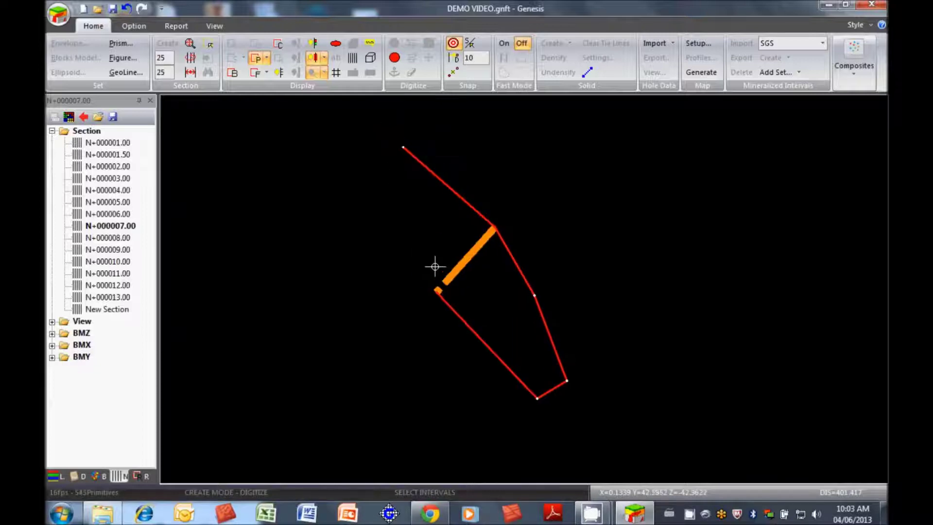
left_click(396, 235)
left_click(378, 153)
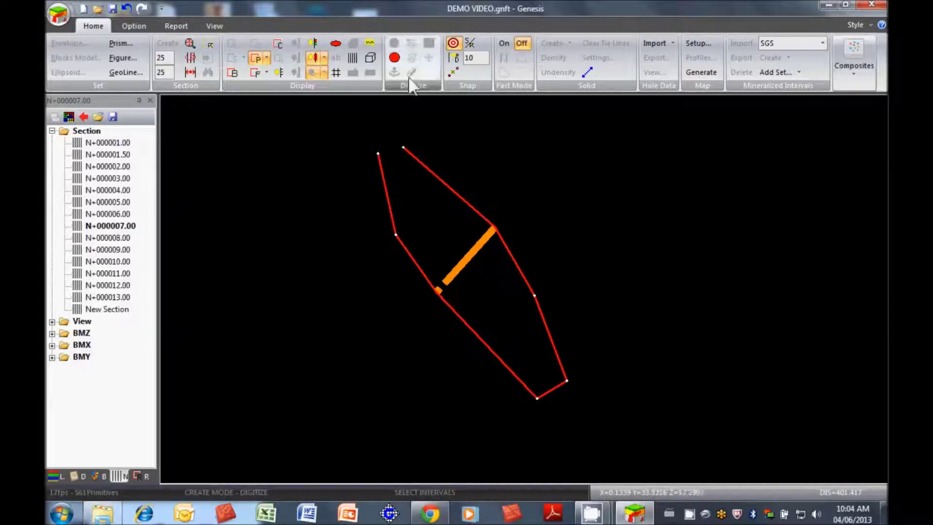
- Finish the prism on section N+000007.00 and name it 4
left_click(395, 57)
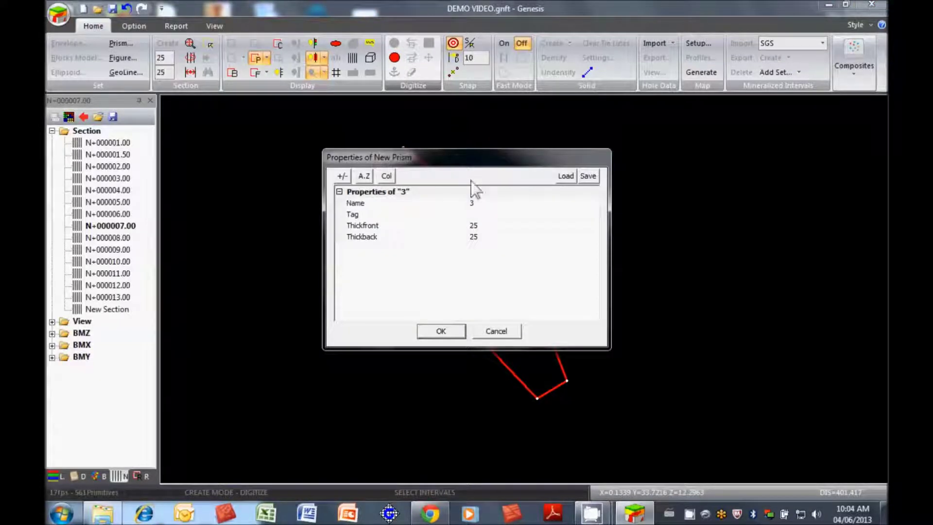
left_click(479, 202)
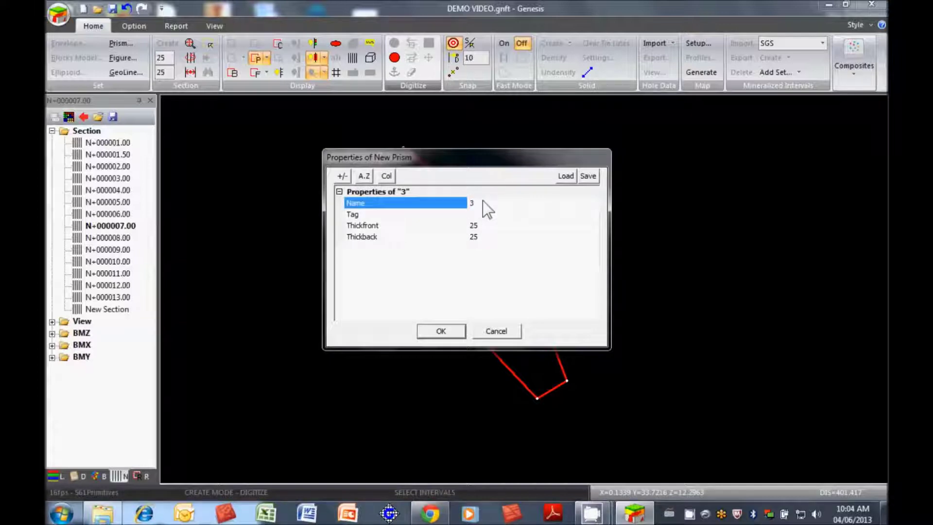
left_click(441, 330)
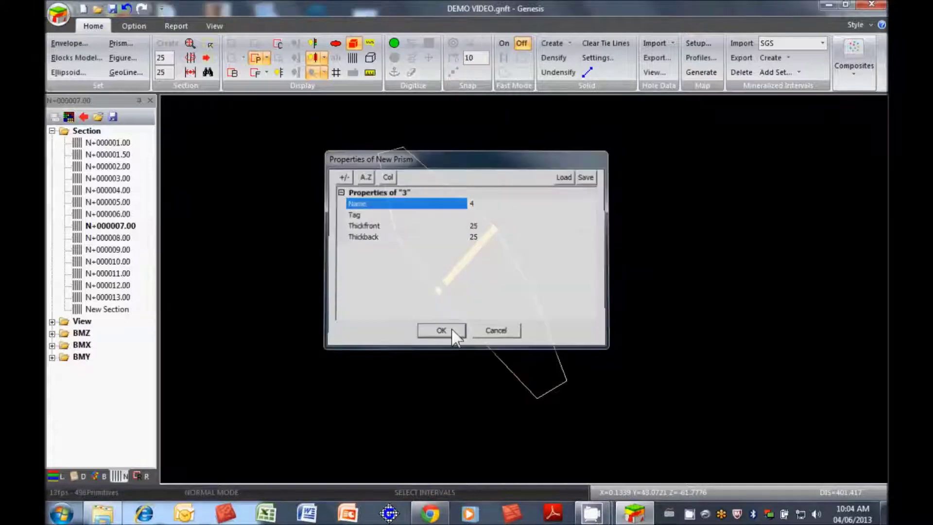
scroll(240, 291, "down", 3)
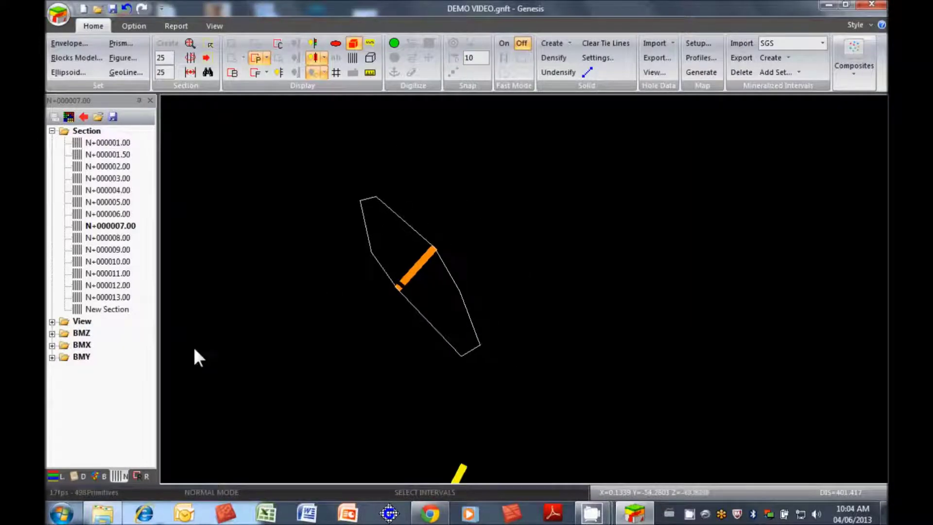
- Examine the digitized prisms against all intervals in the New Section view and on section N+000004.00
double_click(116, 311)
middle_click_drag(655, 396, 629, 349)
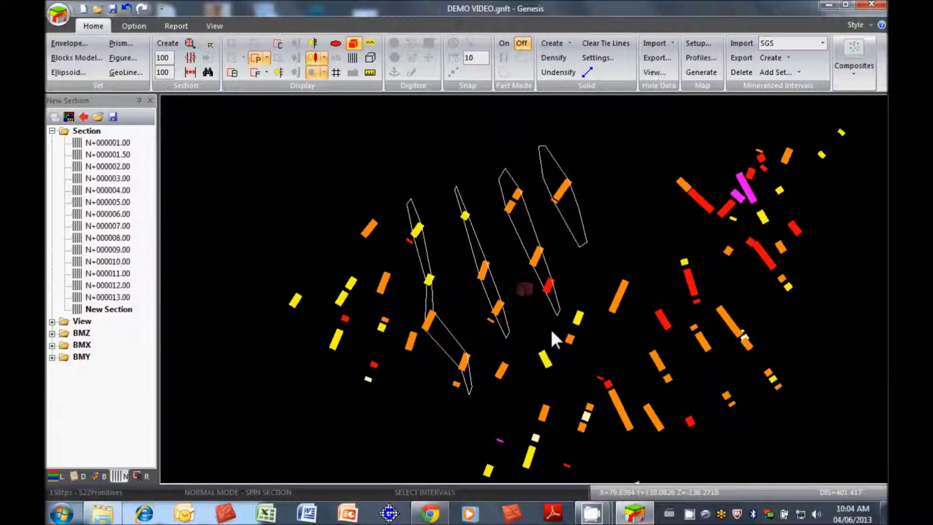
double_click(116, 190)
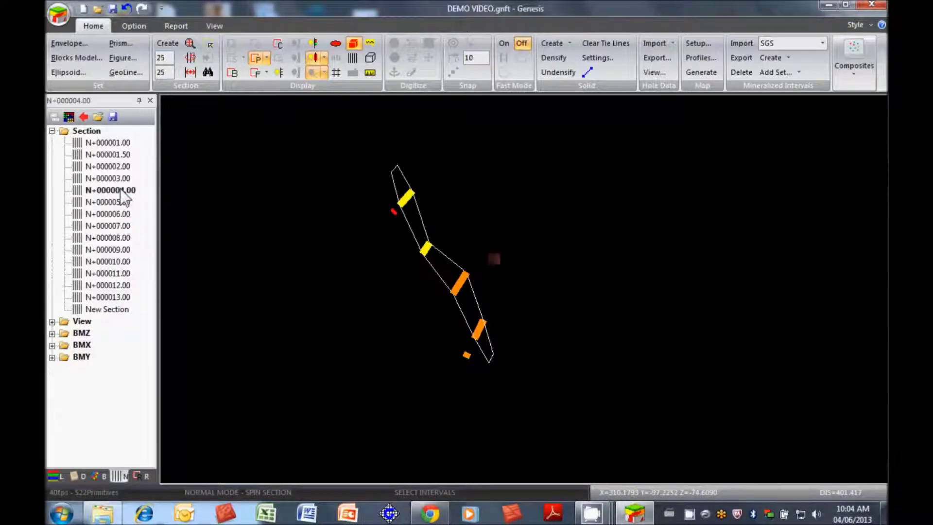
- Compare the neighbouring section N+000002.00 and open section N+000003.00 with its intervals in view
double_click(117, 178)
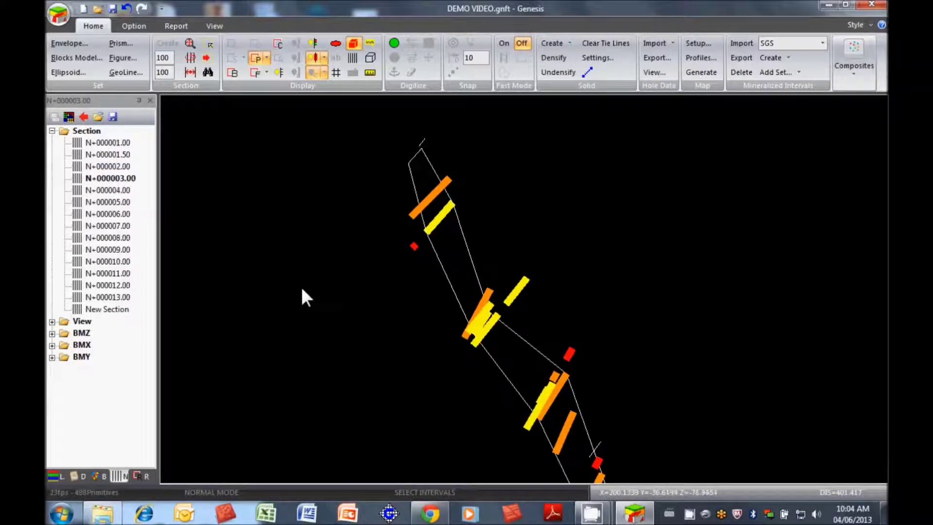
double_click(128, 168)
double_click(127, 179)
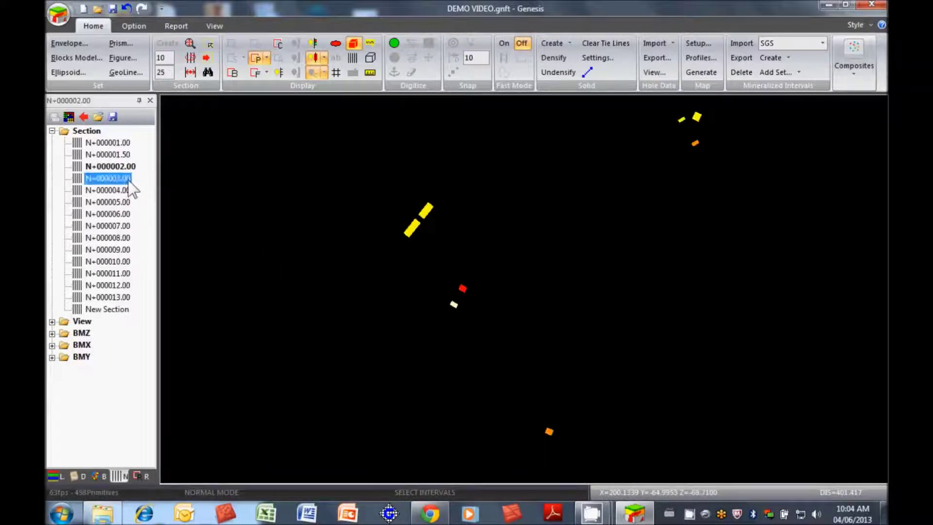
middle_click_drag(405, 331, 386, 379)
scroll(451, 328, "down", 1)
middle_click_drag(540, 204, 528, 189)
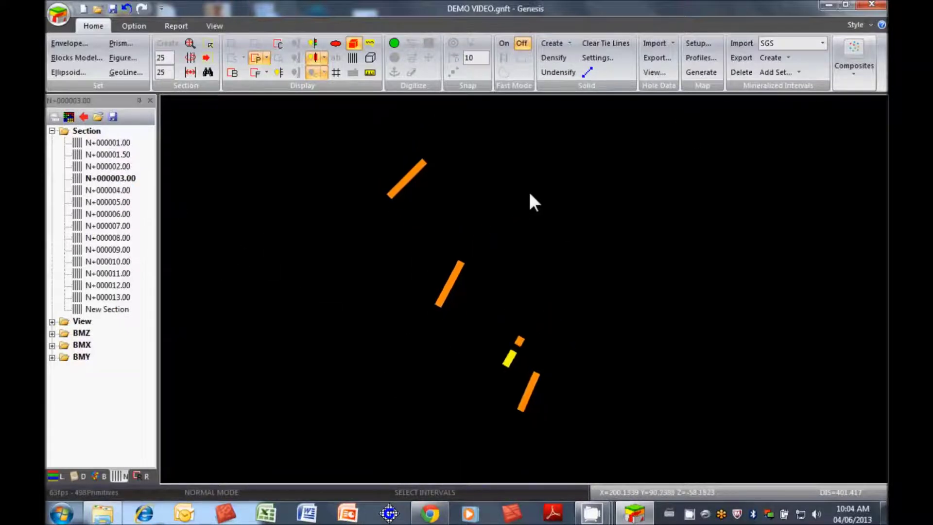
- Digitize a fast-mode prism through the two upper orange intervals, the yellow interval and the lowest orange interval on section N+000003.00
left_click(397, 42)
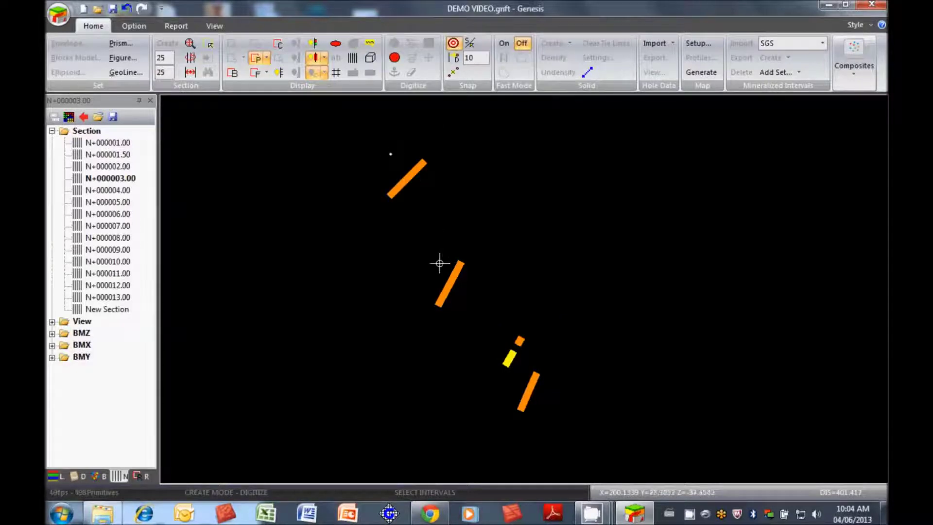
key("Escape")
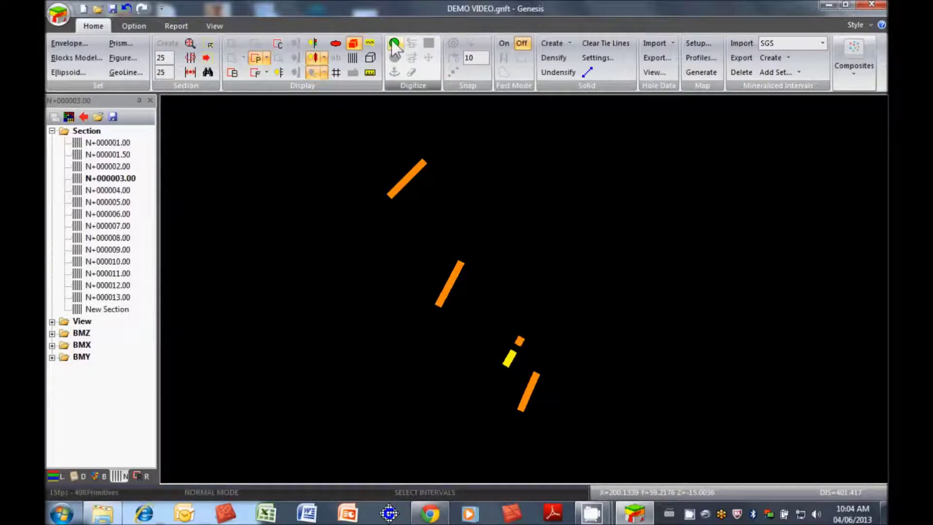
left_click(504, 43)
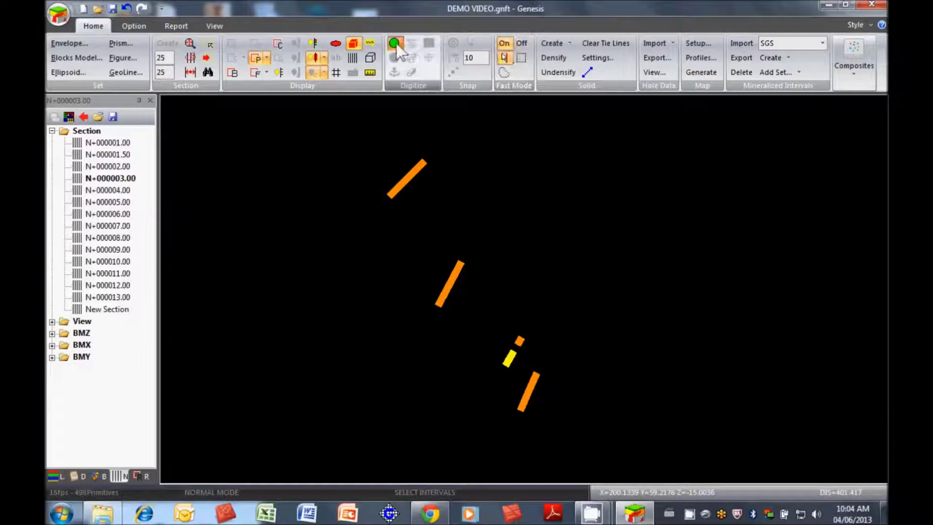
left_click(403, 183)
left_click(449, 284)
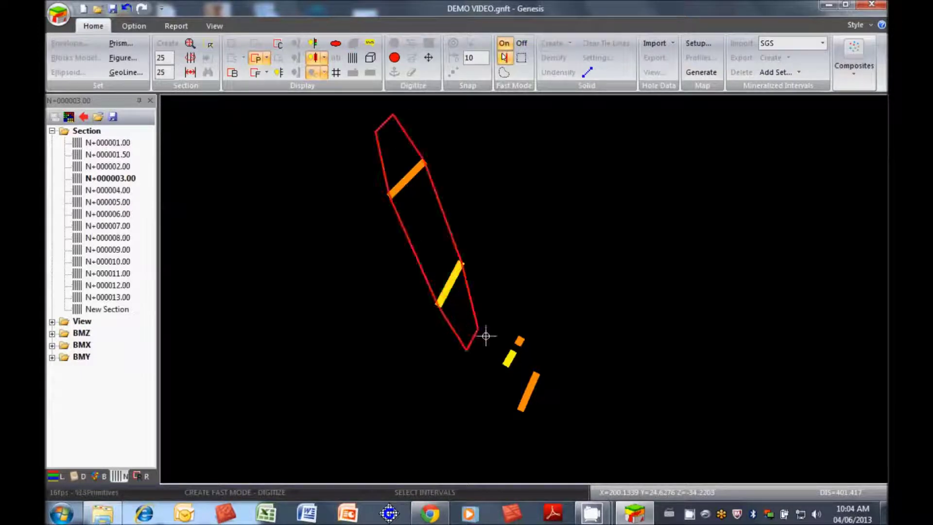
left_click(508, 358)
left_click(530, 389)
middle_click_drag(554, 415, 542, 390)
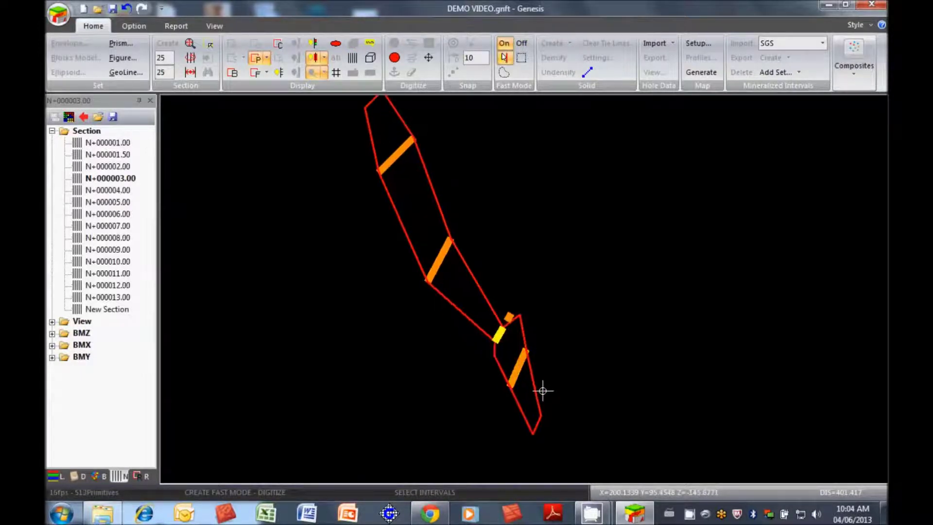
scroll(541, 366, "up", 2)
- Finish the prism on section N+000003.00 and name it 5
right_click(541, 367)
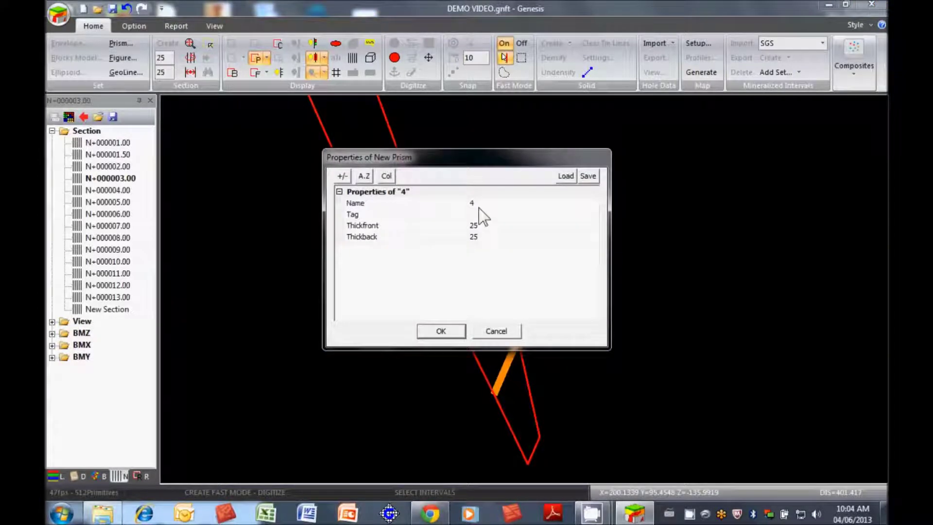
left_click(483, 206)
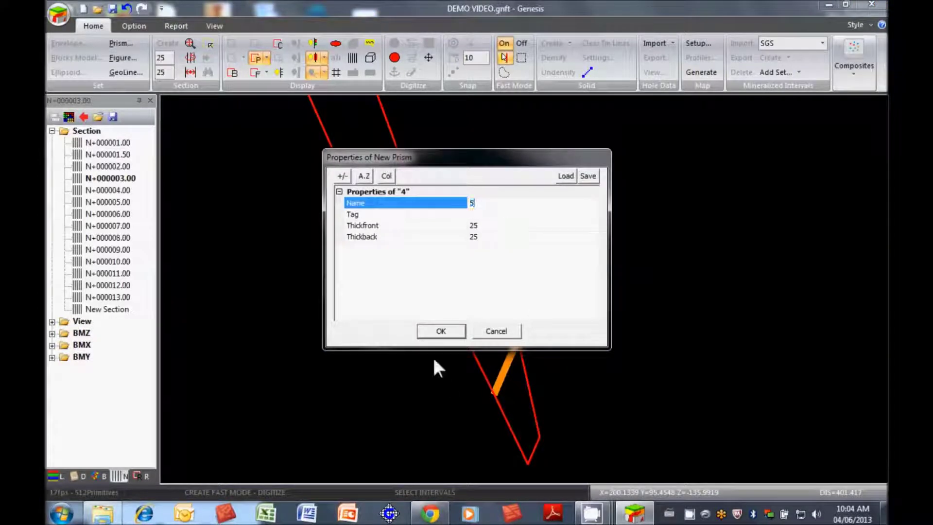
left_click(441, 331)
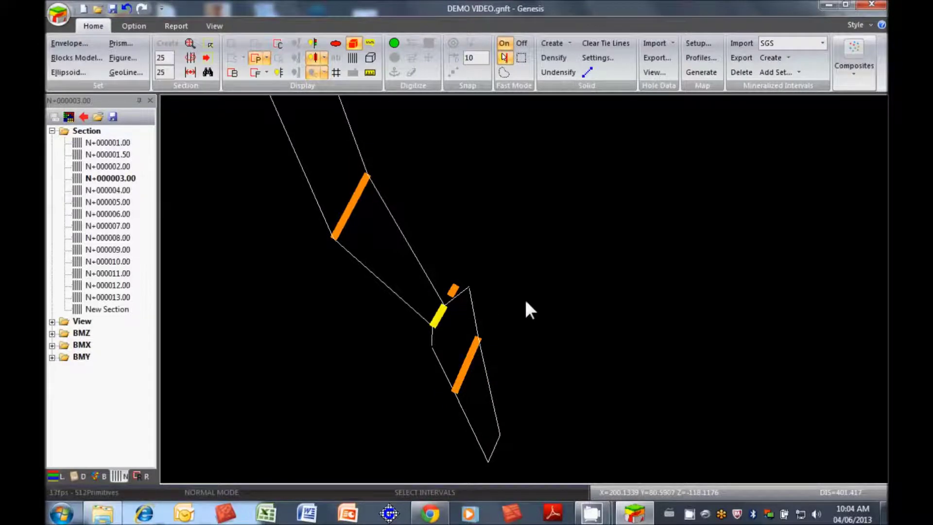
- Switch object selection to prisms and open the outline of the prism on section N+000003.00 for modification
right_click(484, 299)
mouse_move(580, 54)
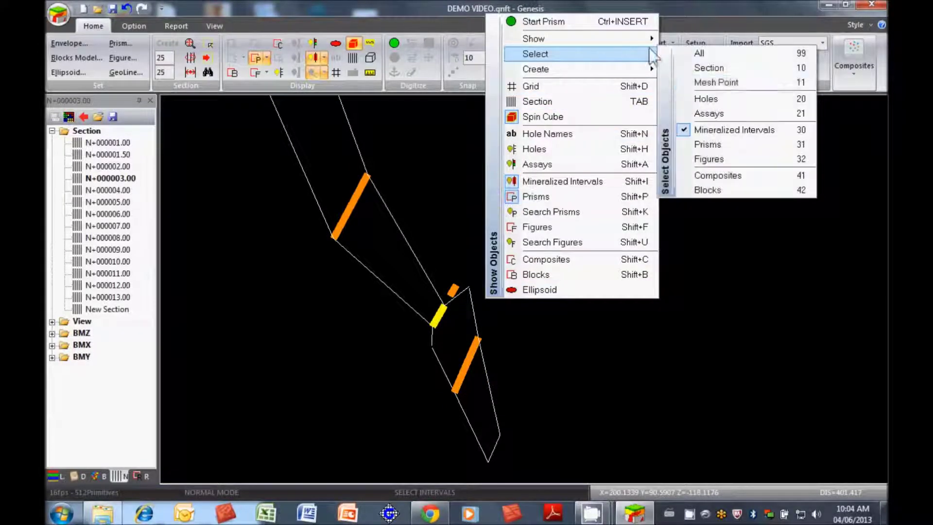
left_click(731, 146)
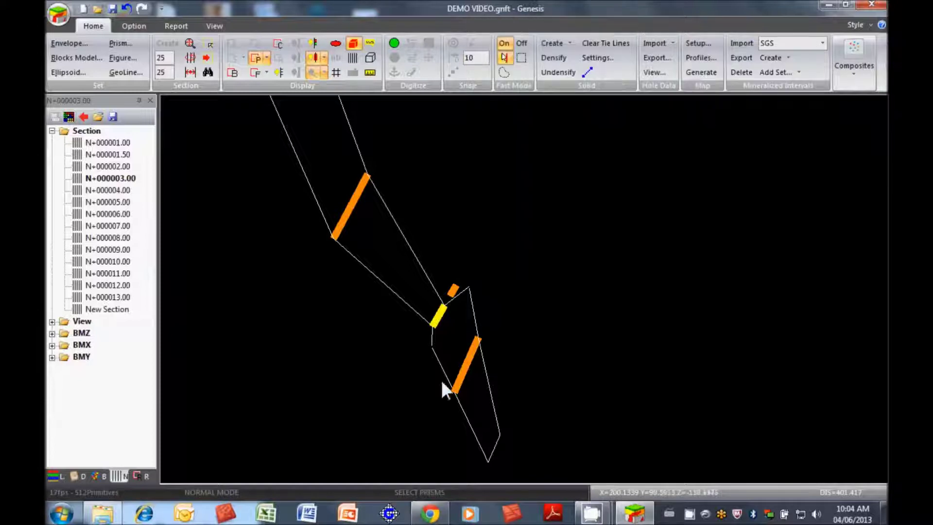
left_click(475, 318)
left_click(516, 179)
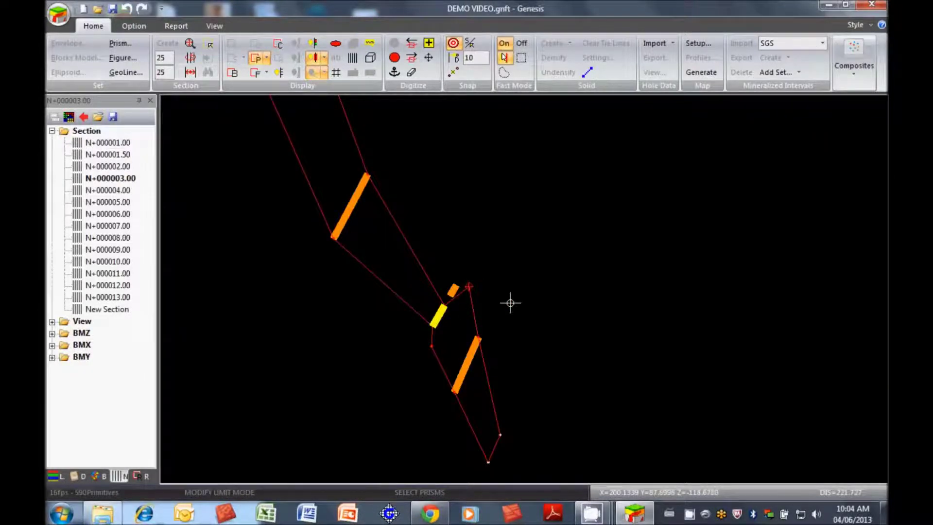
- Delete the two extra vertices between the yellow interval and the lowest orange interval, check the outline, and end the modification
key("Delete")
key("Delete")
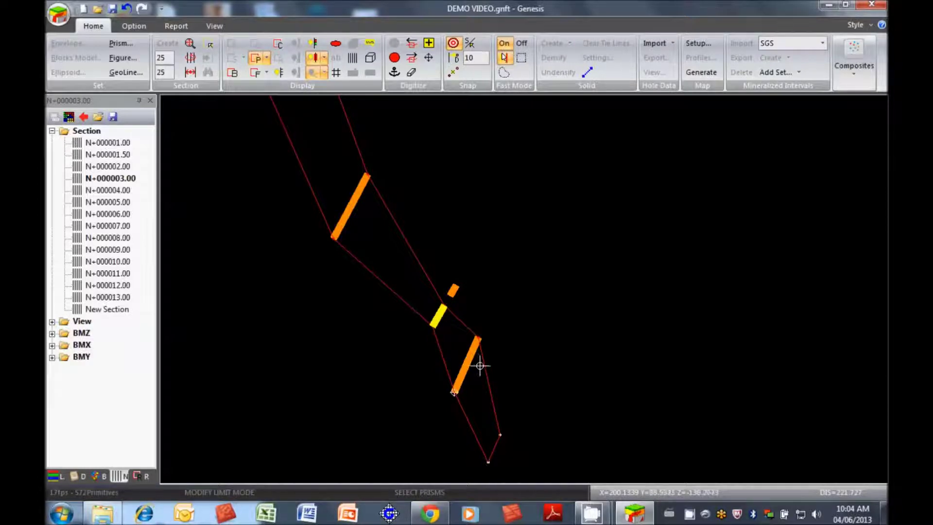
middle_click_drag(509, 362, 567, 457)
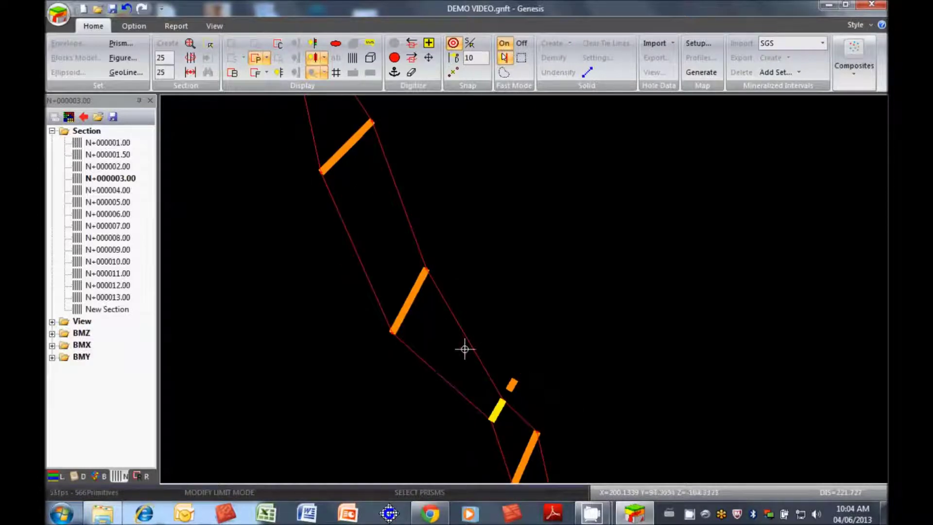
middle_click_drag(463, 246, 525, 398)
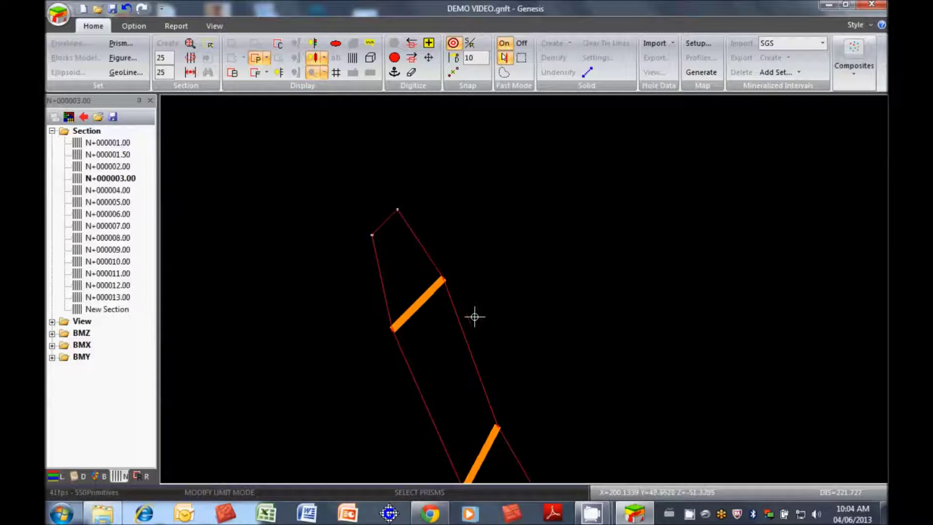
mouse_move(528, 323)
middle_mouse_down()
mouse_move(487, 196)
mouse_move(493, 221)
mouse_move(519, 228)
mouse_move(533, 343)
middle_mouse_up()
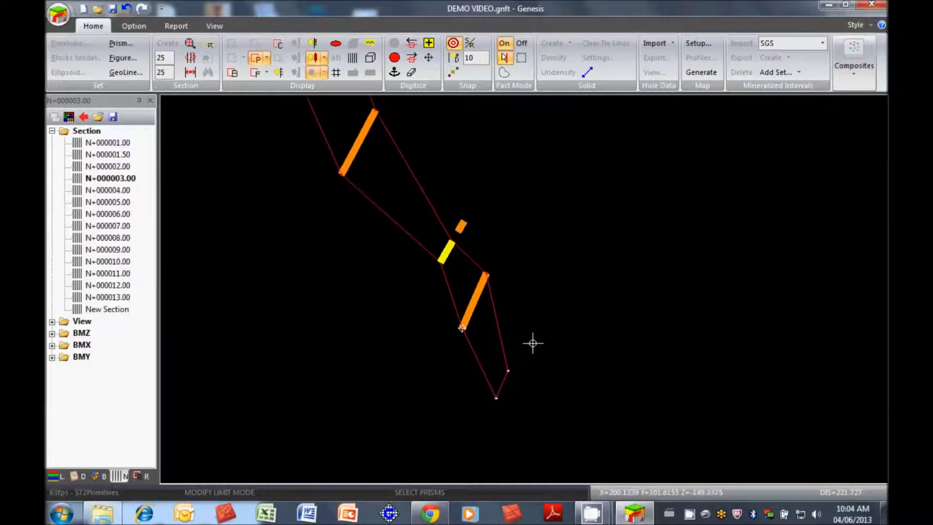
key("Escape")
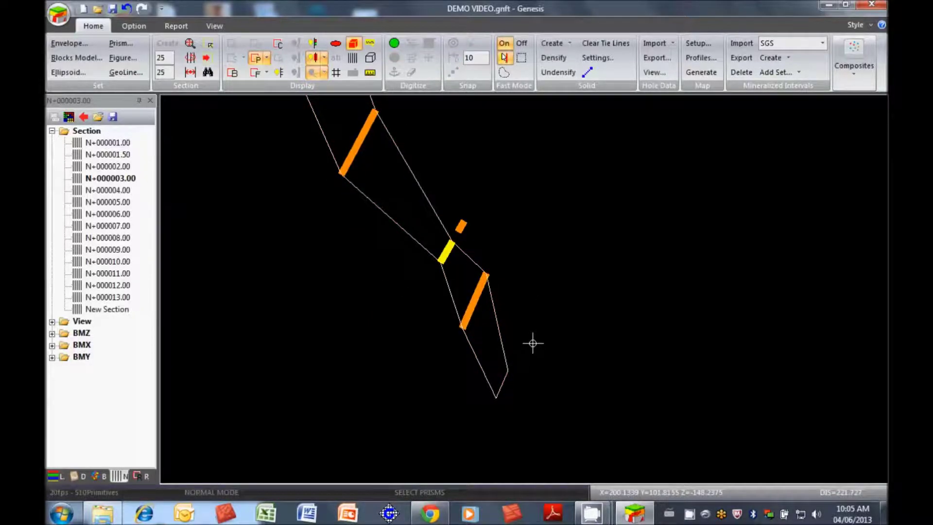
middle_click_drag(555, 318, 550, 390)
scroll(547, 326, "down", 4)
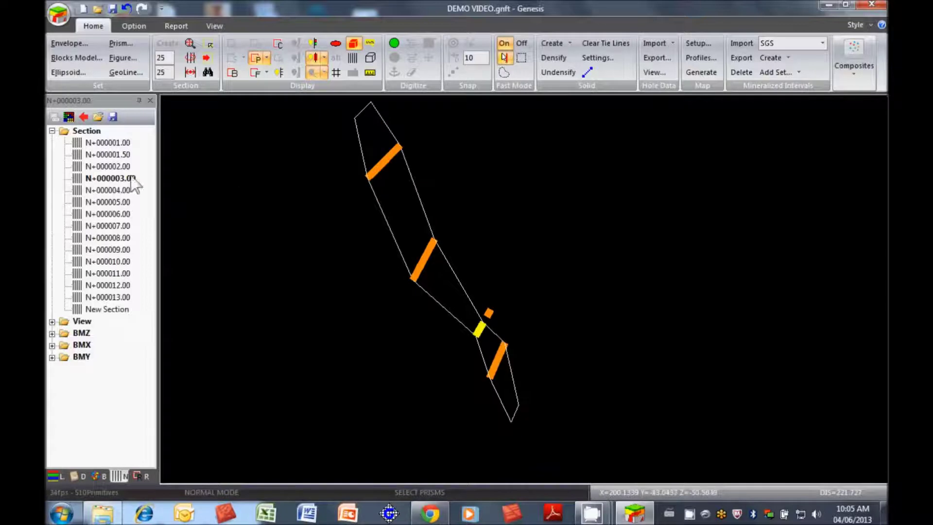
- Open section N+000002.00 and digitize a fast-mode prism through the two long yellow intervals and the red interval below them
double_click(118, 168)
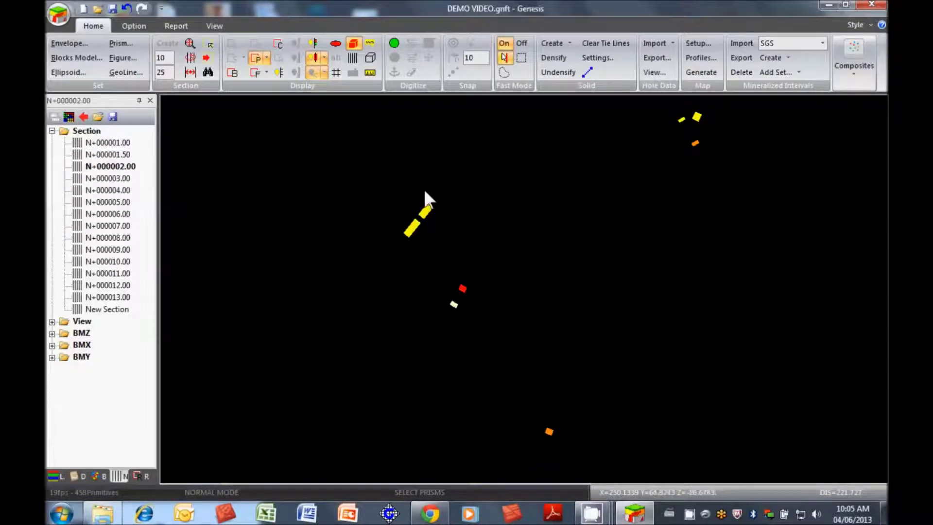
left_click(394, 42)
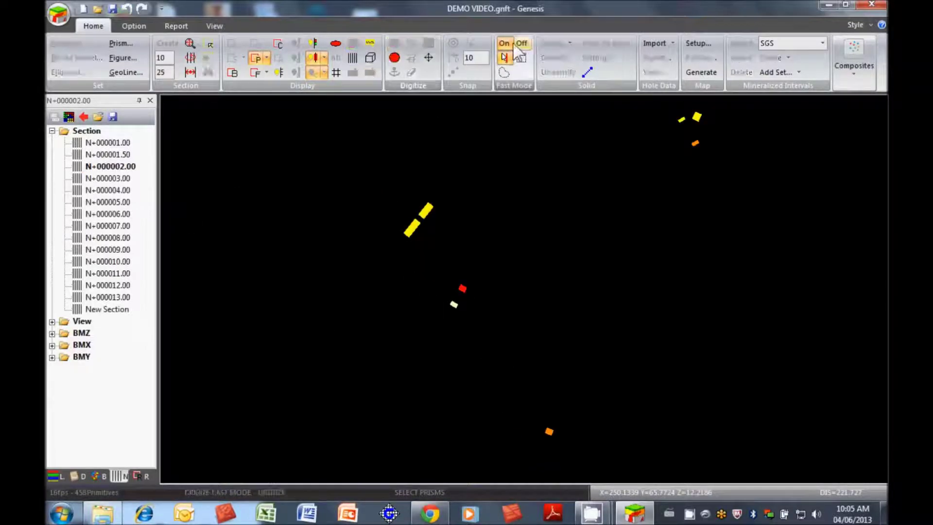
left_click_drag(390, 203, 472, 305)
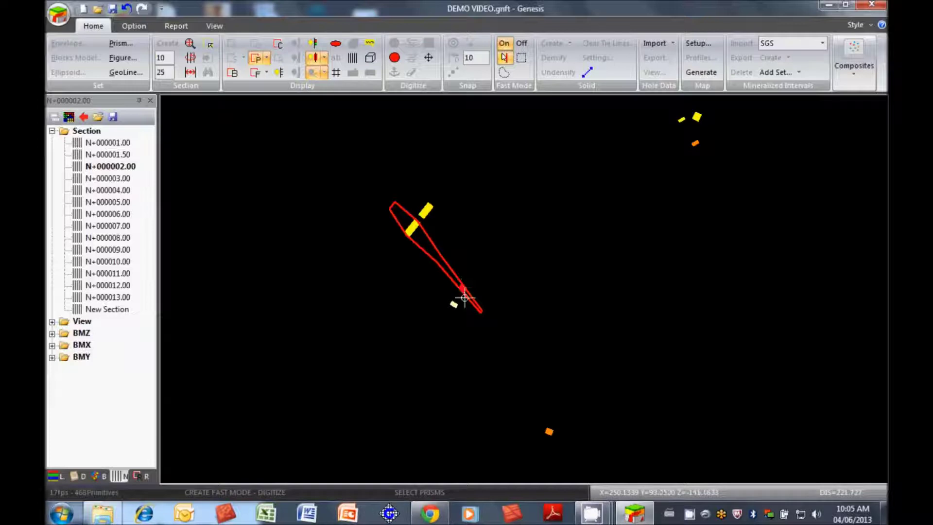
left_click_drag(467, 298, 406, 174)
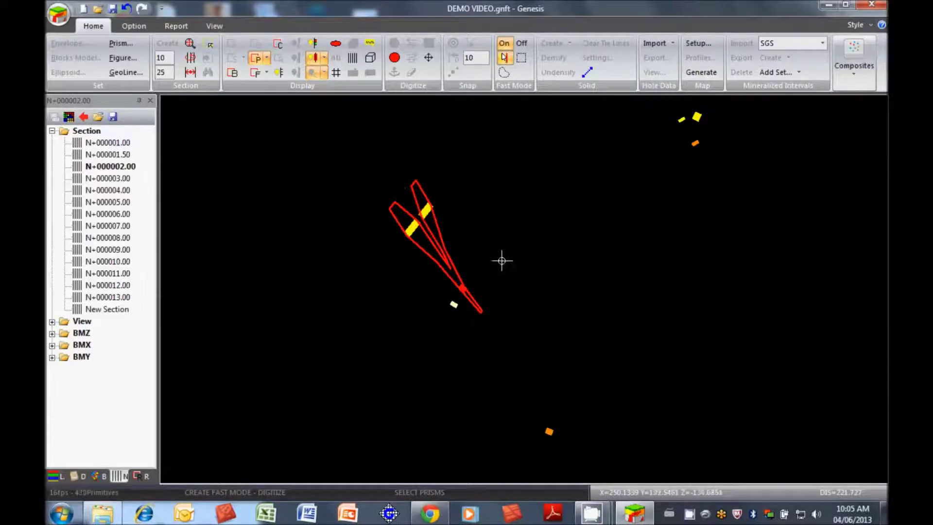
- Finish the prism on section N+000002.00 and name it 6
right_click(419, 228)
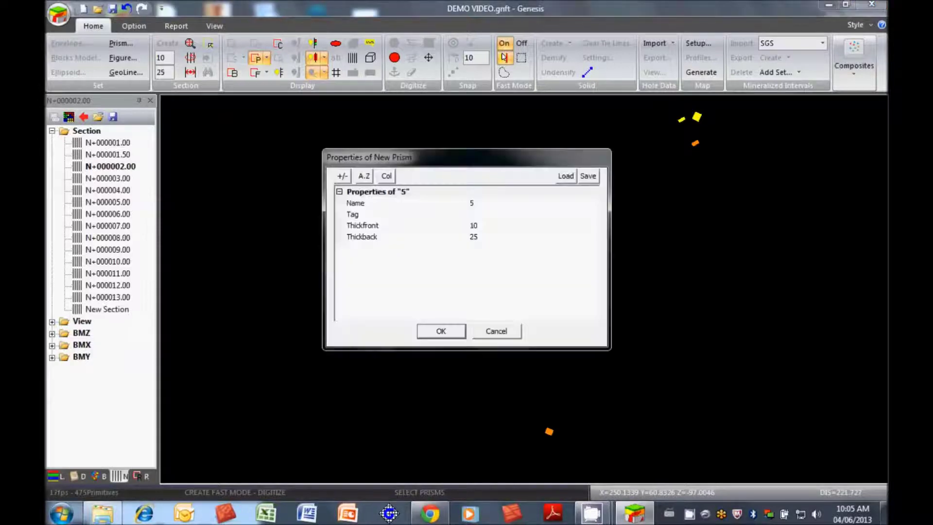
left_click(468, 202)
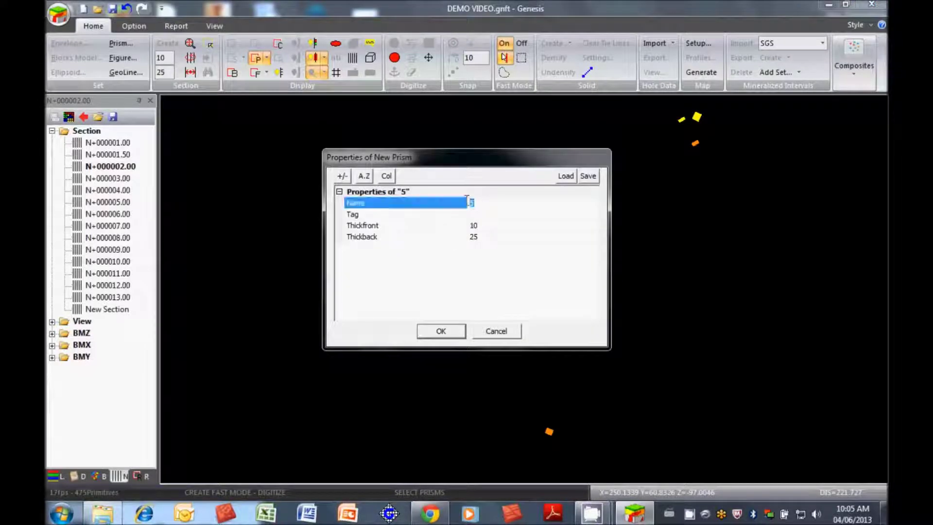
left_click(440, 331)
- Turn fast mode off, open the new prism's outline for modification and delete the inner vertices separating the two yellow intervals
scroll(410, 217, "up", 5)
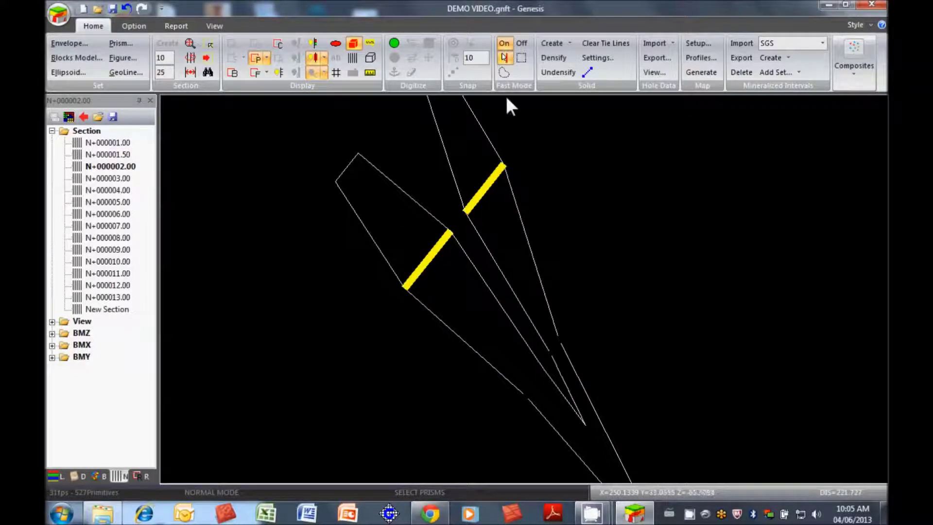
left_click(520, 43)
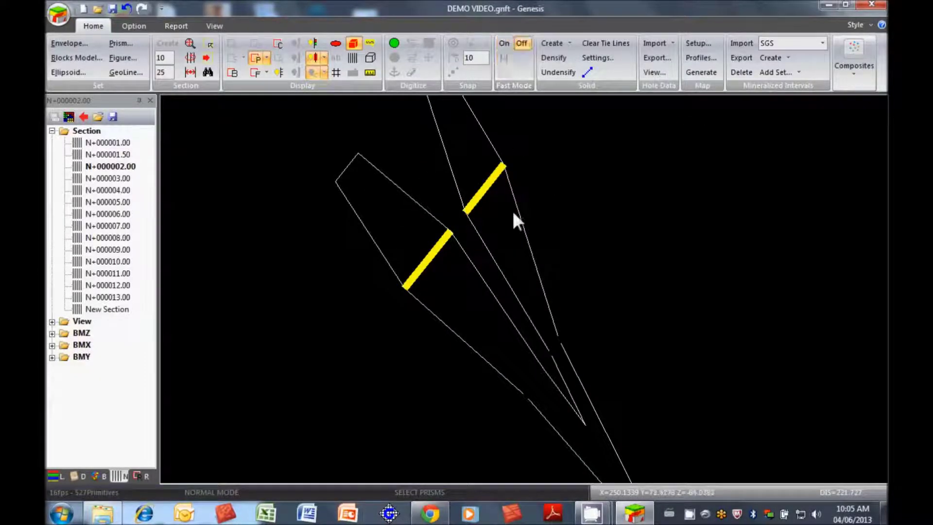
right_click(499, 263)
left_click(516, 128)
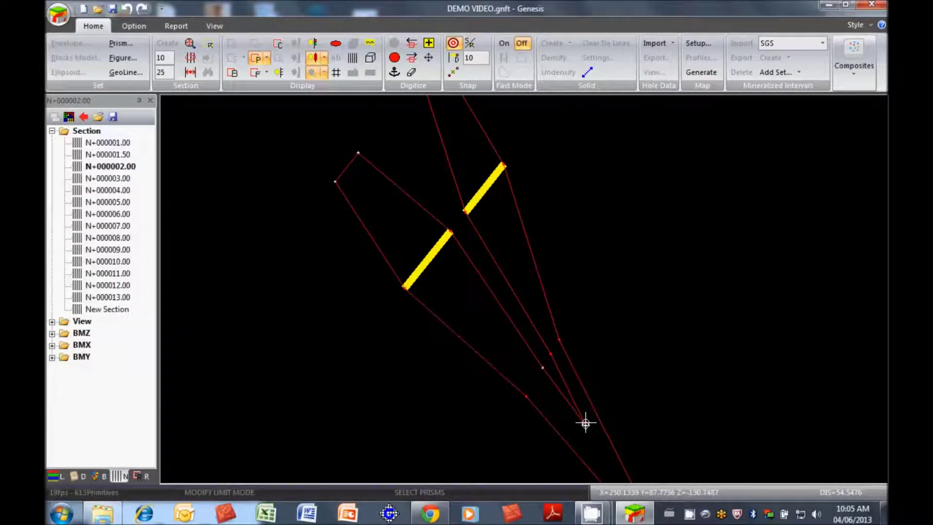
left_click_drag(585, 423, 559, 397)
key("Delete")
key("Delete")
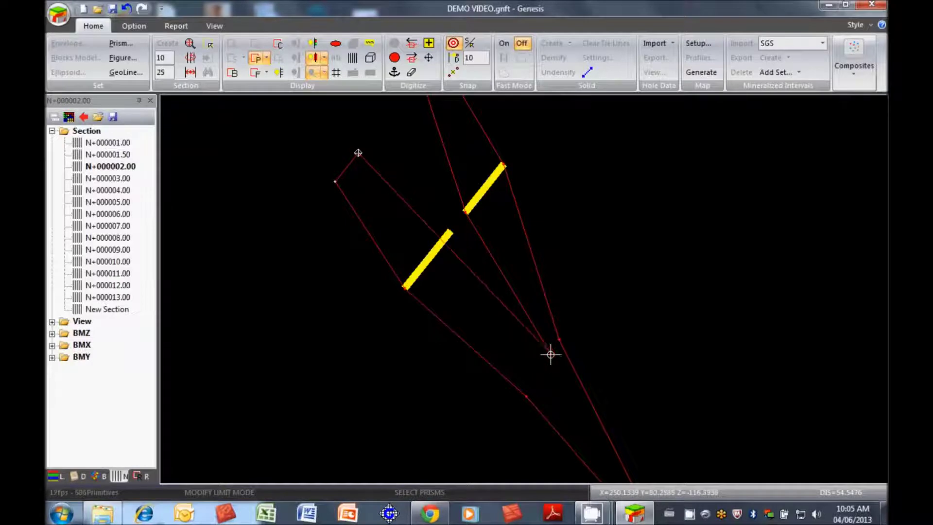
left_click(548, 355)
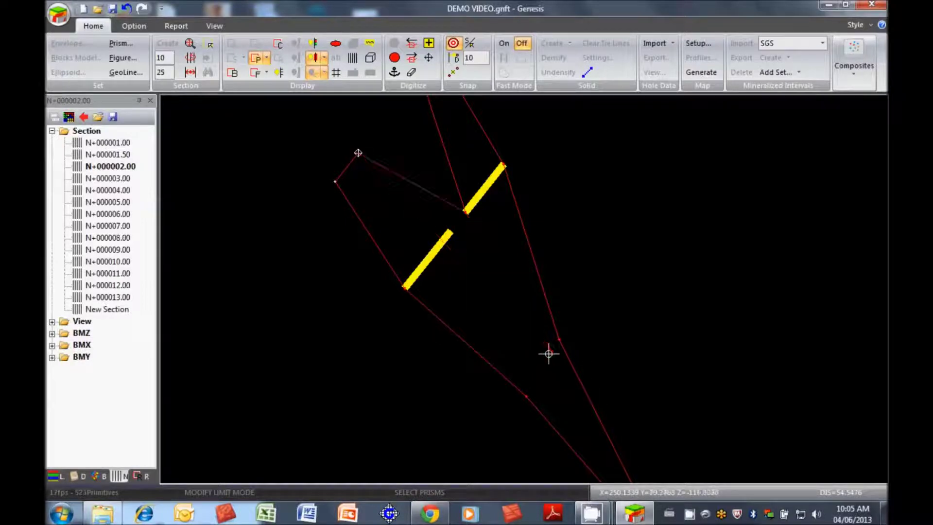
left_click(465, 212)
- Move the two inner vertices at the outline's upper end outward to round it off, and end the modification
middle_click_drag(510, 206, 482, 278)
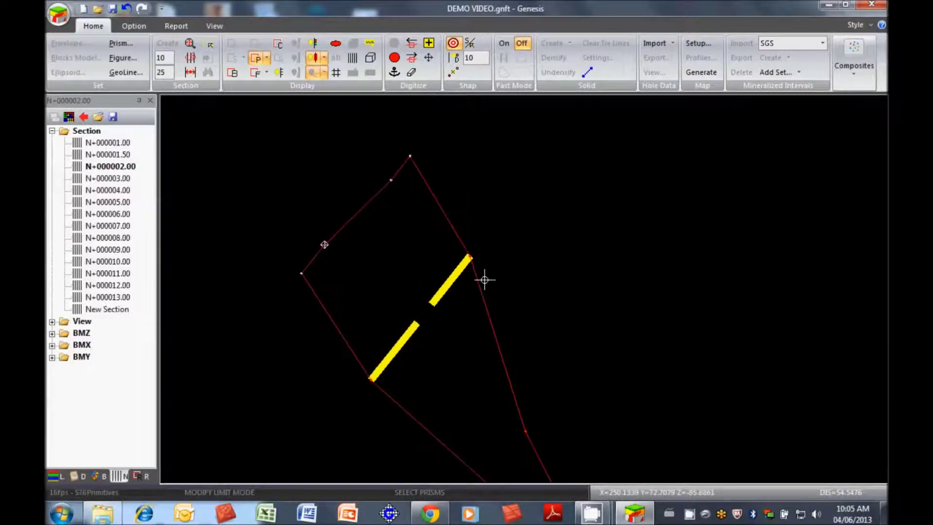
scroll(484, 238, "down", 2)
left_click_drag(350, 216, 310, 164)
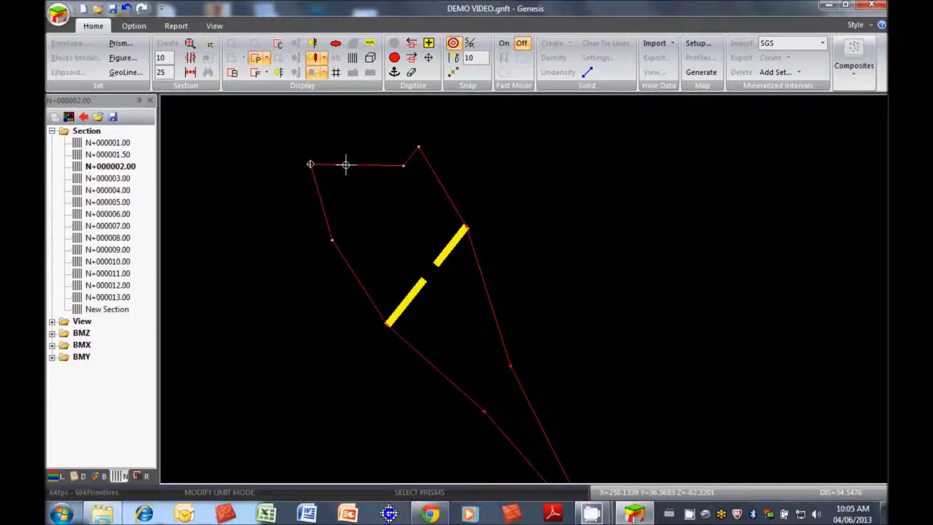
left_click_drag(403, 166, 354, 136)
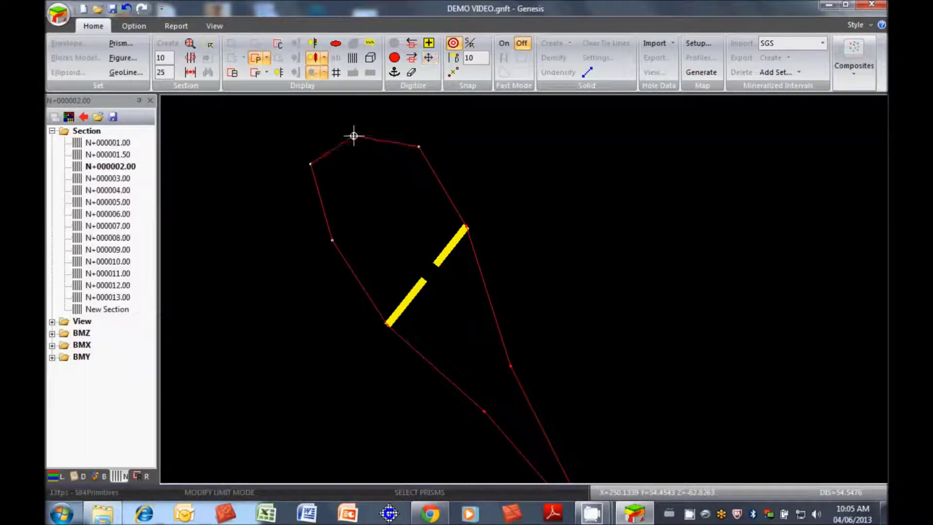
right_click(353, 136)
- Display New Section and examine from the side how the prism outlines snap to neighbouring intervals
scroll(493, 222, "down", 3)
middle_click_drag(607, 281, 560, 266)
double_click(108, 310)
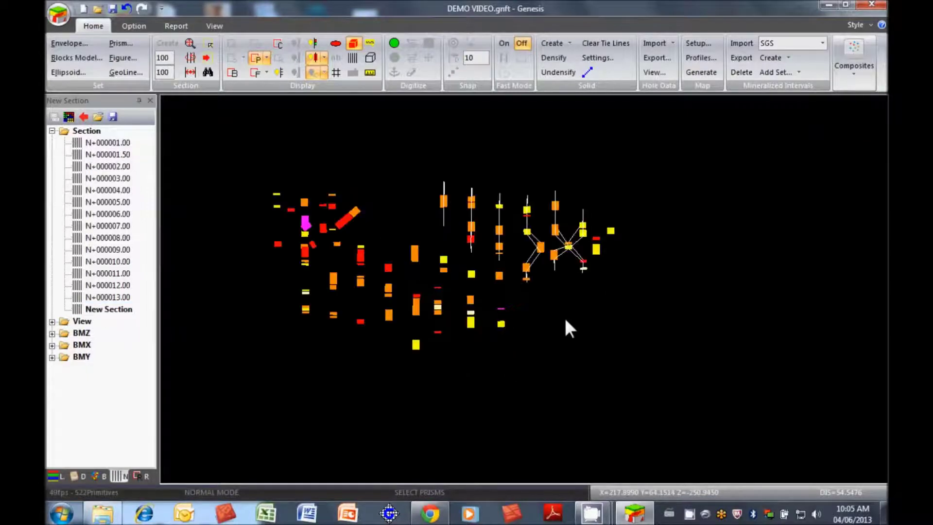
middle_click_drag(564, 316, 539, 322)
scroll(537, 316, "up", 2)
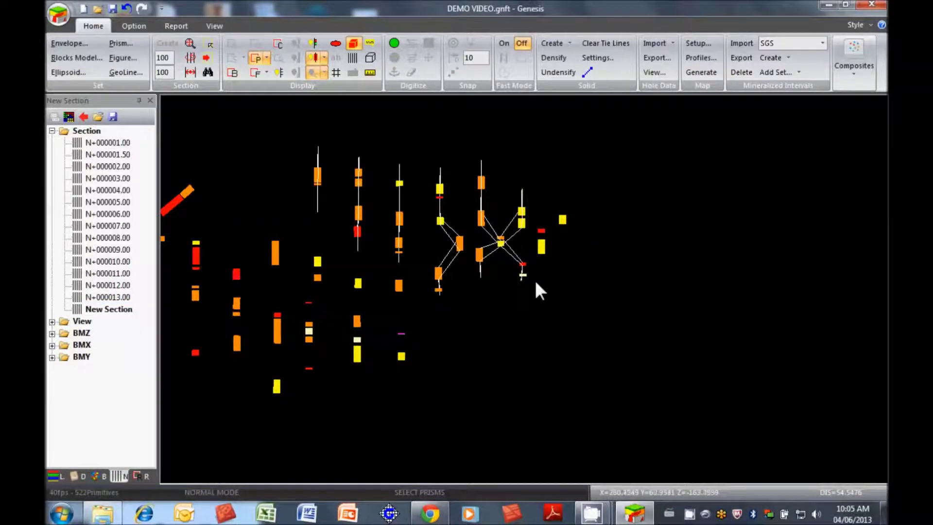
middle_click_drag(604, 305, 552, 299, "shift")
left_click_drag(552, 300, 580, 265)
scroll(550, 238, "up", 8)
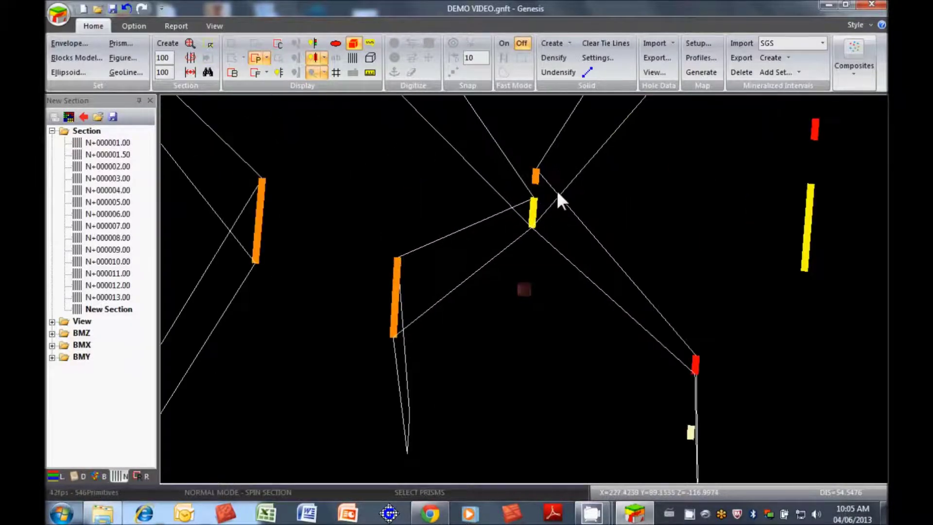
- Open the limits of Prism 6 for modification and delete its two vertices at the outer ends of the yellow intervals
left_click(565, 195)
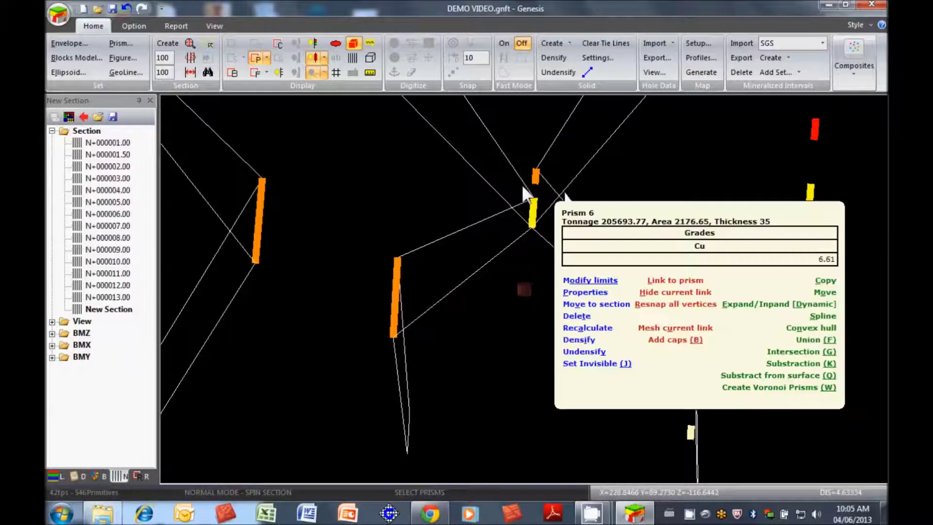
left_click(589, 280)
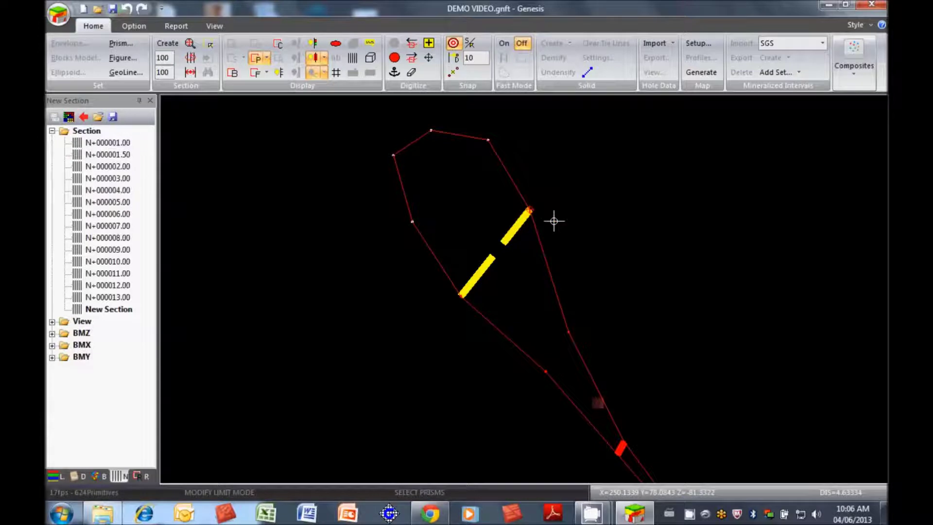
key("Delete")
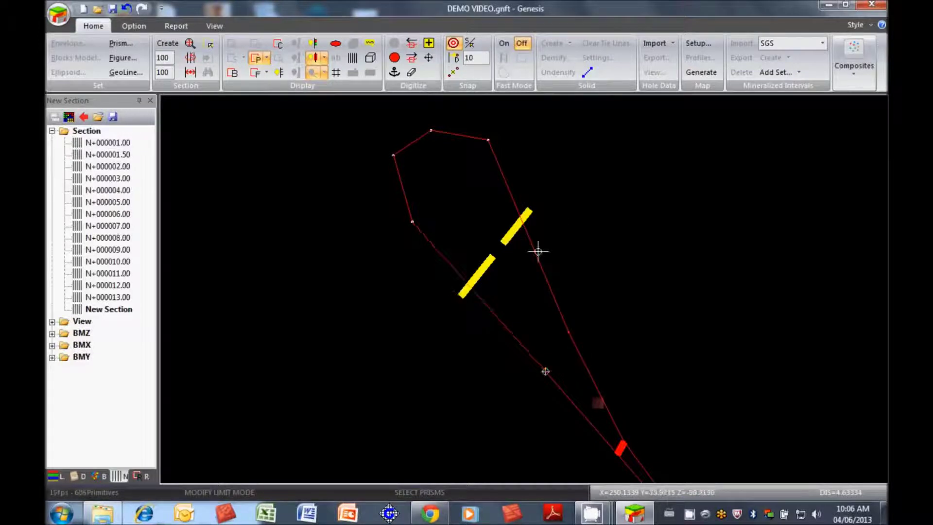
key("Escape")
- Reopen the limits of Prism 6 and snap its two off-section side vertices to the outer ends of the yellow intervals
middle_click_drag(504, 263, 521, 343)
scroll(527, 225, "up", 4)
scroll(520, 342, "up", 3)
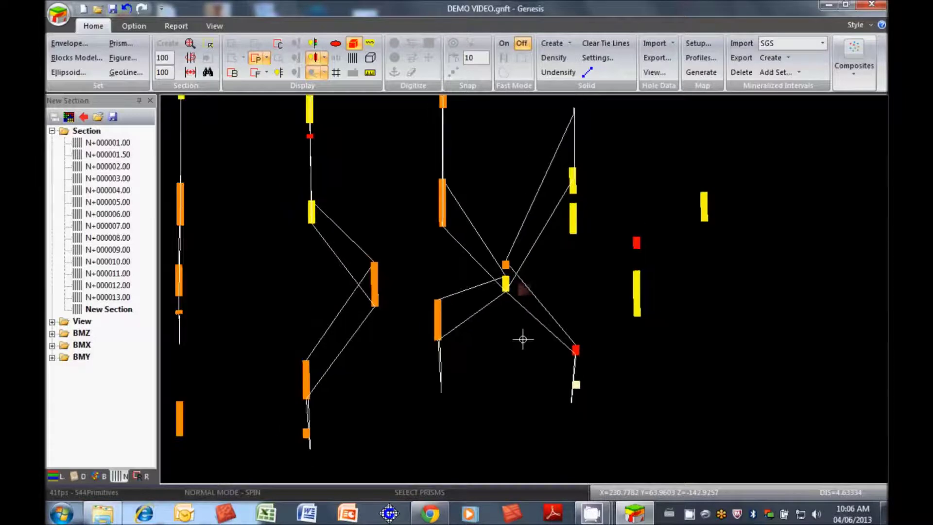
left_click_drag(523, 339, 520, 306)
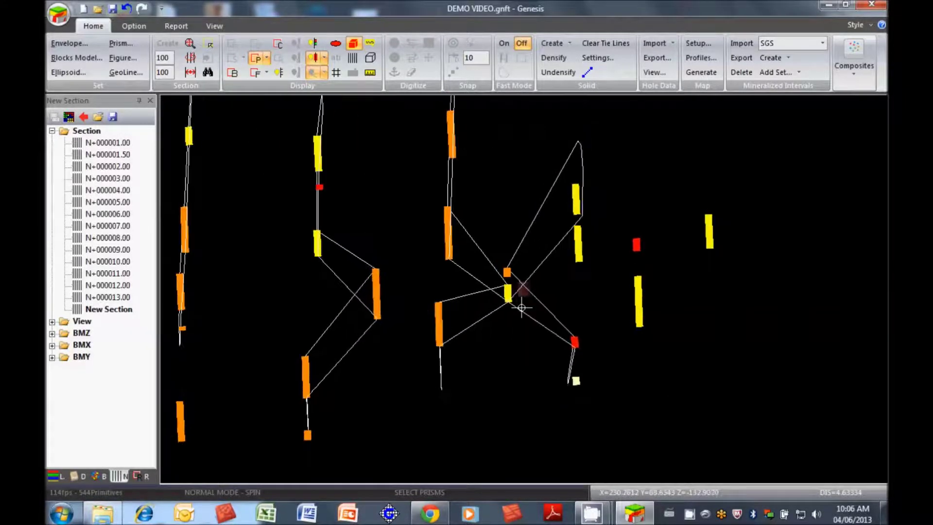
right_click(521, 286)
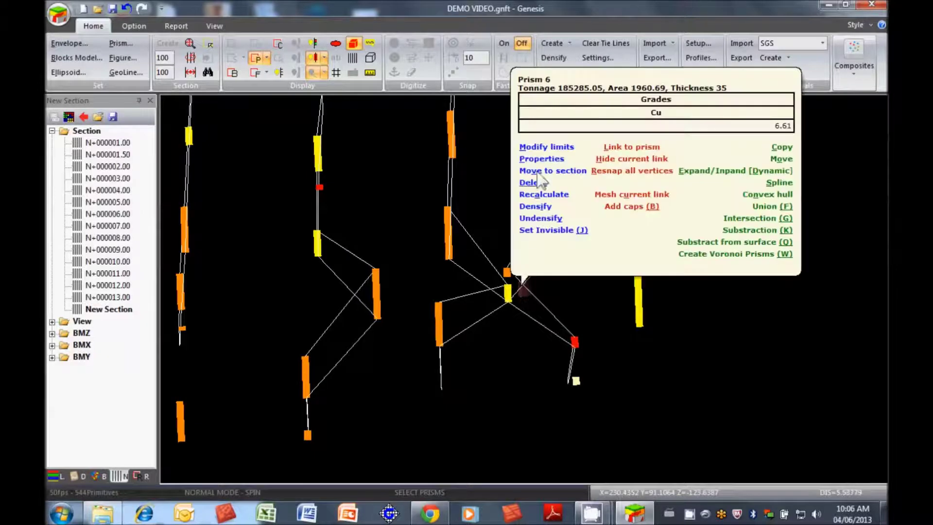
left_click(538, 146)
left_click_drag(588, 302, 562, 268)
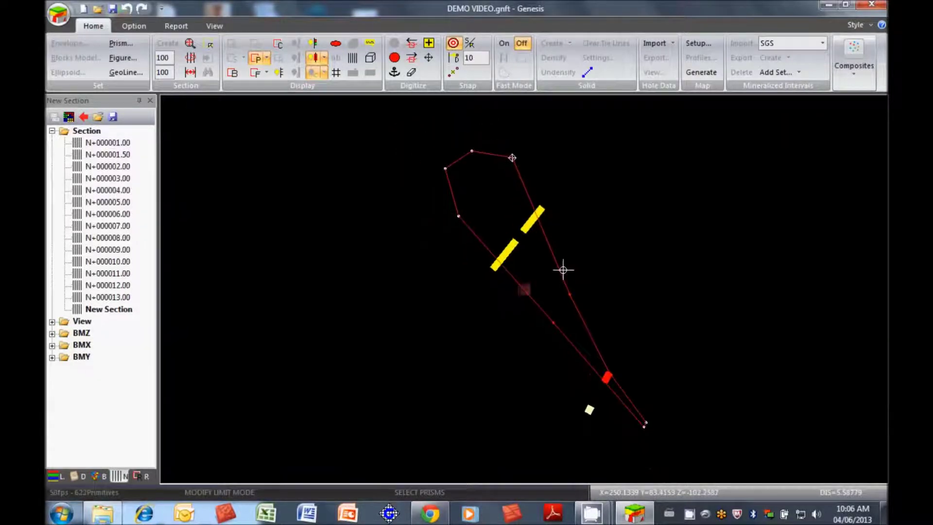
left_click(560, 275)
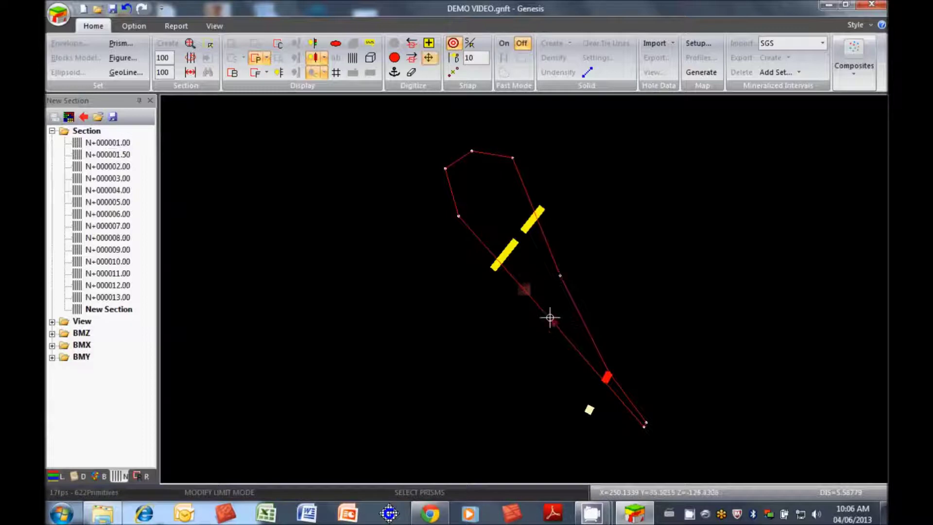
left_click(489, 267)
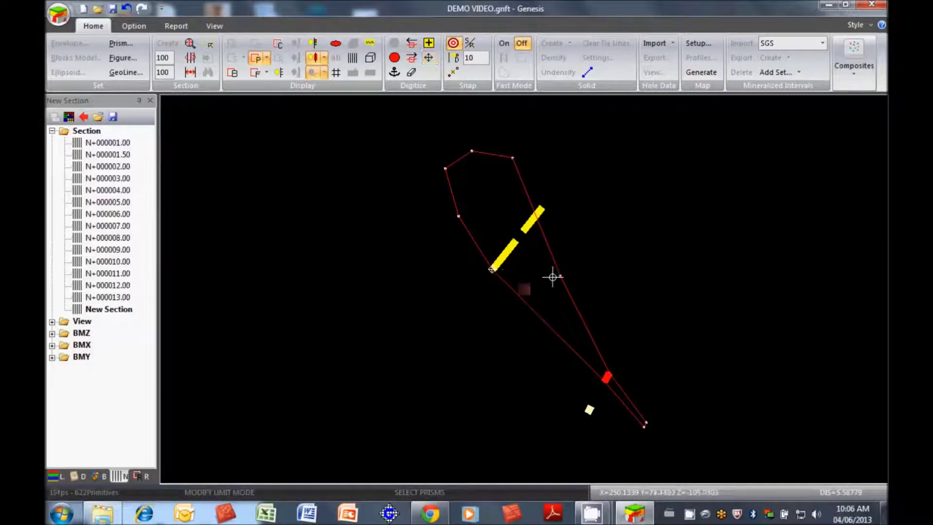
left_click_drag(558, 274, 542, 208)
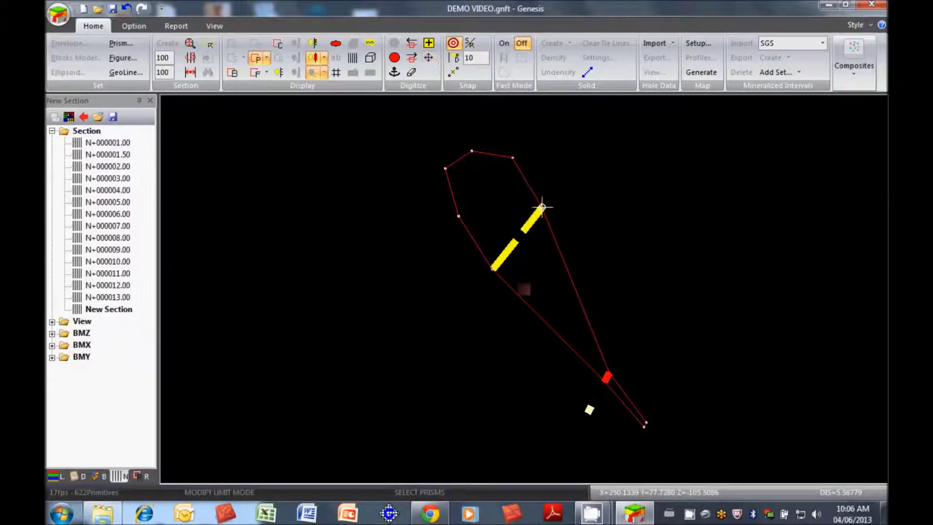
key("Escape")
- Turn fast mode on and start fast property editing from Prism 4
scroll(548, 277, "up", 5)
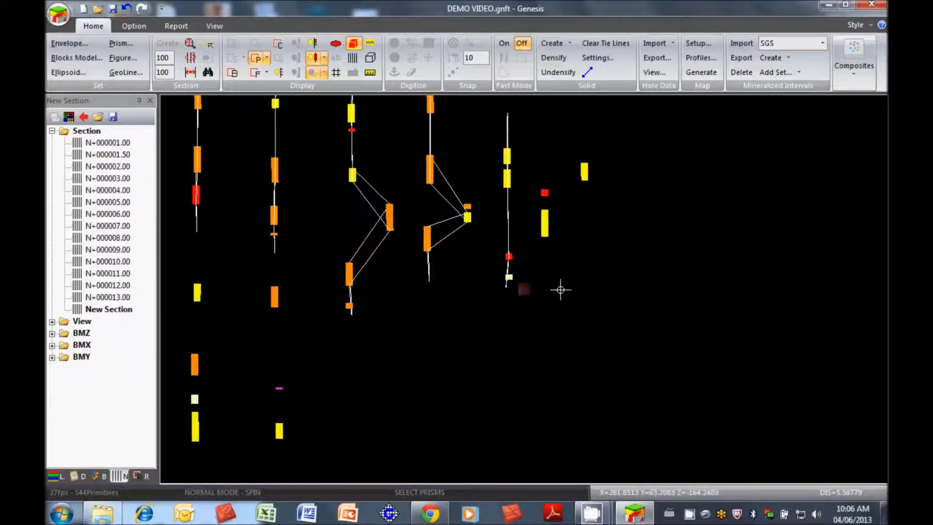
scroll(560, 290, "down", 4)
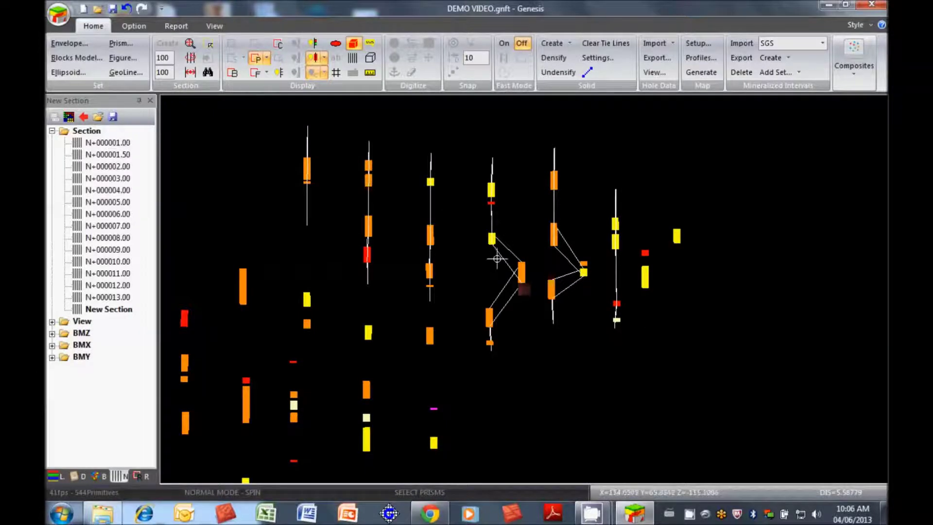
scroll(323, 157, "down", 2)
left_click(317, 156)
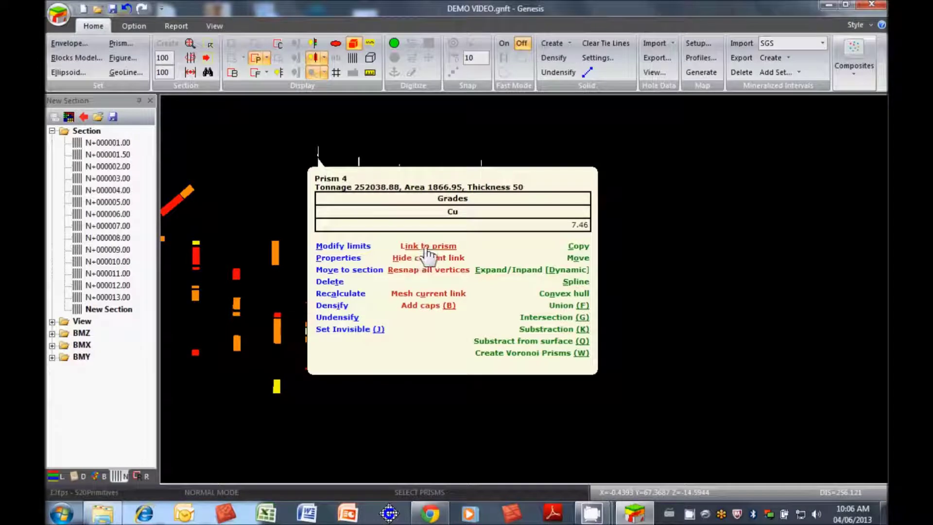
left_click(502, 46)
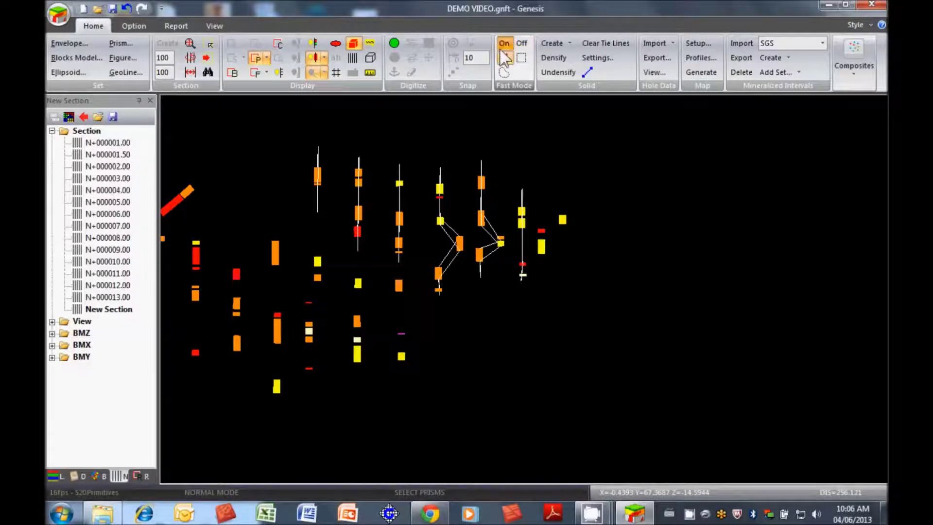
left_click(318, 156)
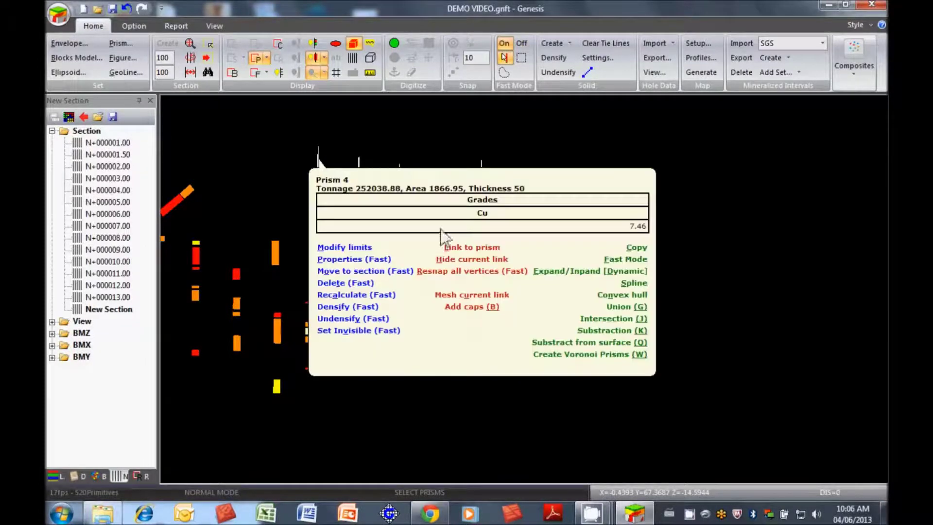
left_click(356, 271)
- Select all six digitized prisms and open their shared properties
mouse_move(350, 198)
left_mouse_down()
mouse_move(416, 216)
mouse_move(552, 231)
left_mouse_up()
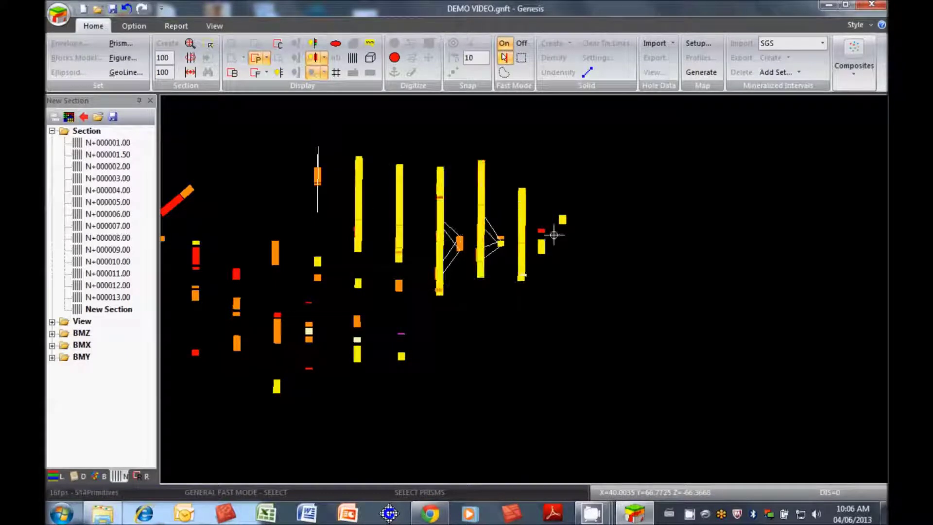
left_click(316, 162)
left_click(318, 181)
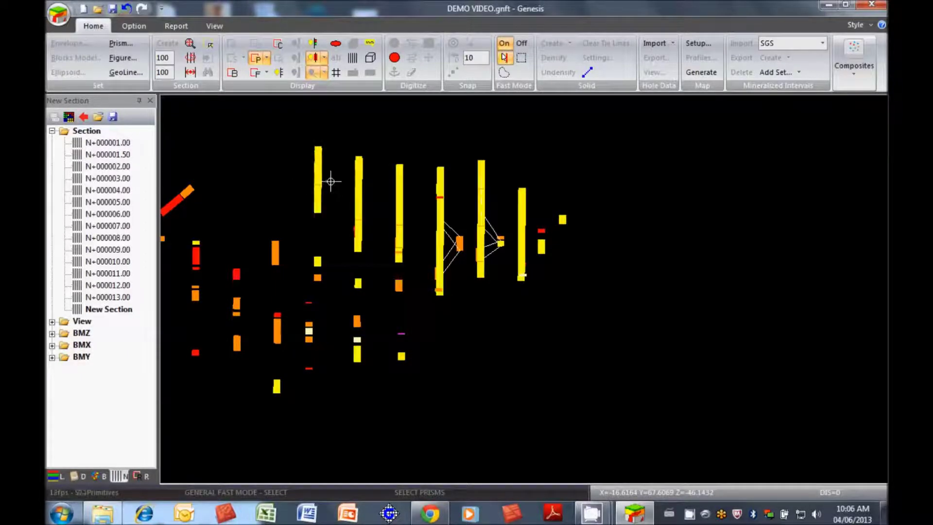
left_click(365, 210)
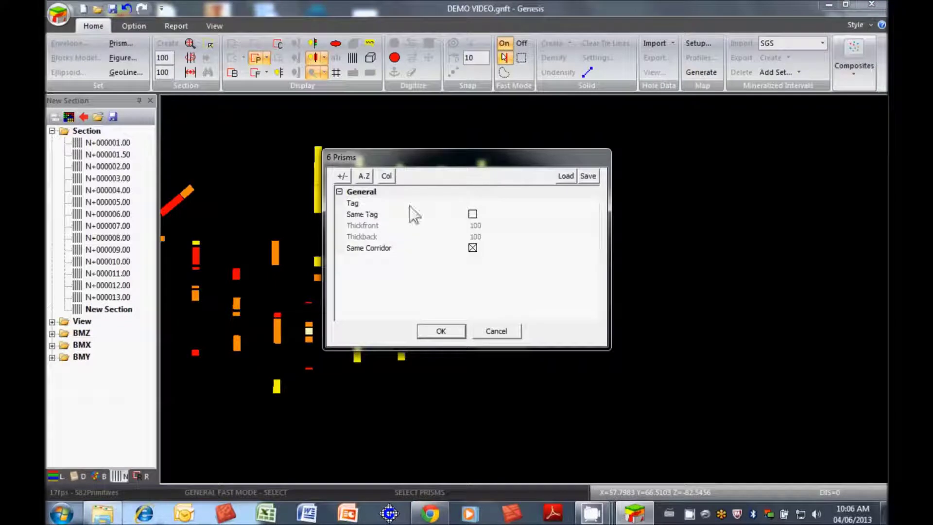
- Tag the six selected prisms as SGS, and from Prism 4 link all prisms carrying that tag
left_click(485, 203)
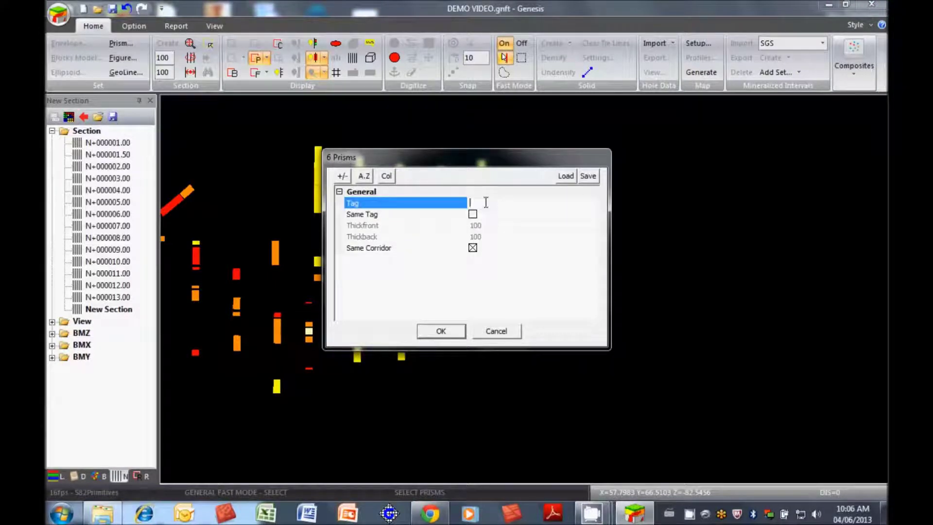
left_click(439, 330)
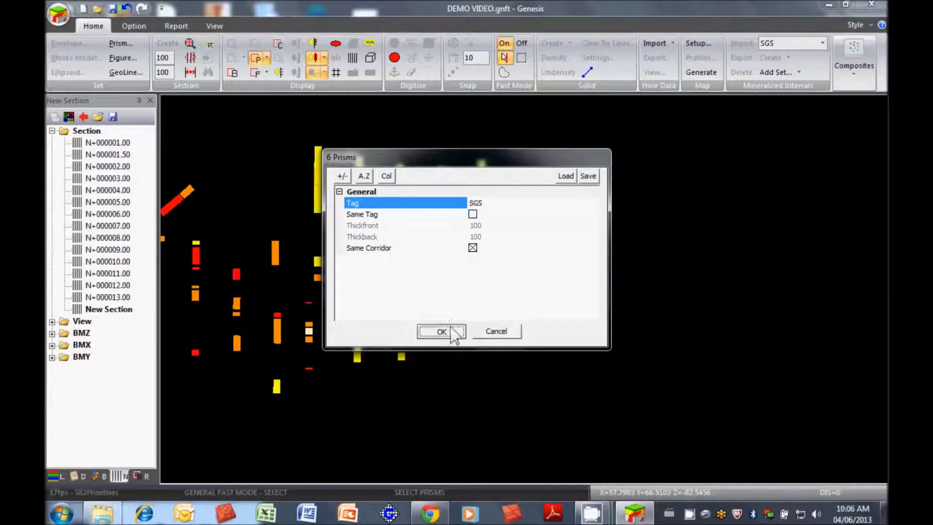
scroll(508, 222, "up", 2)
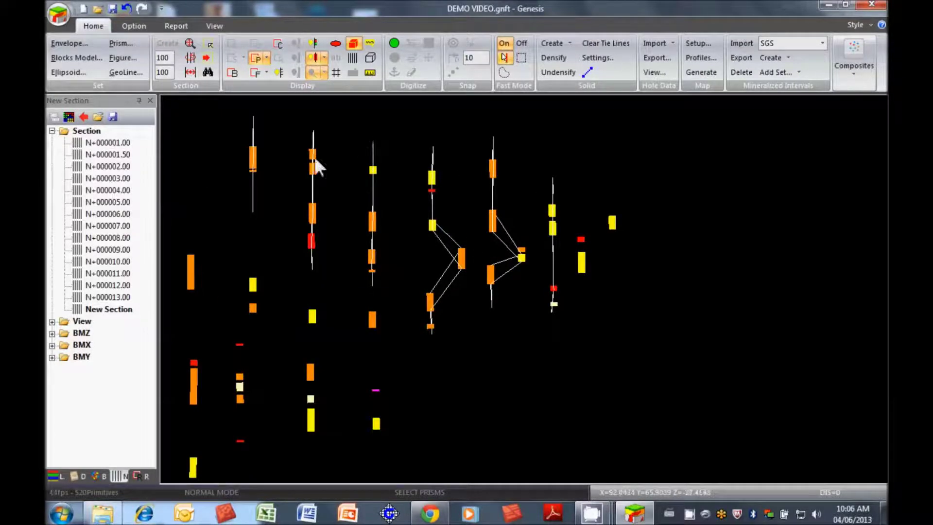
left_click(253, 187)
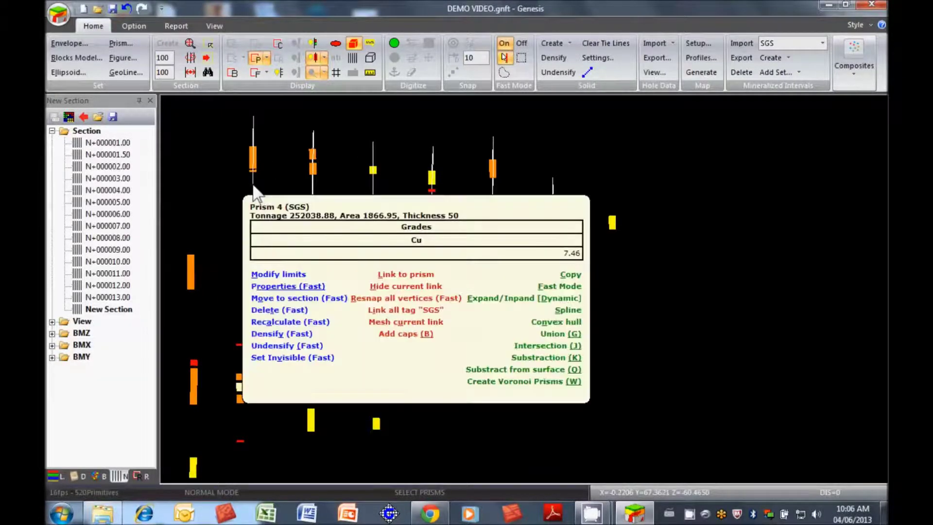
left_click(418, 317)
left_click(436, 279)
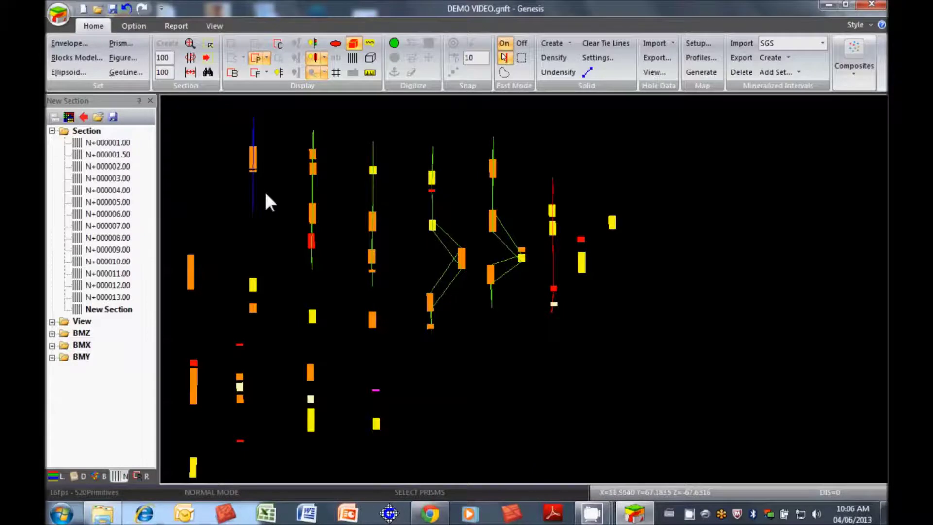
- Add caps to the linked prisms, using a 25 m distance and 5 m reduction at both front and back
middle_click_drag(428, 240, 488, 282)
scroll(510, 265, "up", 2)
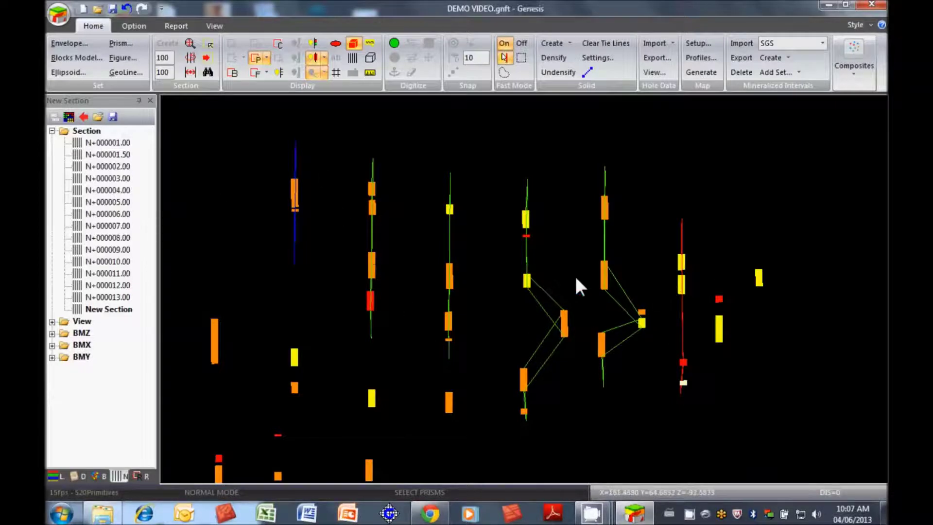
middle_click_drag(576, 278, 531, 287)
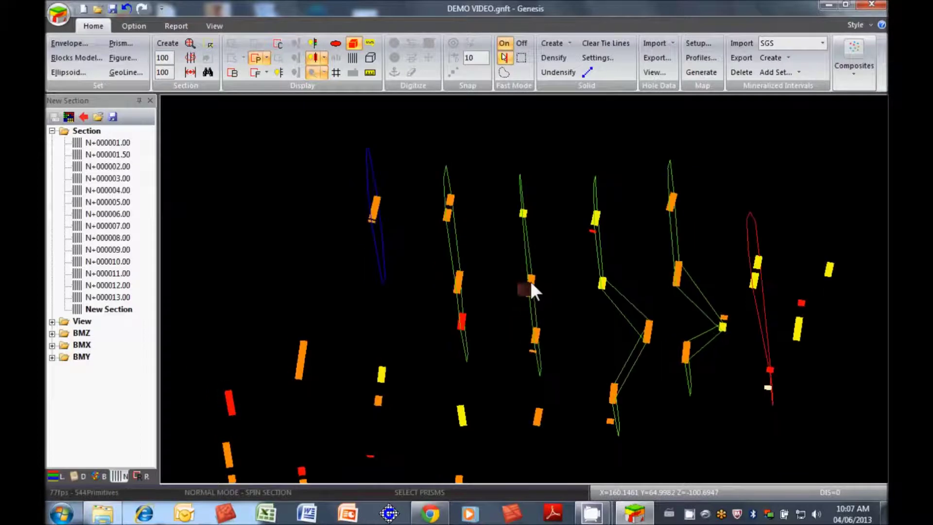
left_click(375, 243)
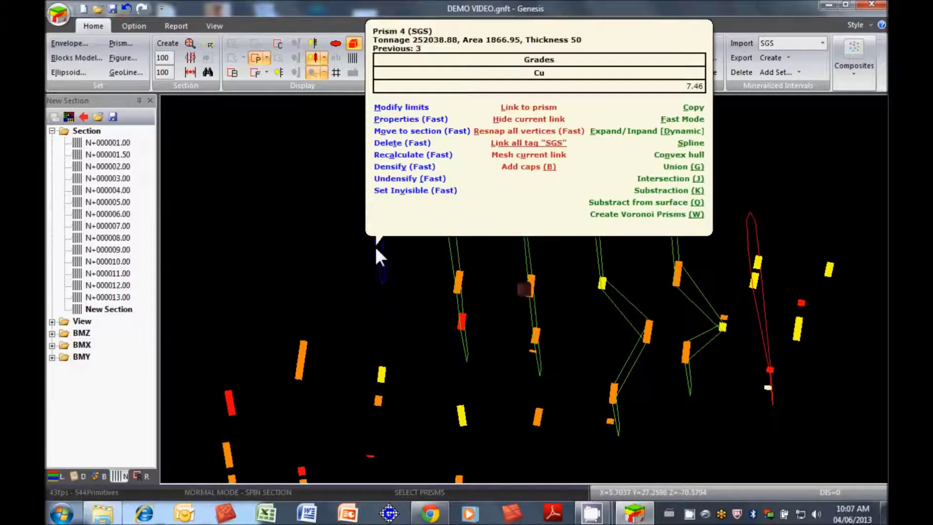
left_click(529, 166)
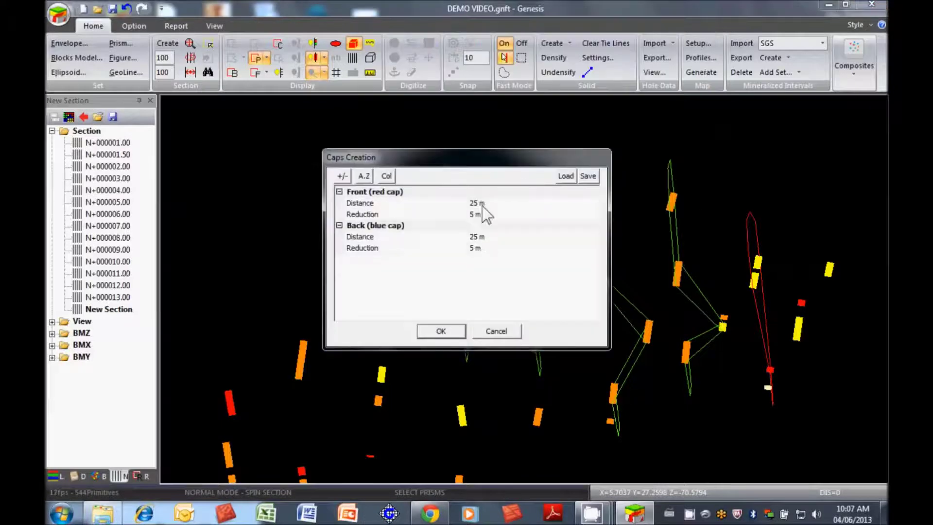
left_click(440, 331)
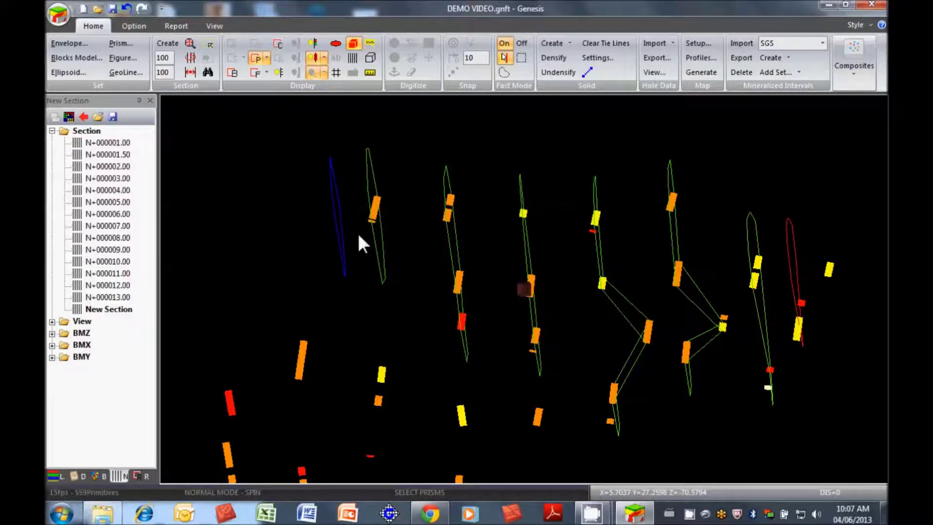
- Mesh the current link of SGS prisms from Prism 3, accepting deletion of the current tie lines
left_click_drag(682, 272, 451, 197)
left_click_drag(596, 276, 525, 221)
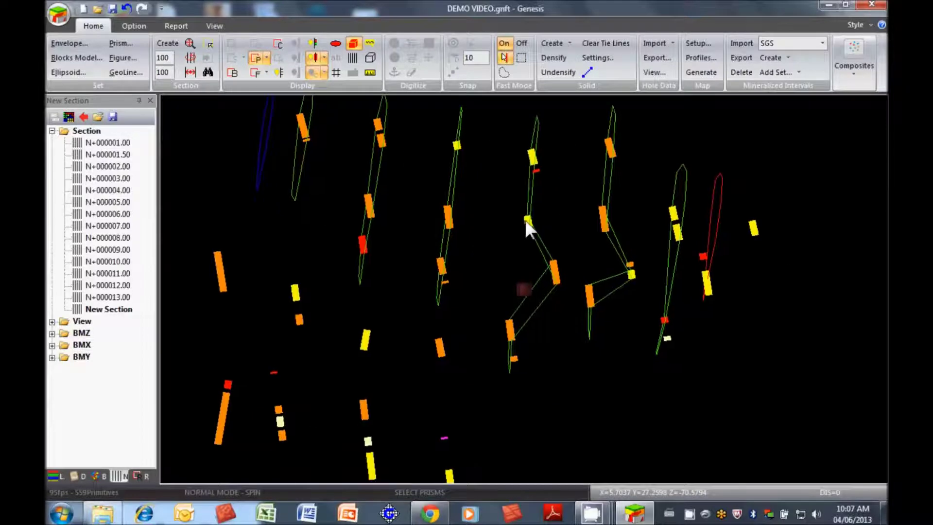
left_click_drag(581, 266, 389, 229)
left_click(378, 236)
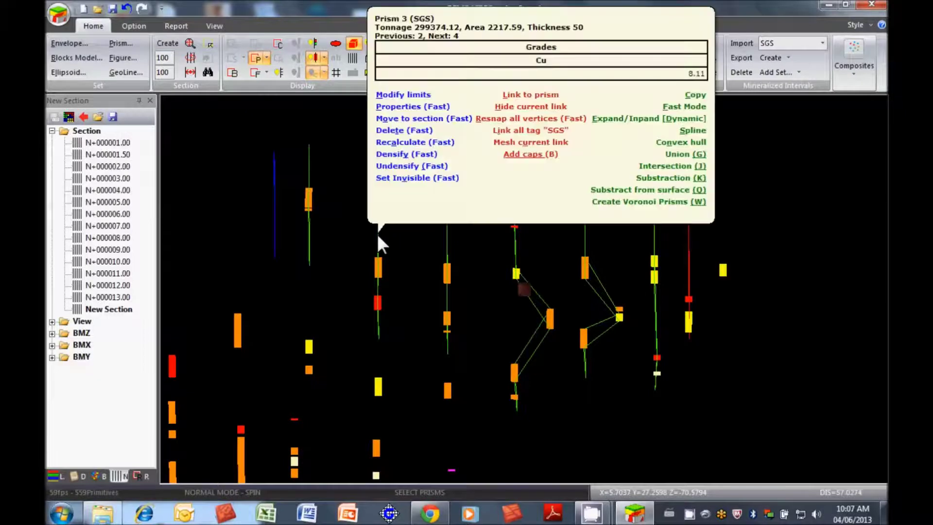
left_click(532, 144)
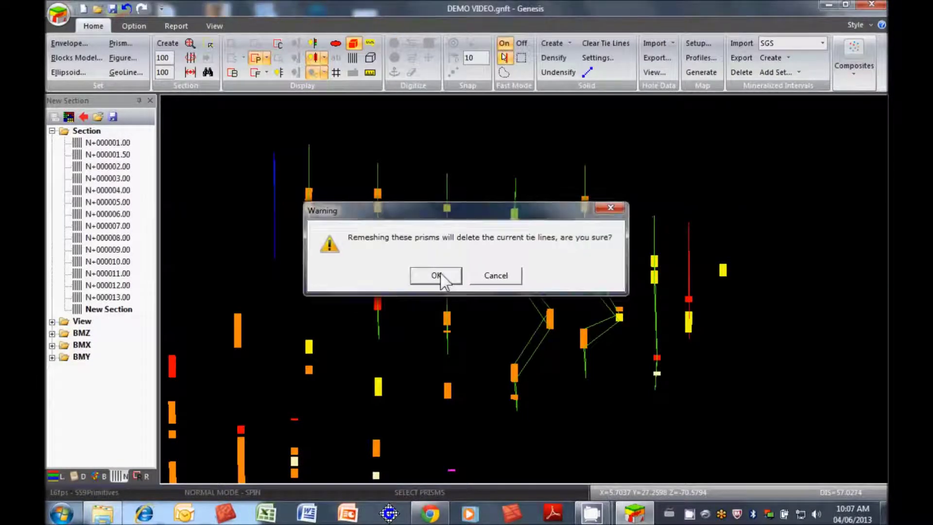
left_click(440, 275)
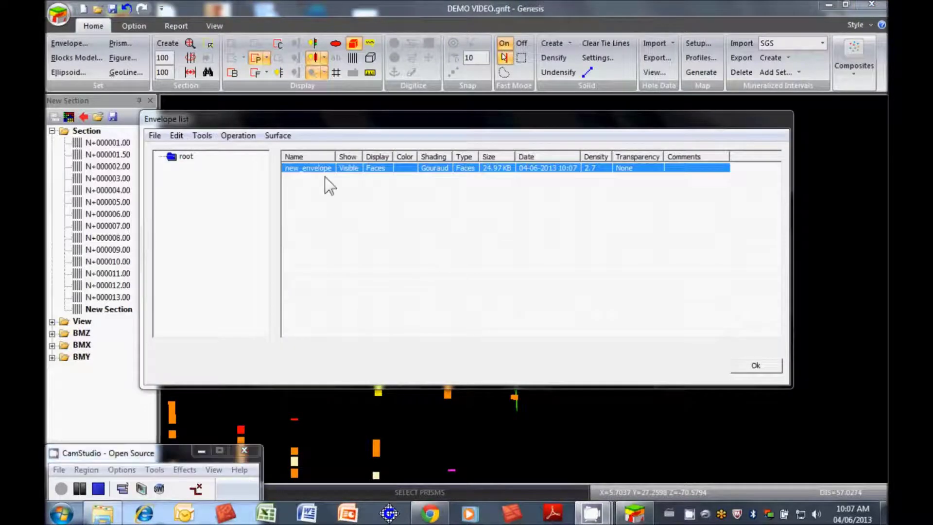
- Rename the newly meshed envelope as SGS and close the envelope list
left_click(327, 170)
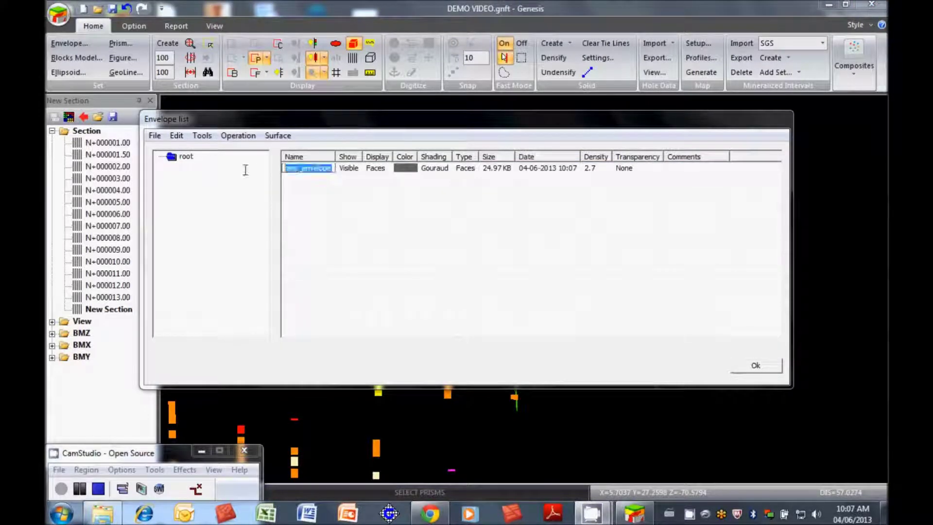
type("SGS")
key("Return")
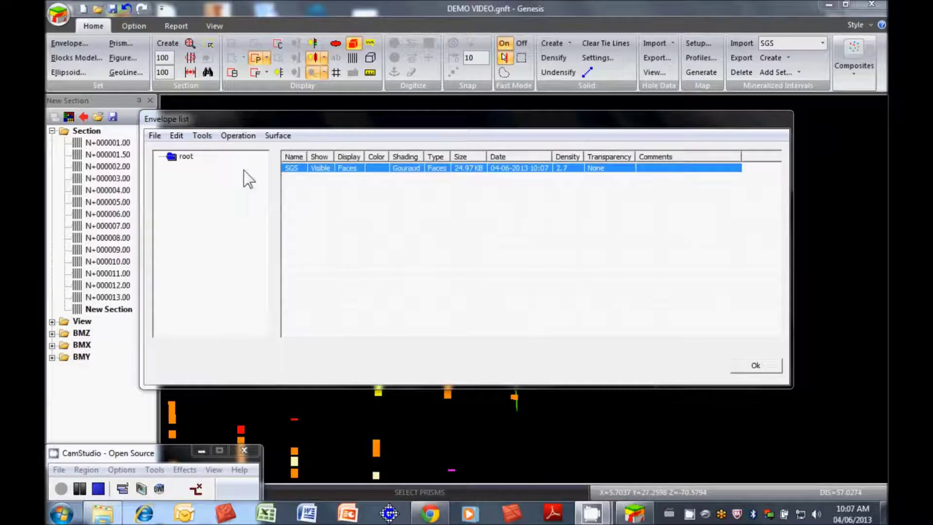
left_click(755, 364)
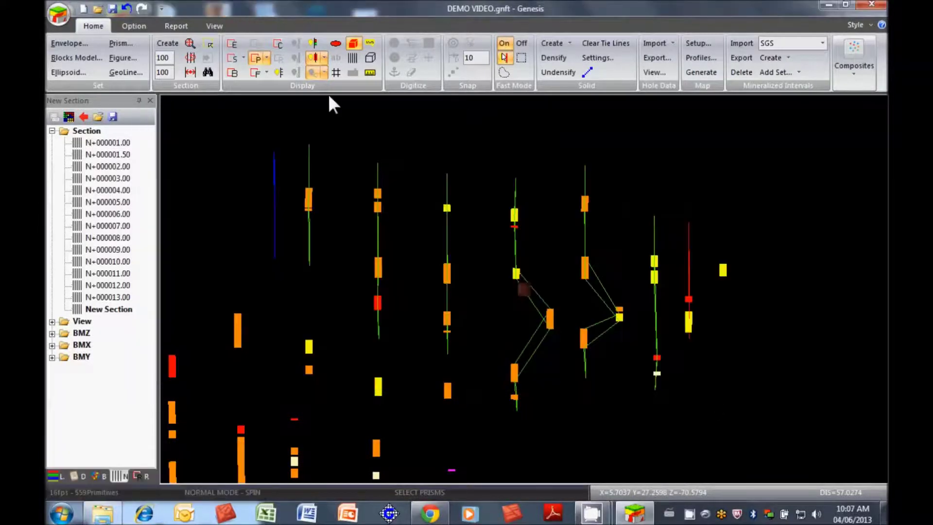
- Display the envelopes and inspect the SGS solid around the prisms
left_click(231, 44)
left_click_drag(444, 309, 647, 338)
scroll(644, 332, "up", 3)
left_click_drag(585, 329, 525, 311)
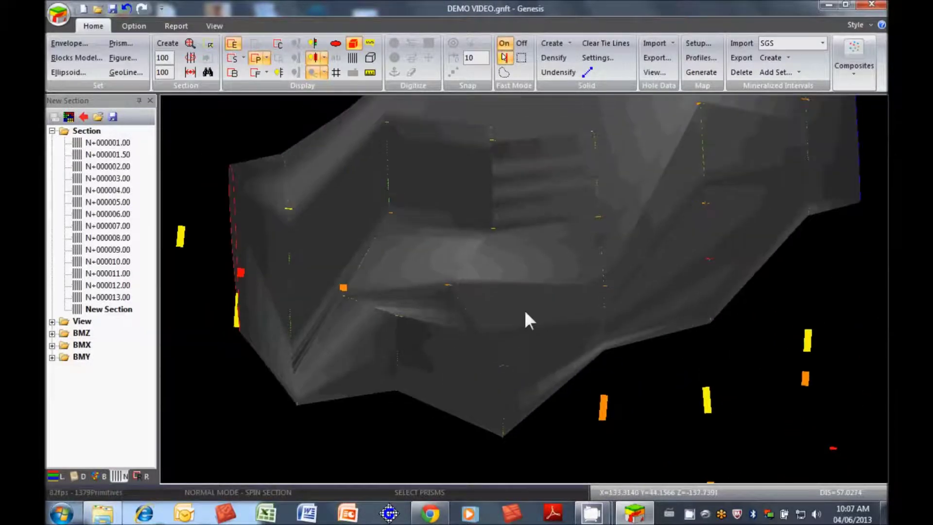
- Widen the color column in the envelope list and color the SGS envelope red
double_click(525, 297)
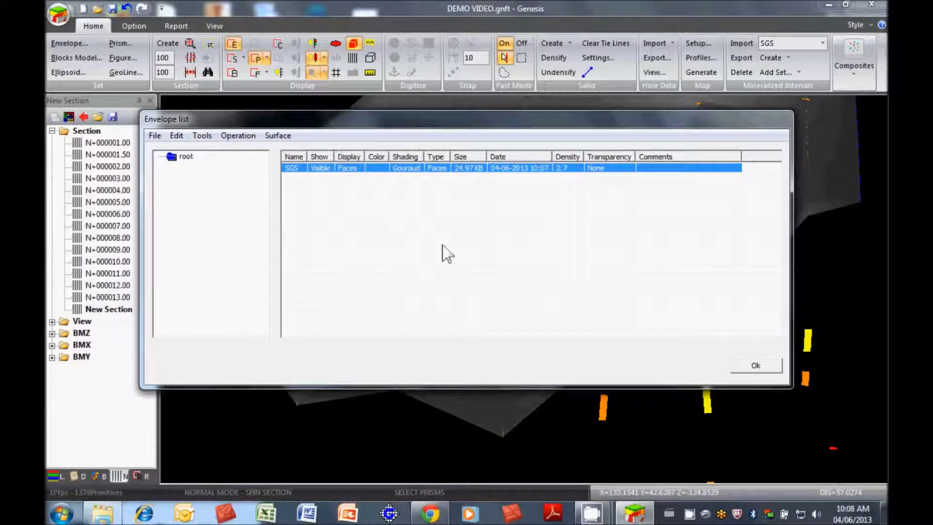
left_click(412, 159)
left_click(444, 158)
left_click_drag(392, 154, 389, 156)
left_click_drag(386, 154, 412, 156)
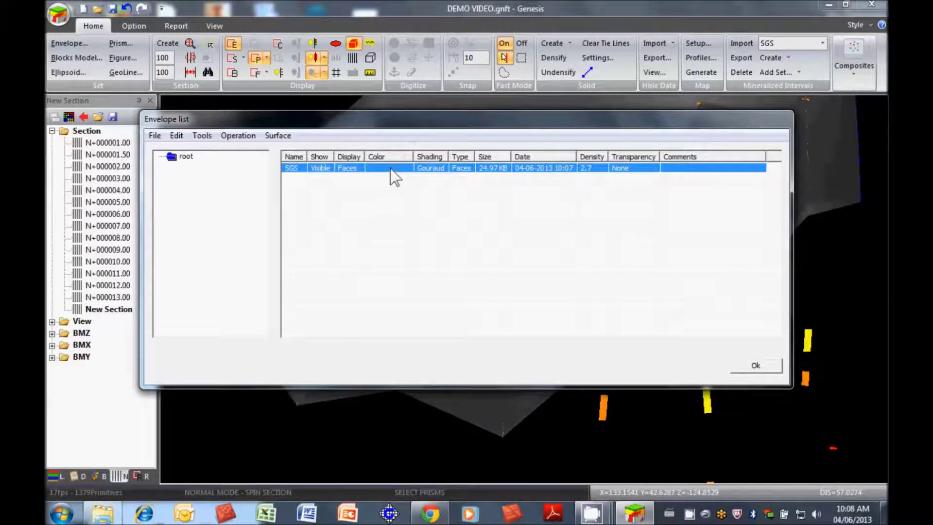
left_click(390, 169)
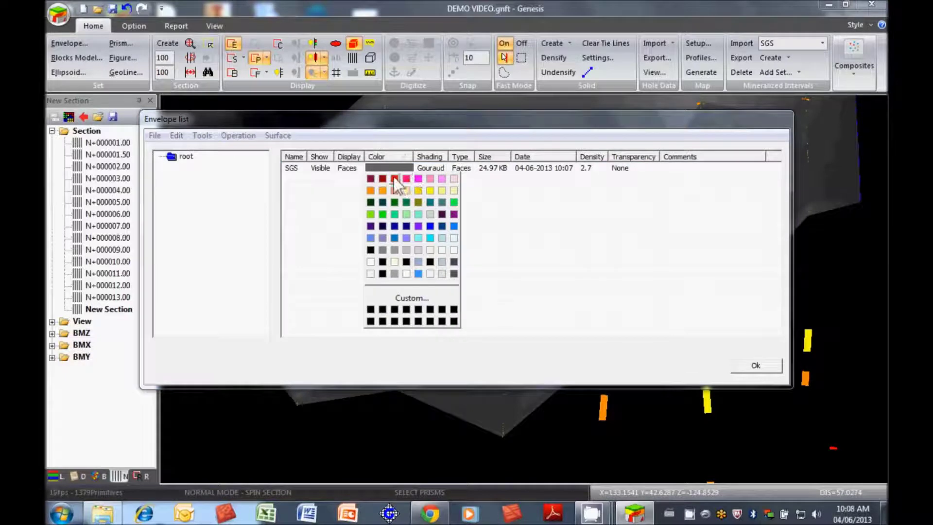
left_click(394, 178)
left_click(744, 369)
- Activate tie line editing on the red solid, examine the prism vertices available for tie lines, and leave the mode
middle_click_drag(634, 353, 615, 290)
scroll(601, 385, "down", 3)
left_click_drag(616, 291, 593, 289)
left_click(587, 72)
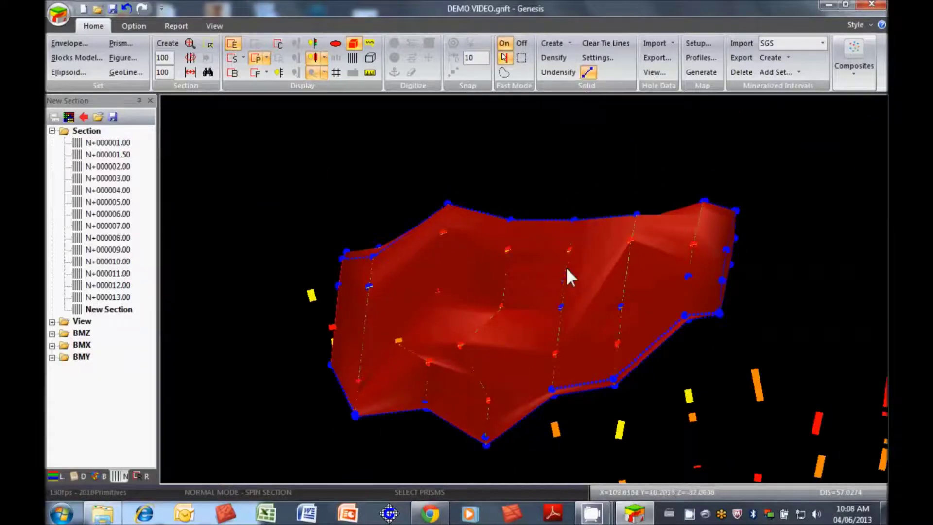
left_click_drag(579, 292, 533, 287)
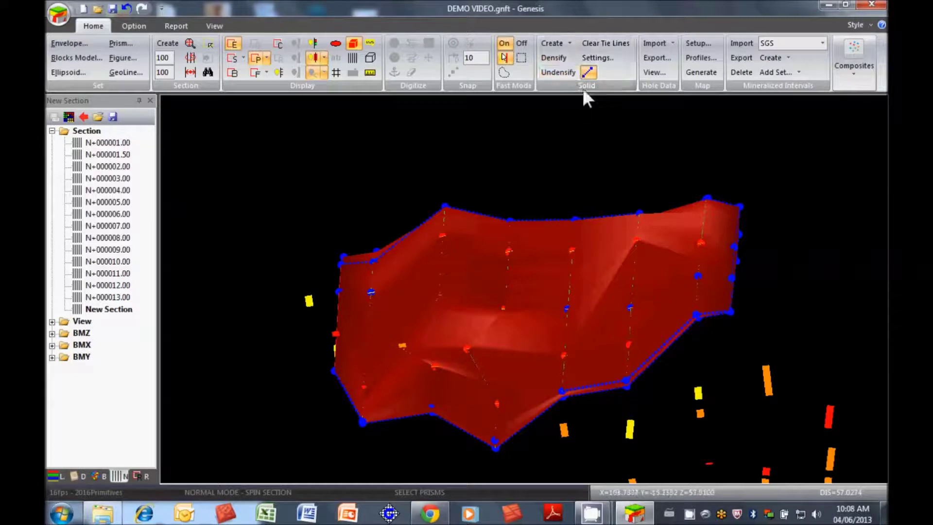
left_click_drag(588, 115, 582, 251)
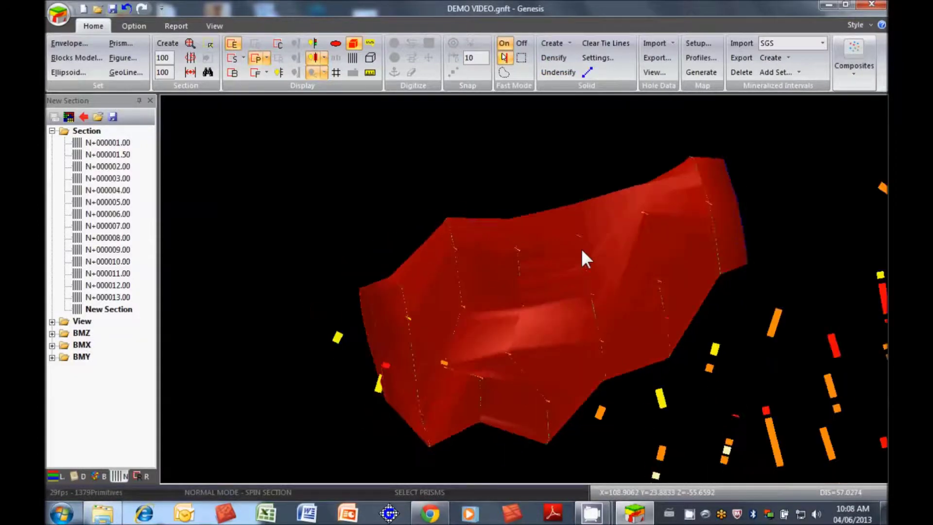
- Hide the envelope and display the original drill hole samples together with the linked prisms
left_click(232, 44)
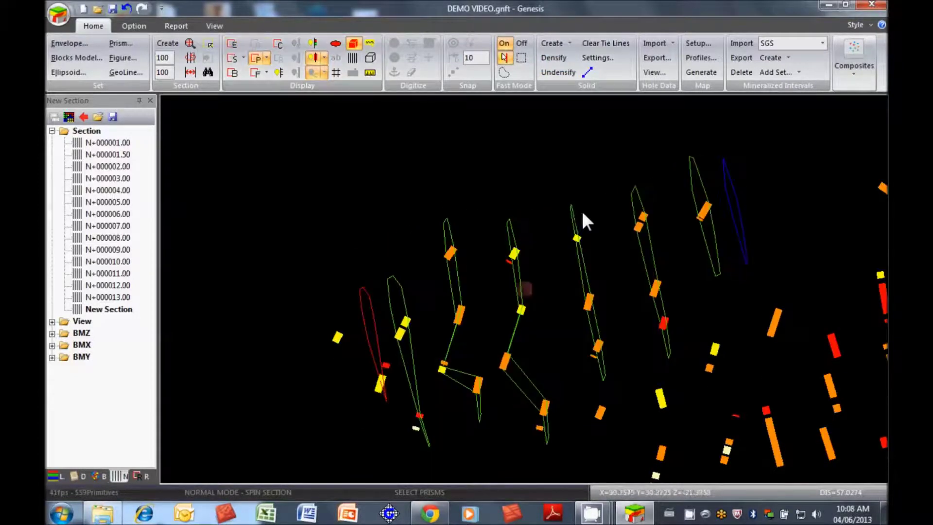
left_click_drag(583, 213, 550, 211)
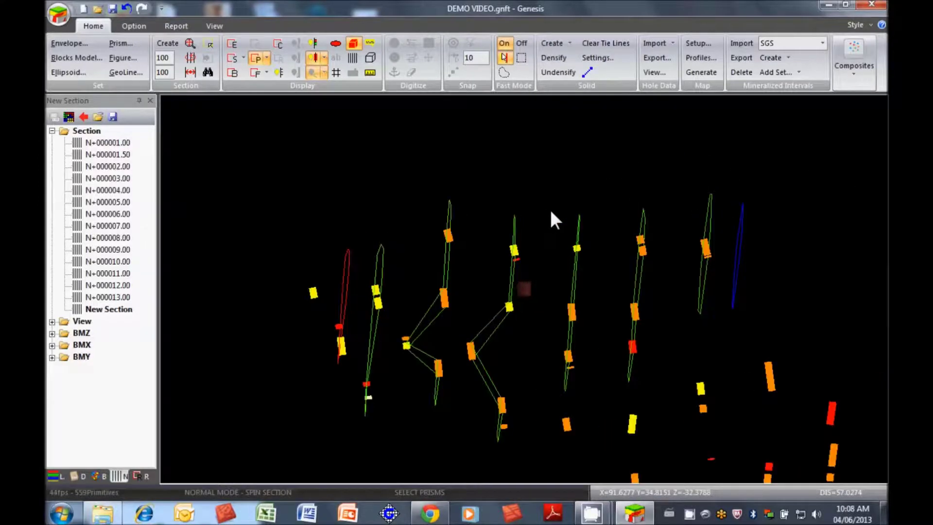
left_click(313, 43)
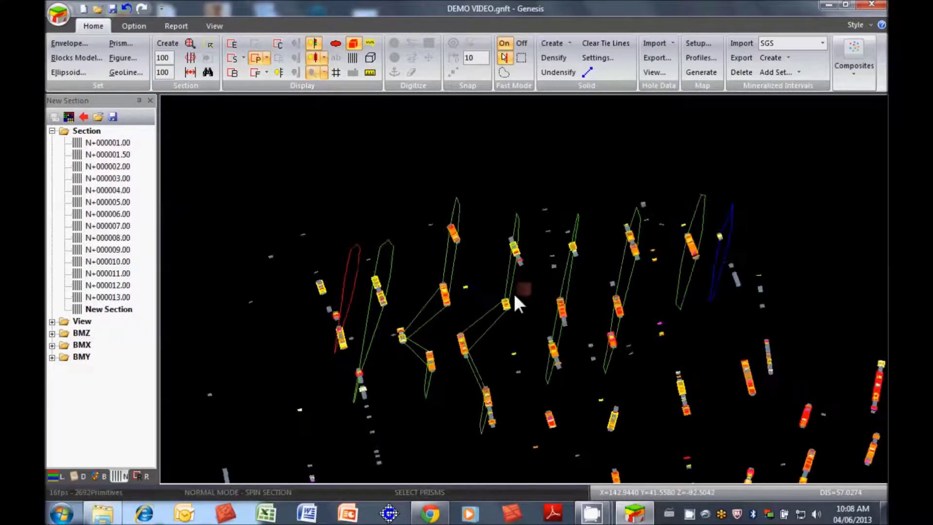
scroll(476, 301, "up", 3)
middle_click(423, 298)
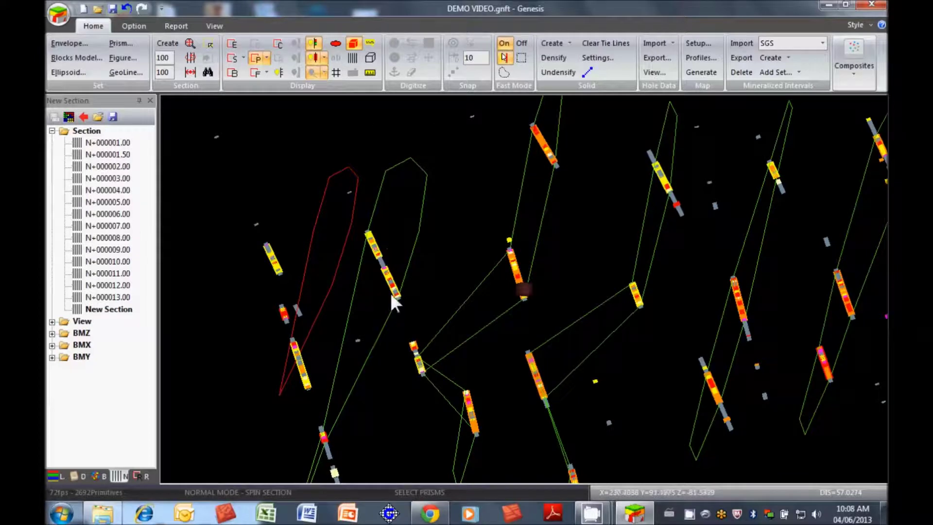
scroll(498, 292, "down", 4)
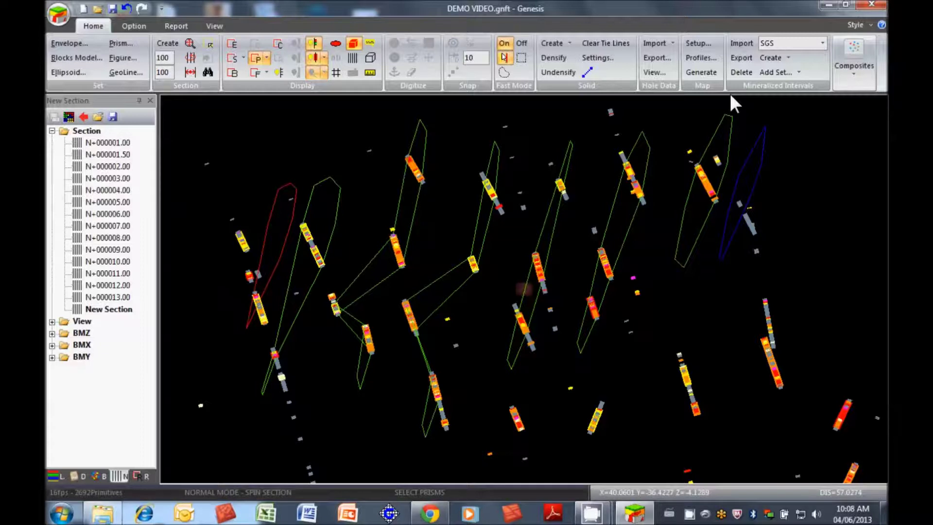
- Add a new composites set named SGS
left_click(848, 77)
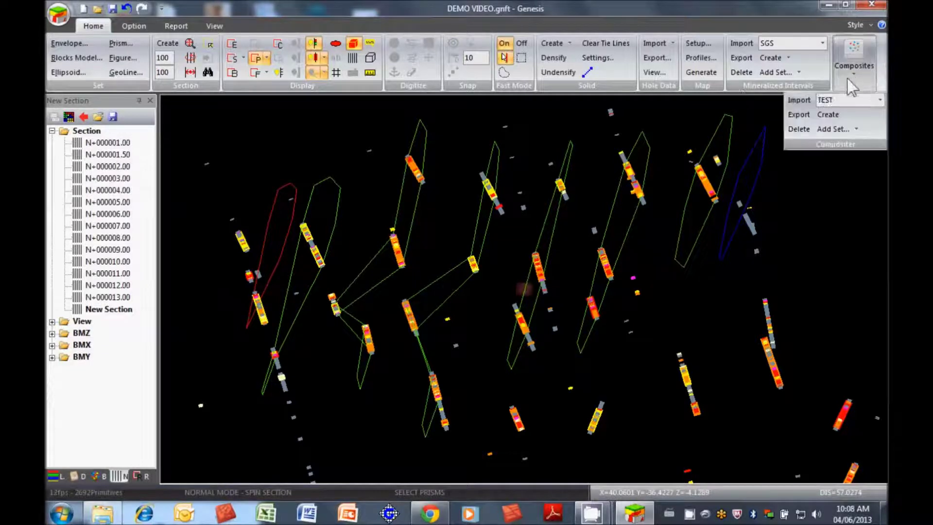
left_click(832, 129)
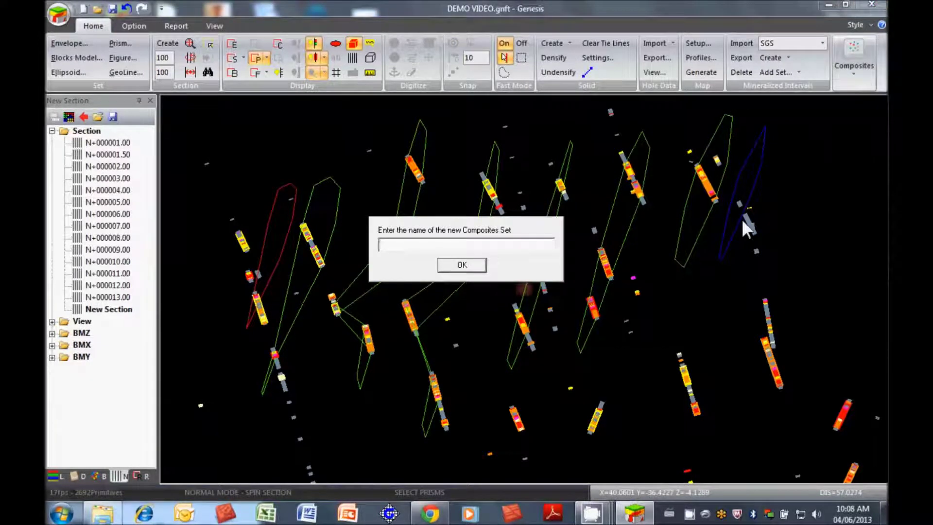
left_click(485, 270)
- Generate the SGS composites in Regular mode with an interval length of 2 and a minimum interval length of 0.5
left_click(855, 74)
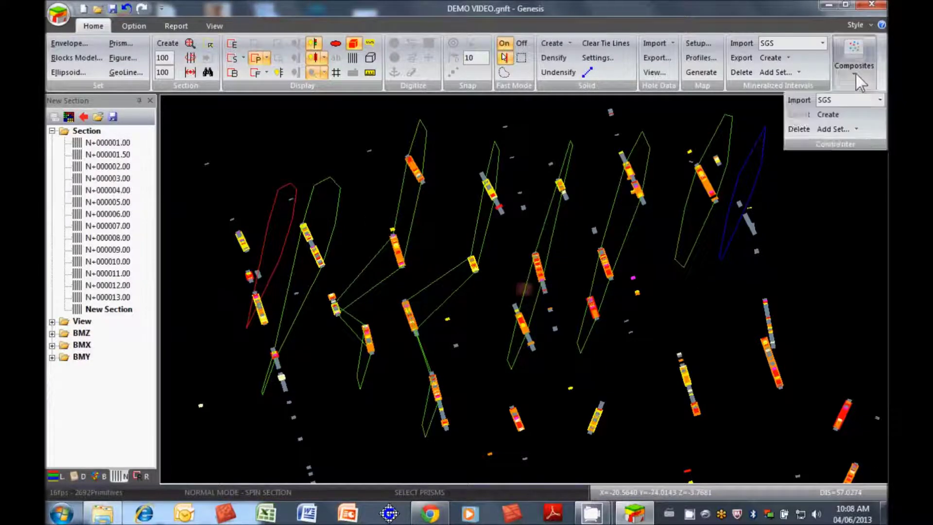
left_click(834, 115)
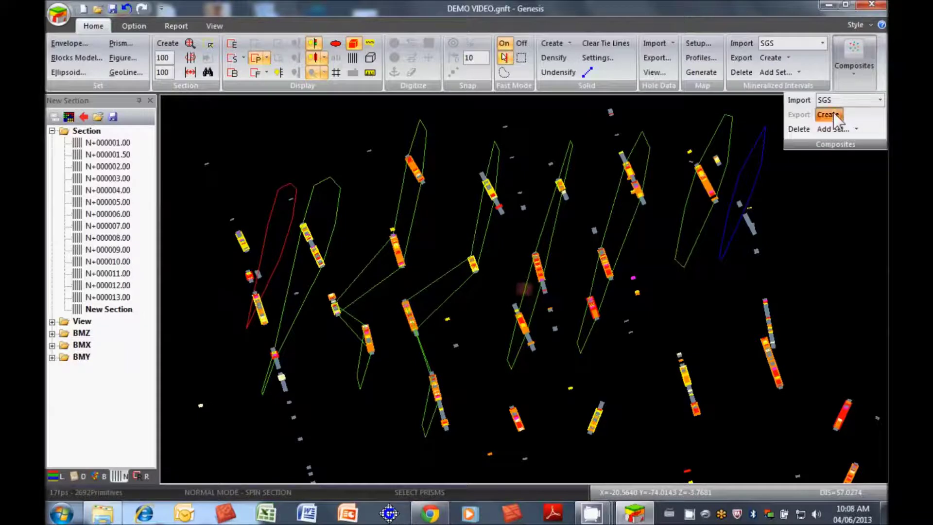
left_click(500, 204)
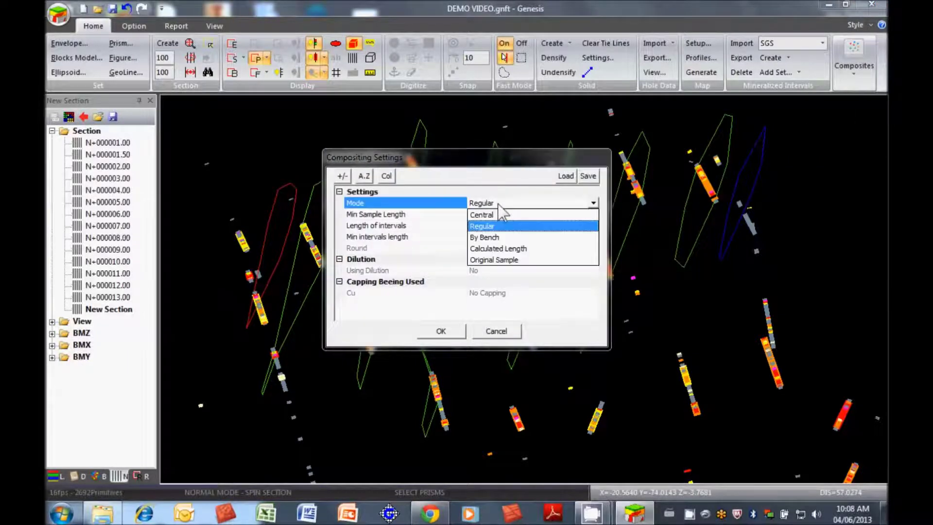
left_click(505, 202)
left_click(505, 202)
left_click(491, 177)
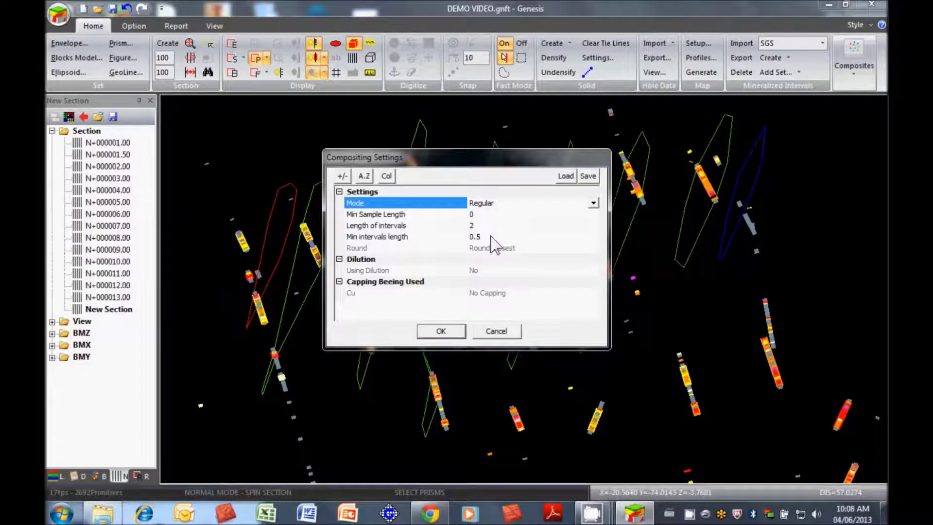
left_click(441, 332)
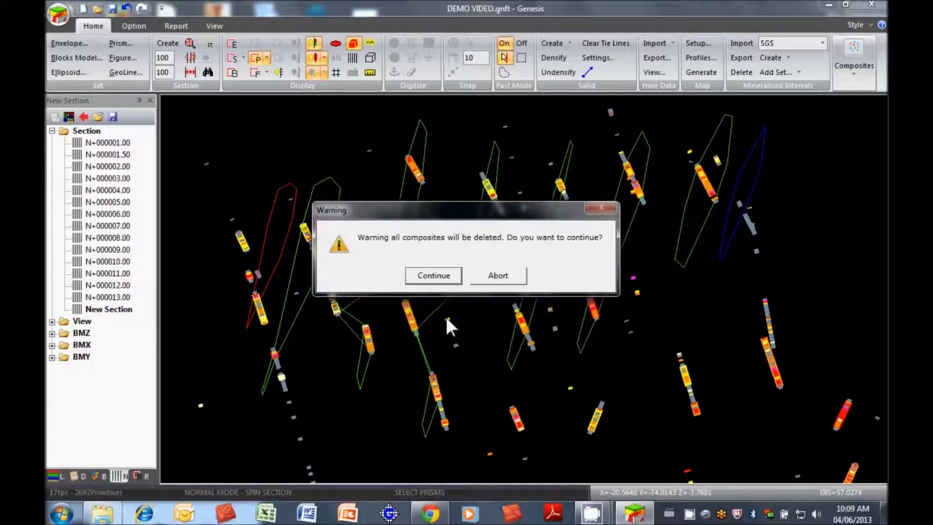
left_click(448, 277)
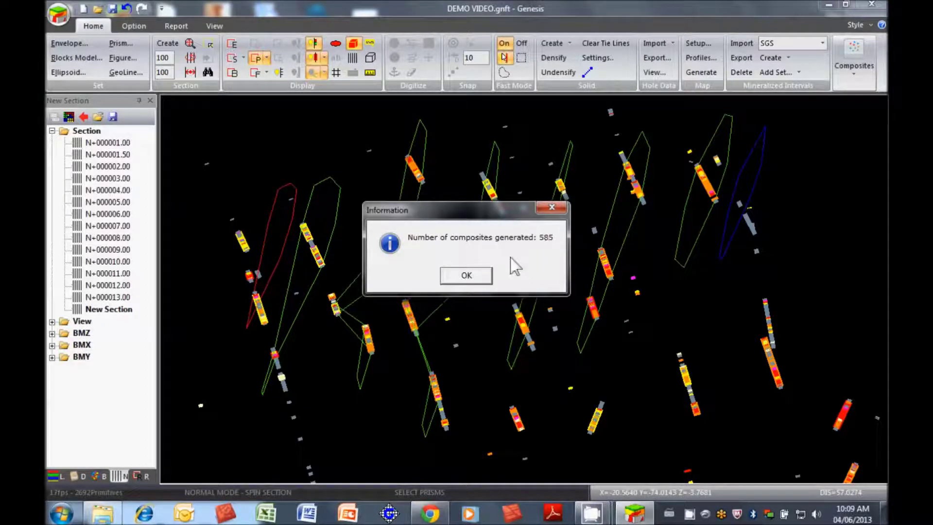
left_click(480, 276)
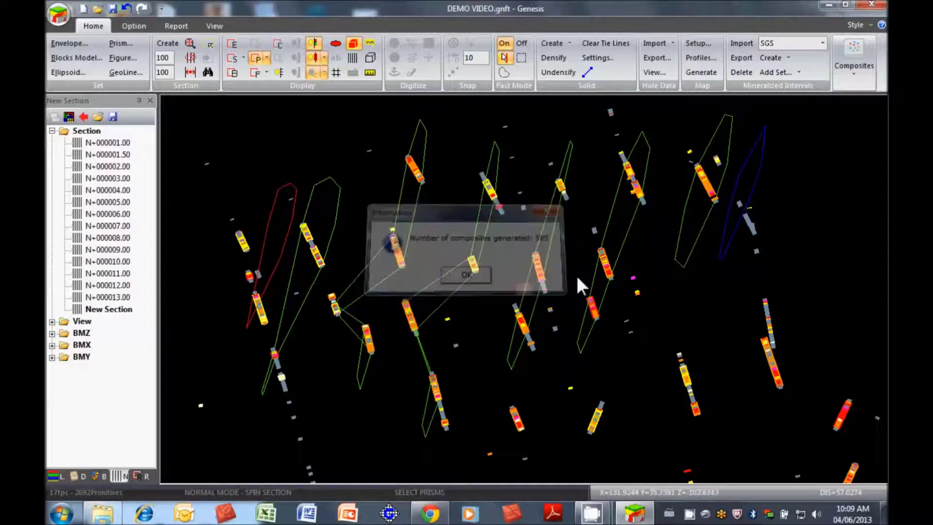
- Hide the original drill hole samples and display the composites together with the mineralized intervals
left_click(314, 43)
left_click(316, 58)
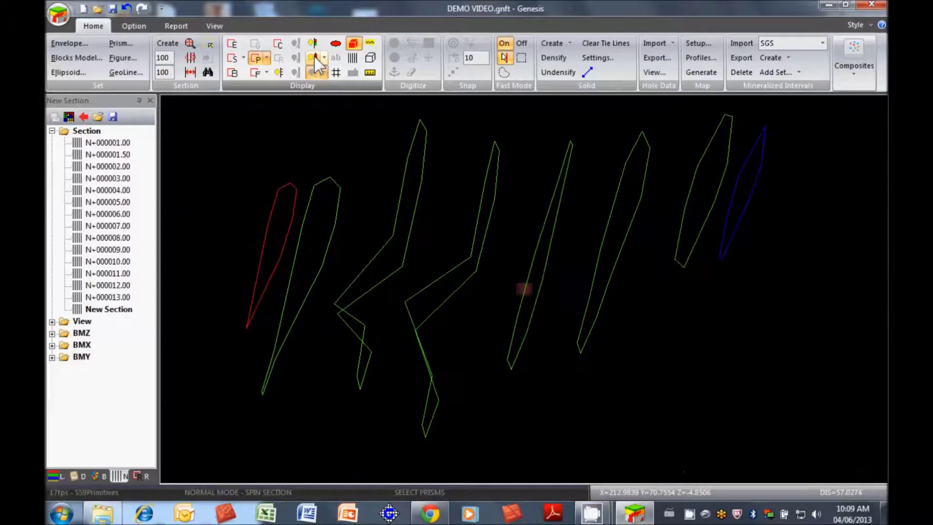
left_click(316, 59)
left_click(277, 45)
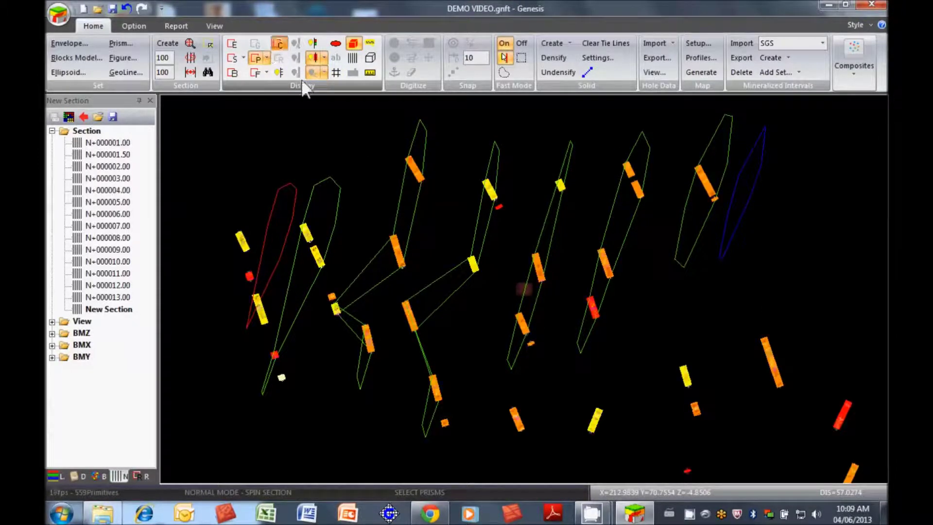
- Hide the mineralized intervals, examine the composites for gaps along the drill holes, and redisplay the intervals
left_click(316, 59)
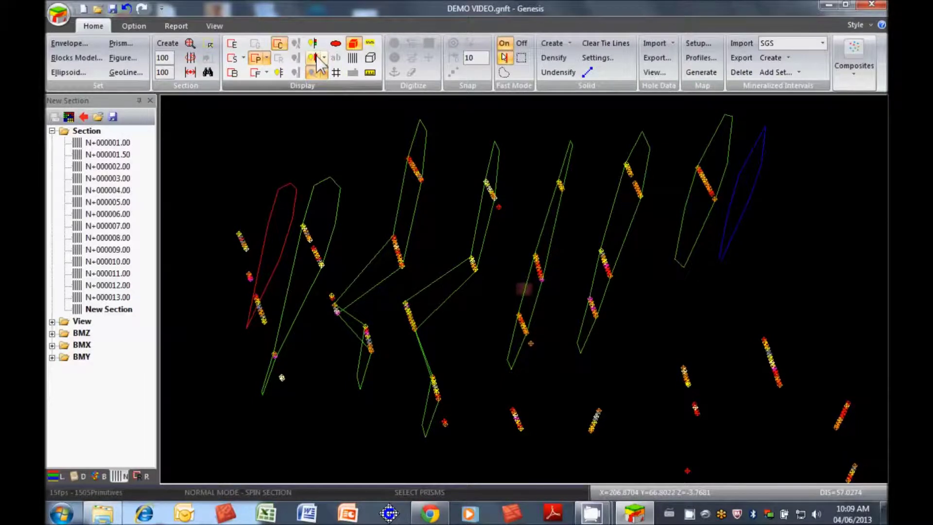
left_click(316, 57)
left_click(316, 57)
left_click(316, 56)
left_click(316, 56)
scroll(426, 245, "up", 5)
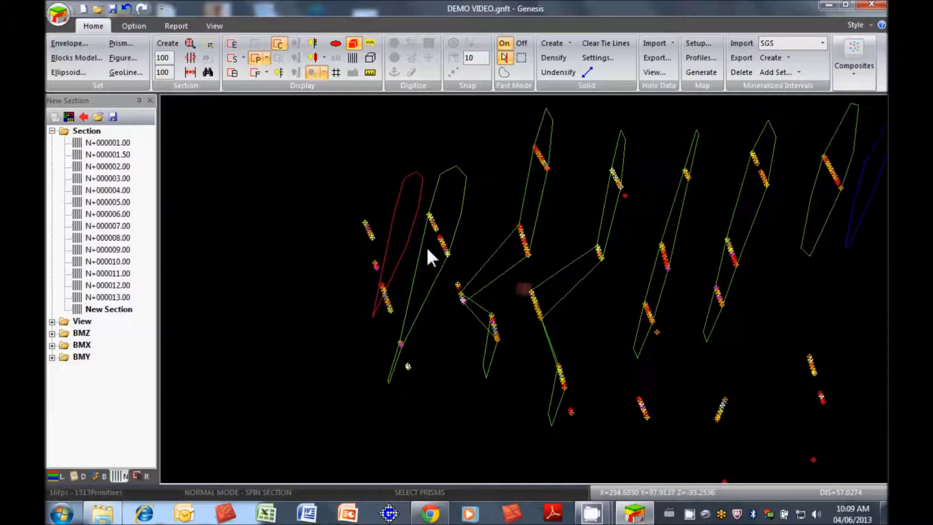
middle_click_drag(457, 209, 495, 230)
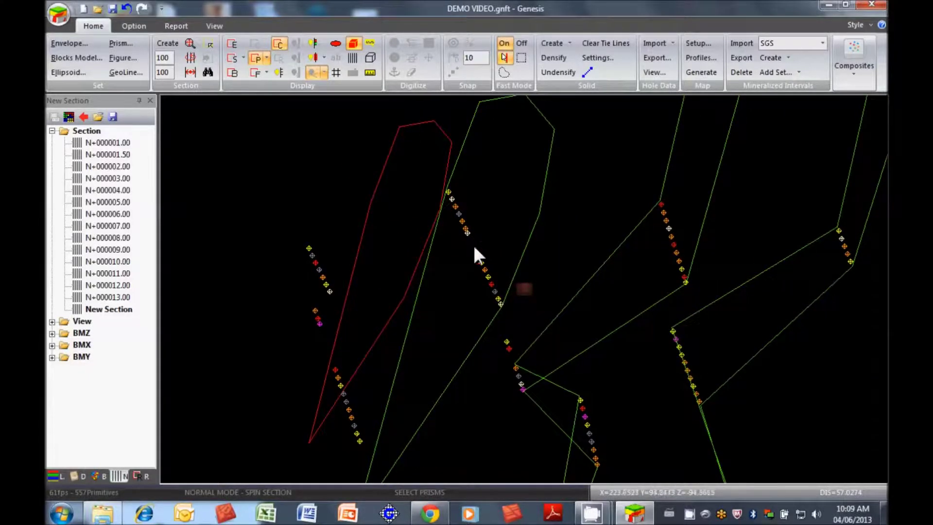
left_click_drag(510, 268, 474, 243)
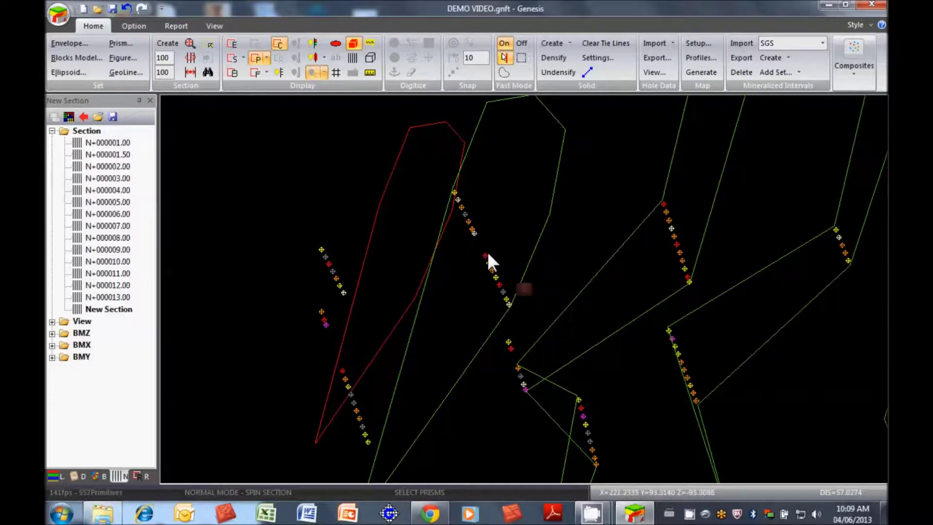
left_click(313, 58)
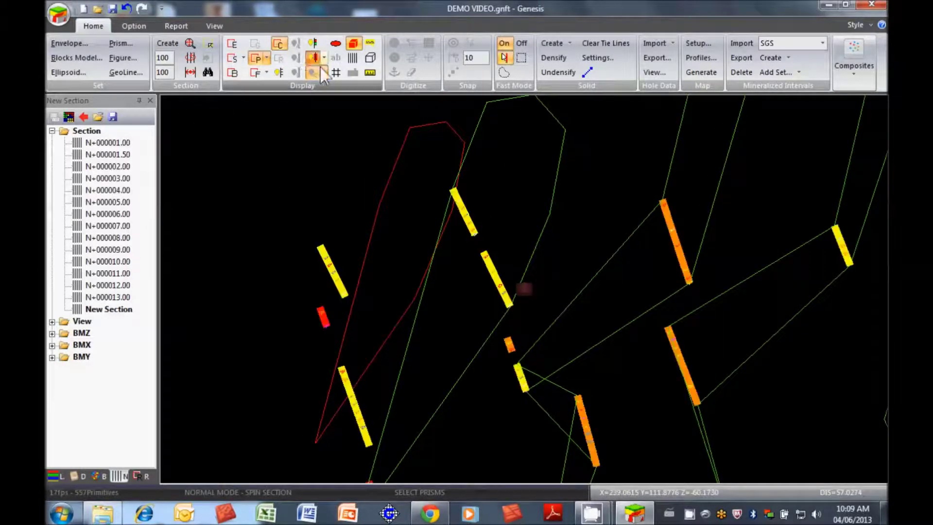
scroll(485, 242, "up", 2)
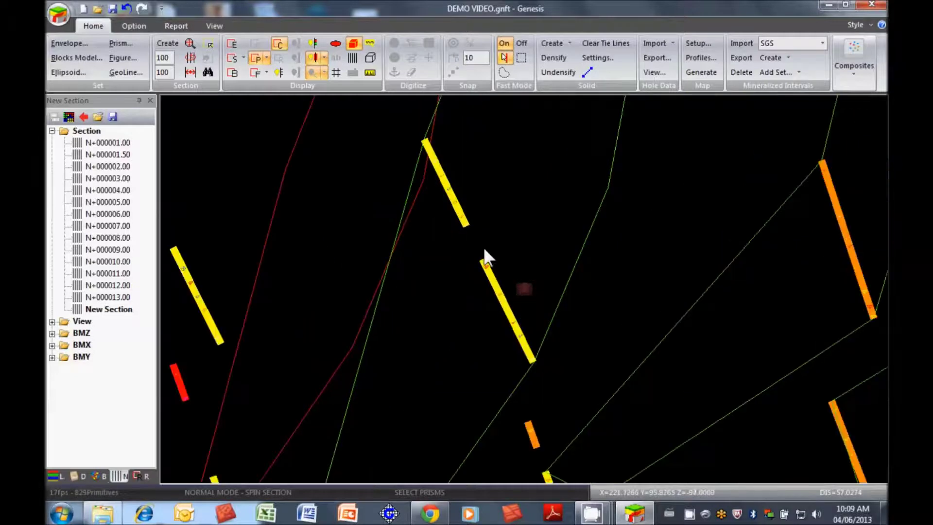
right_click(459, 212)
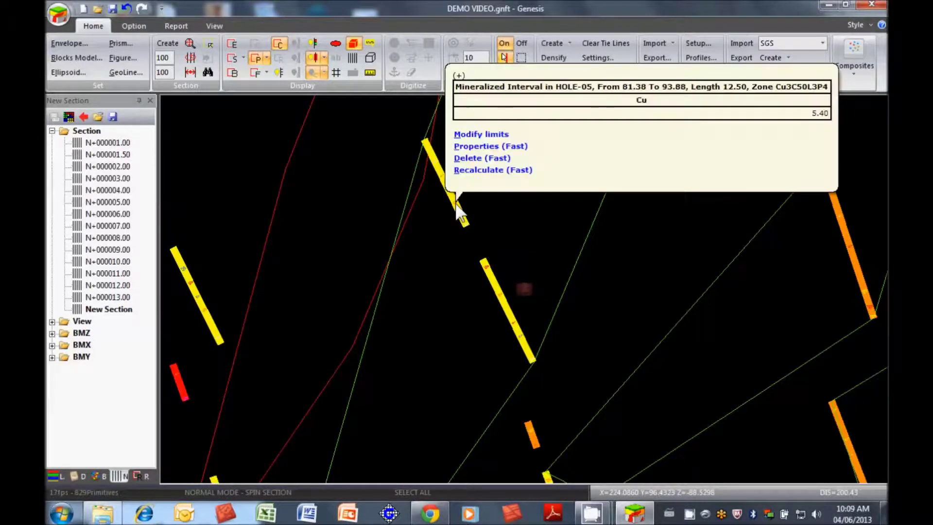
left_click(470, 134)
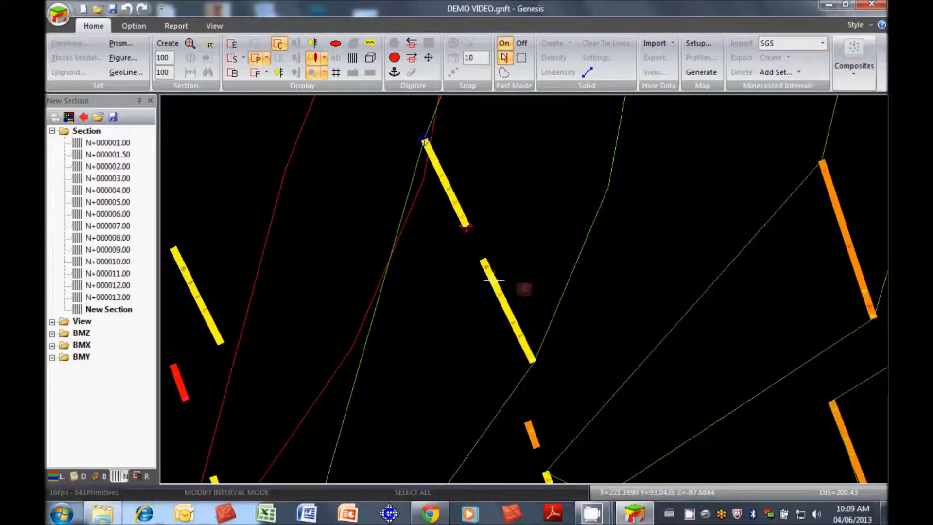
key("Escape")
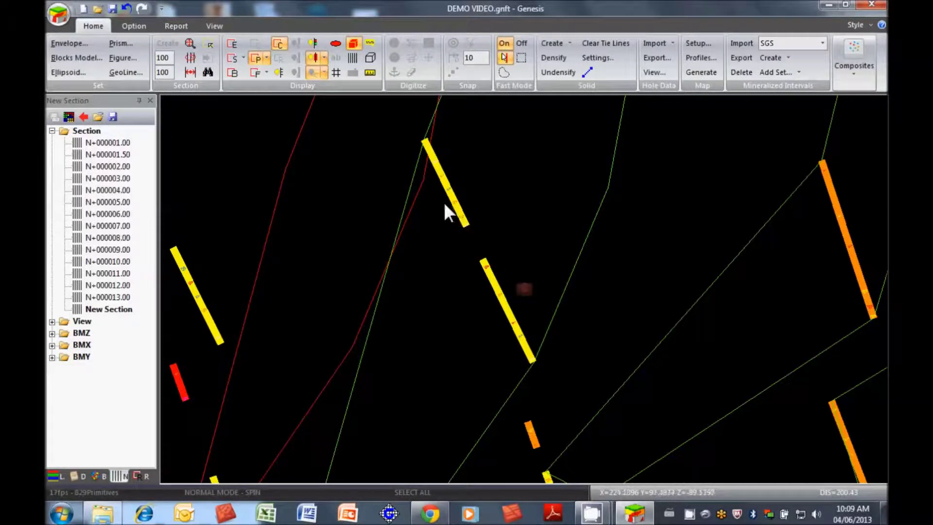
- Delete the HOLE-05 interval from 81.38 to 93.88 and extend the adjacent lower interval over the gap and the deleted span
right_click(455, 207)
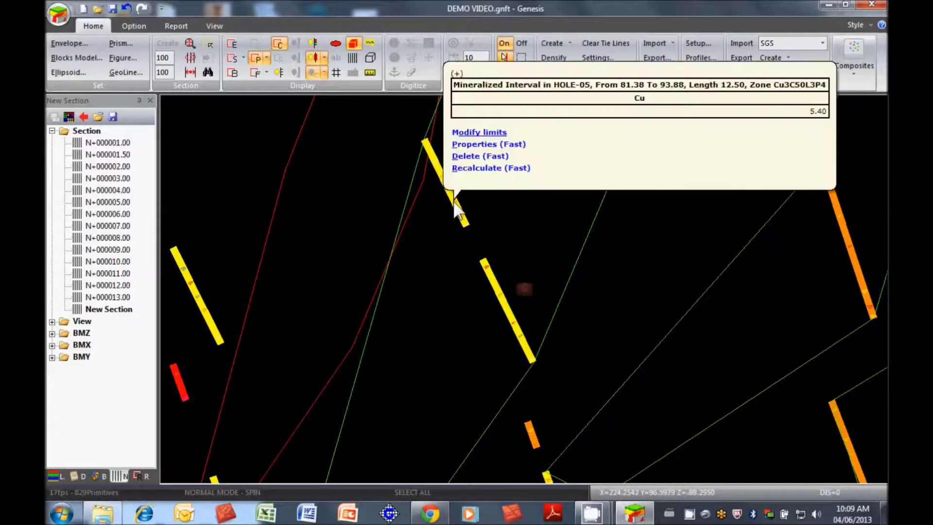
left_click(485, 155)
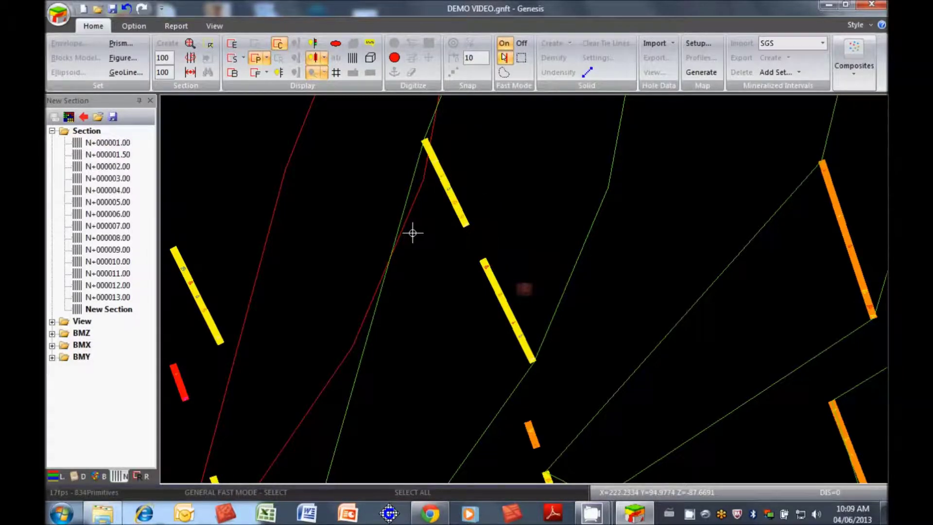
left_click(436, 276)
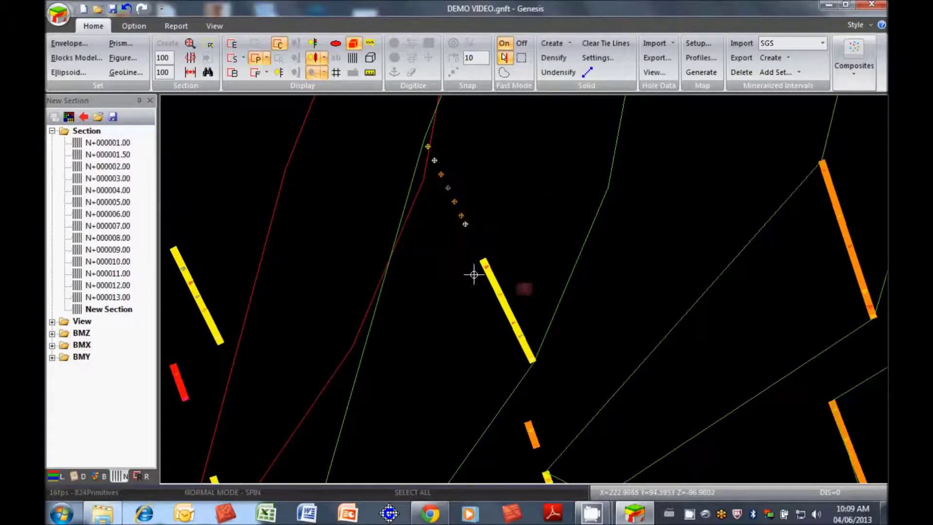
left_click(491, 279)
left_click(510, 212)
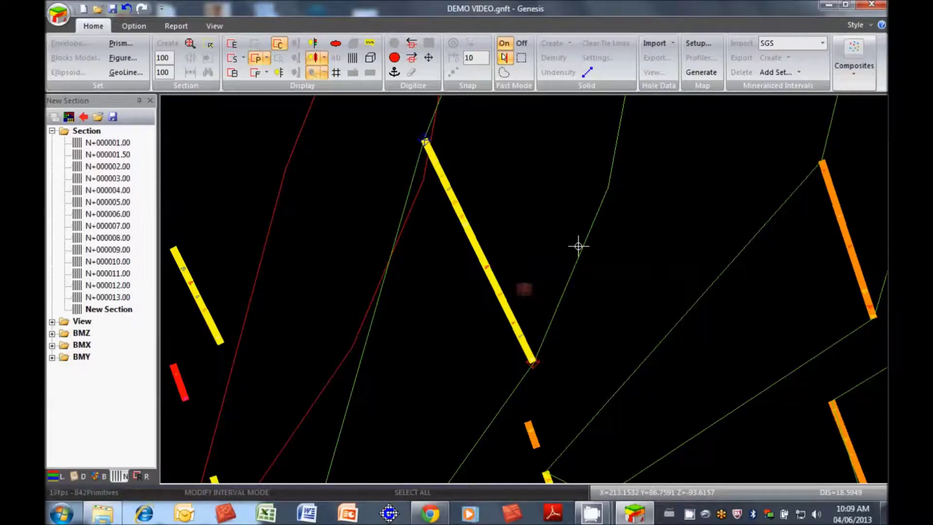
key("Escape")
- Turn fast mode off and delete the HOLE-30 interval from 50.65 to 60.96 and the HOLE-35 interval from 81.99 to 83.62
left_click_drag(605, 281, 489, 374)
scroll(598, 287, "down", 3)
scroll(547, 269, "up", 3)
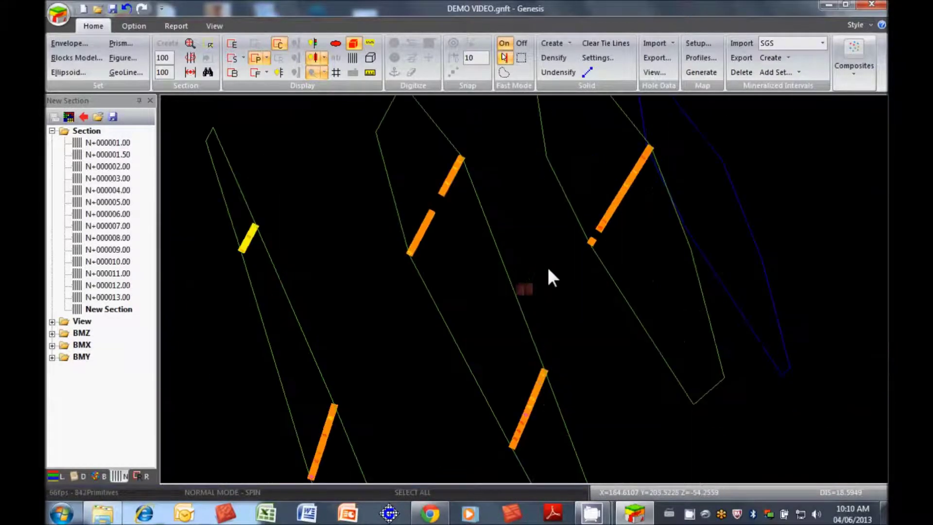
left_click(450, 178)
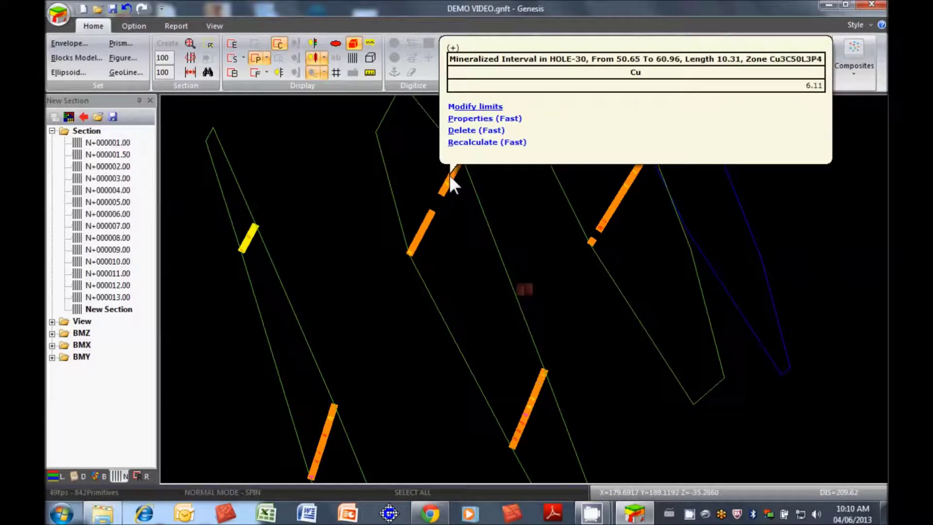
left_click(488, 142)
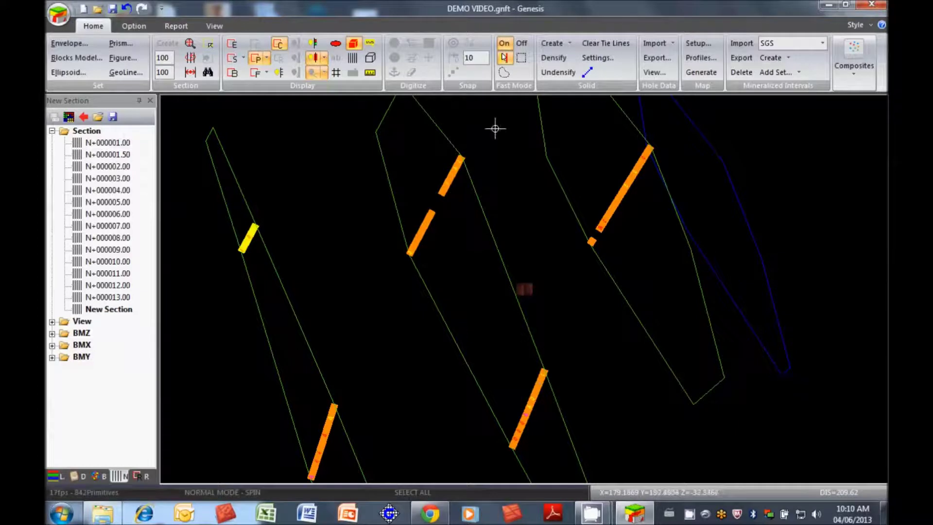
left_click(521, 44)
right_click(459, 164)
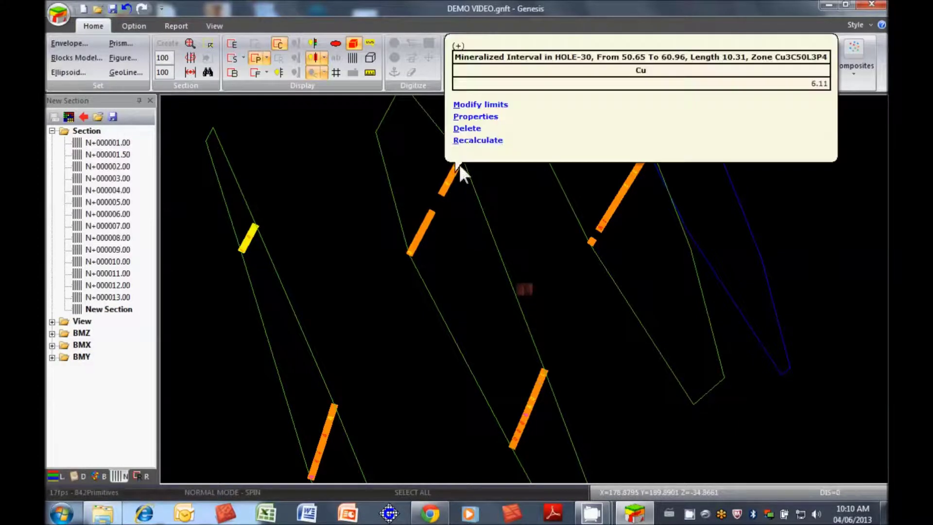
left_click(462, 127)
right_click(591, 240)
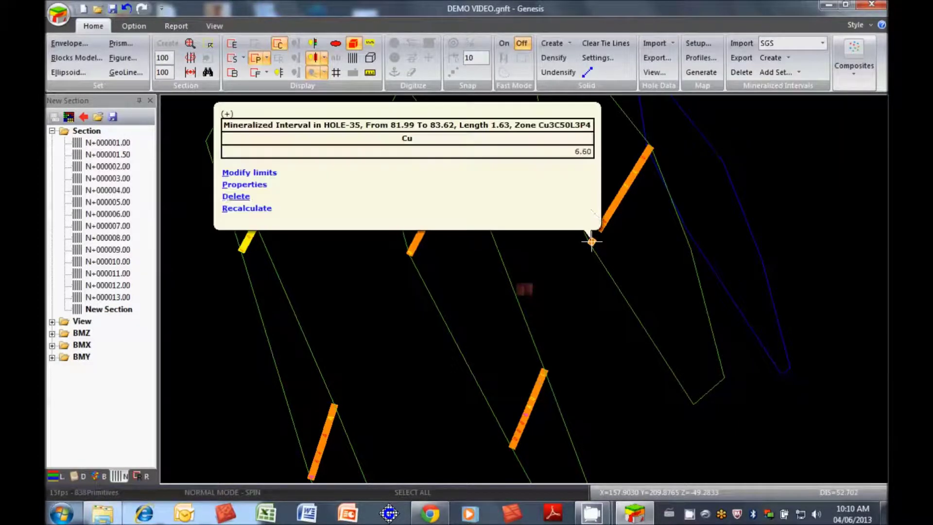
left_click(253, 173)
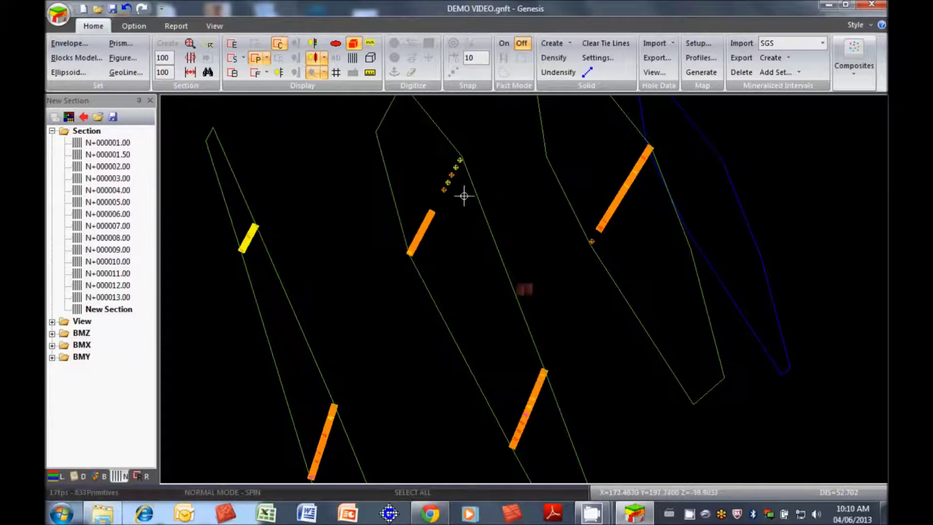
- Extend the remaining HOLE-30 and HOLE-35 intervals inside the prisms to cover the gaps and the spans of the deleted intervals
right_click(424, 225)
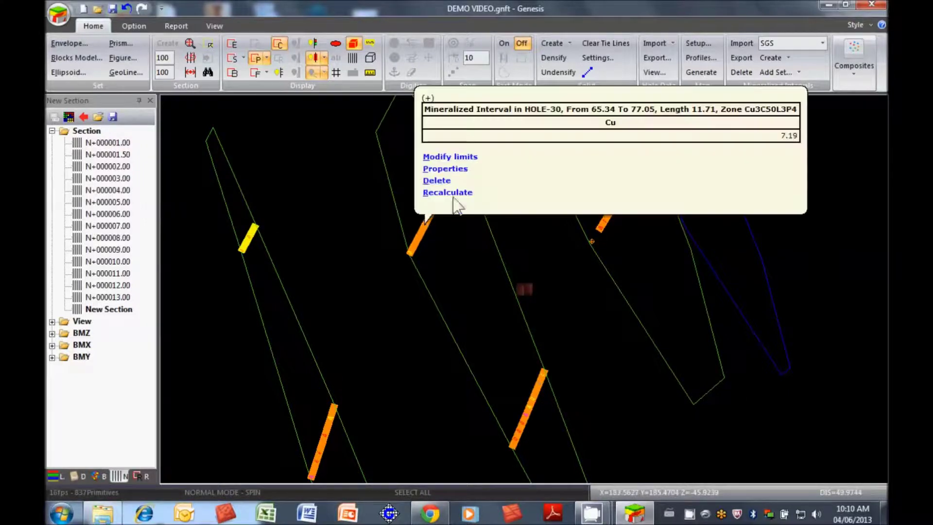
left_click(460, 156)
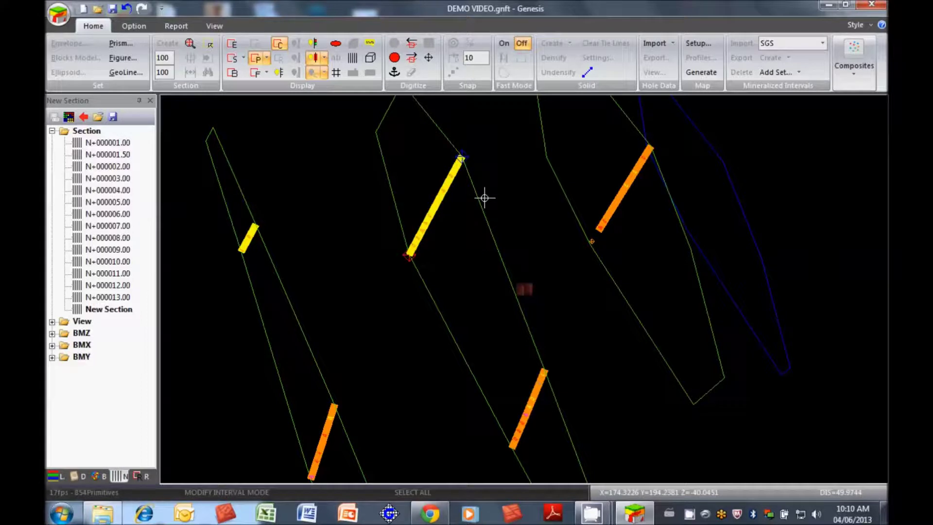
key("Escape")
right_click(610, 206)
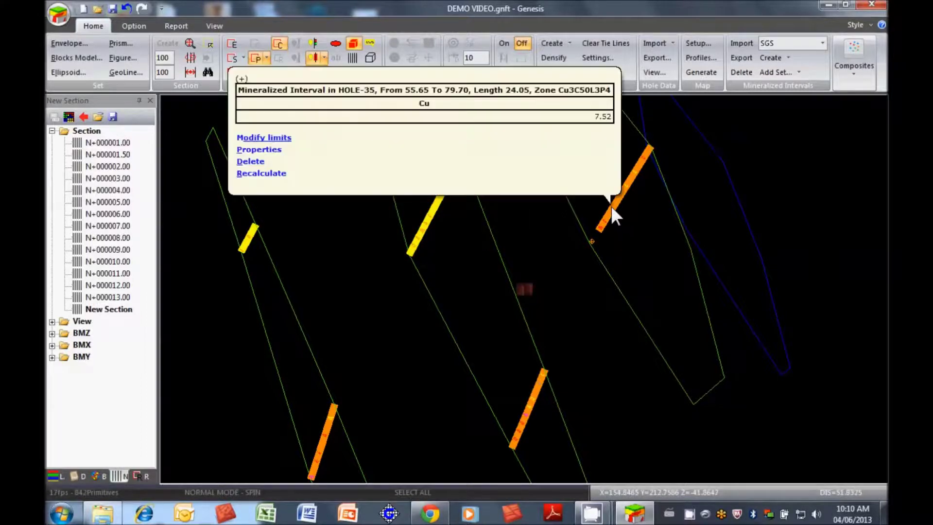
left_click(291, 142)
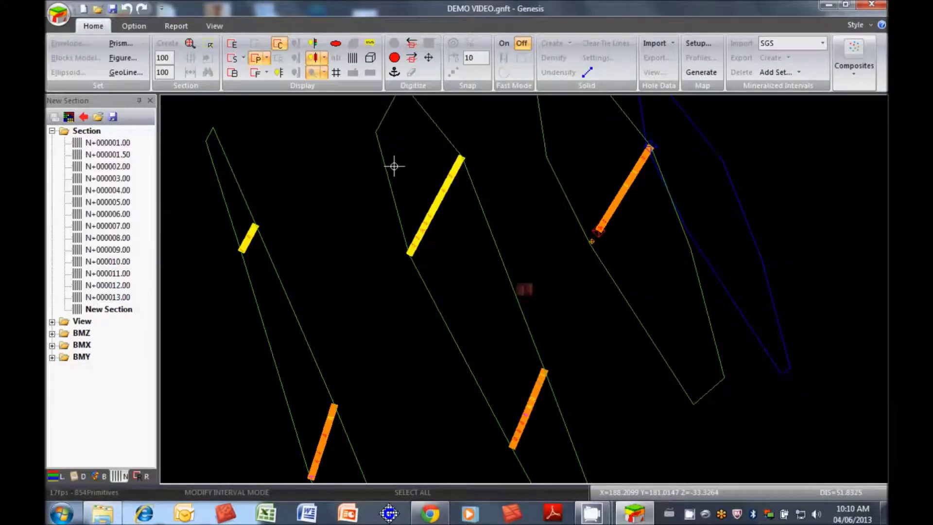
left_click(398, 72)
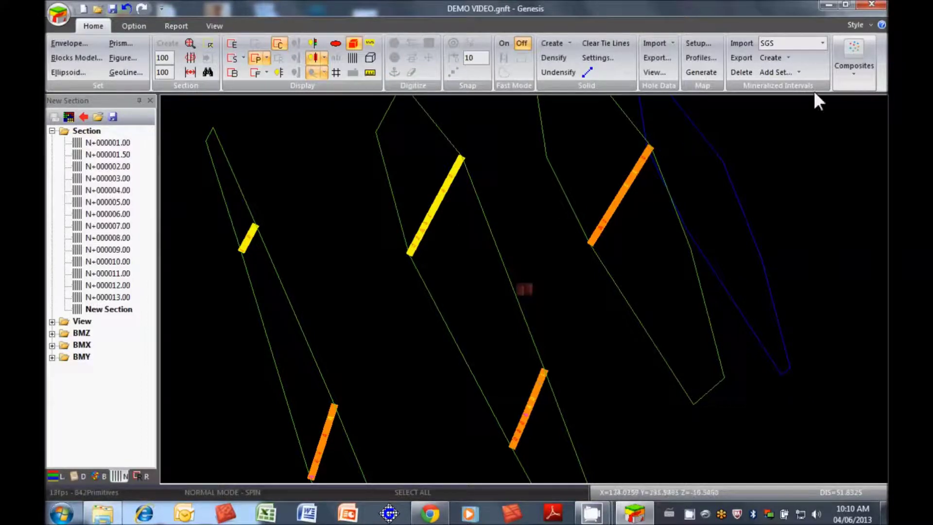
- Regenerate the composites in Regular mode with 2 m intervals and a 0.5 minimum interval length, replacing all existing composites
left_click(853, 66)
left_click(826, 115)
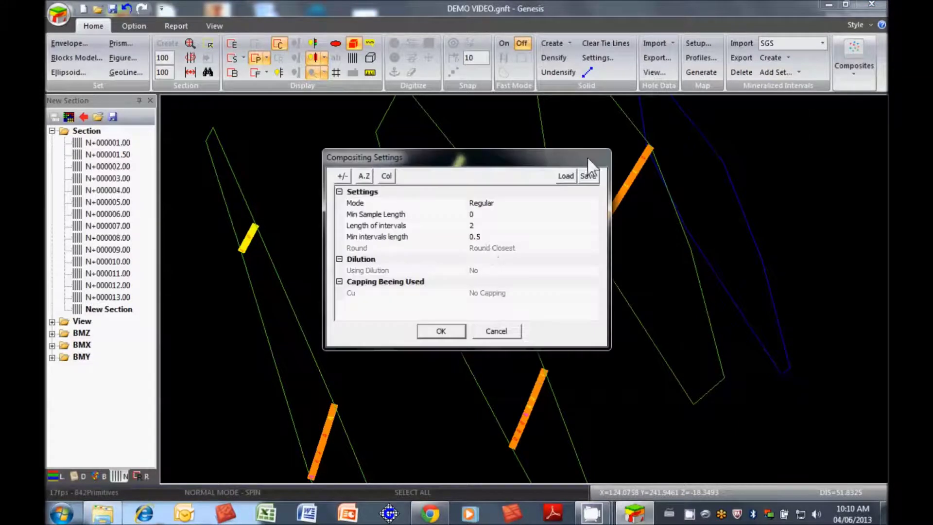
left_click(440, 330)
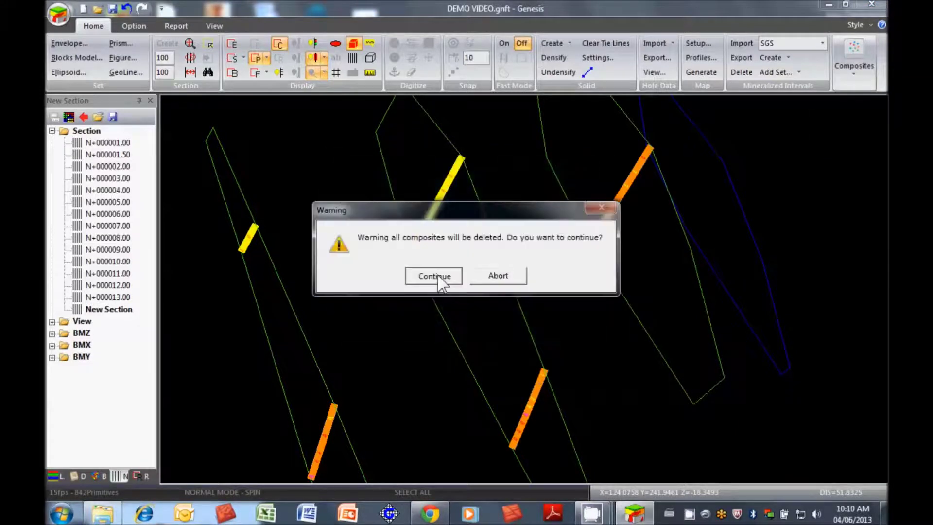
left_click(442, 280)
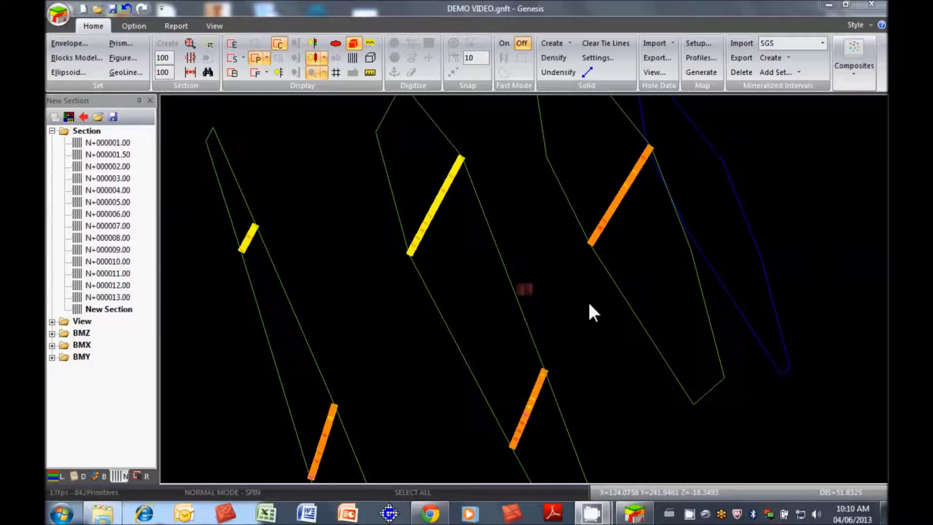
left_click(468, 275)
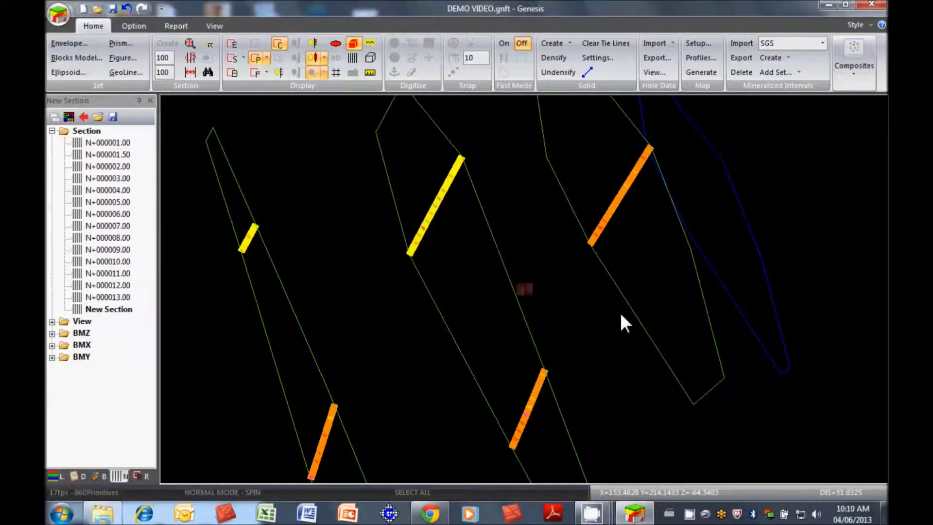
left_click_drag(608, 318, 573, 283)
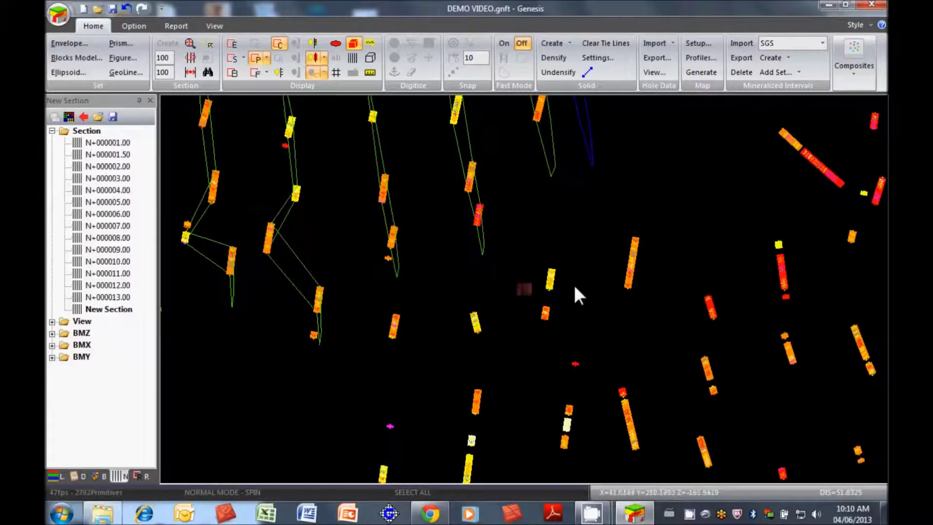
- Hide the mineralized intervals and display the envelope around the composites
left_click(276, 44)
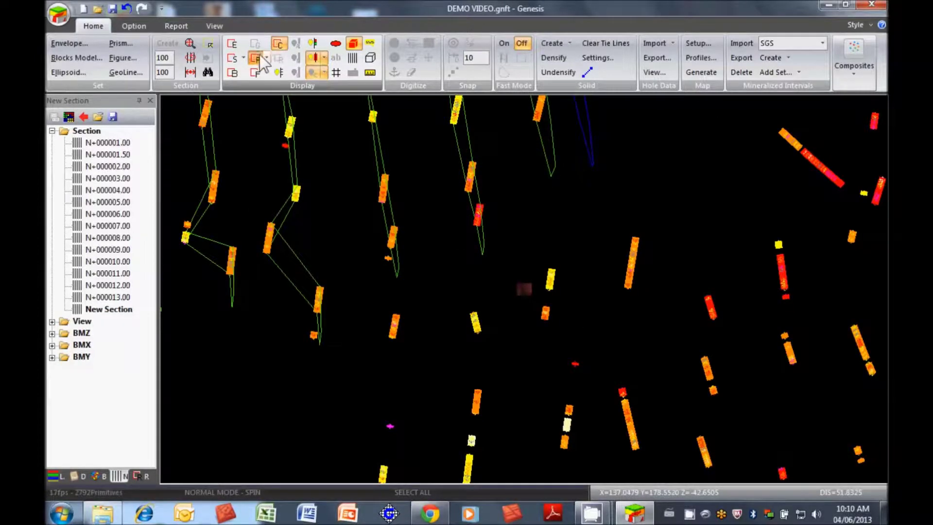
left_click(315, 58)
left_click_drag(511, 220, 613, 310)
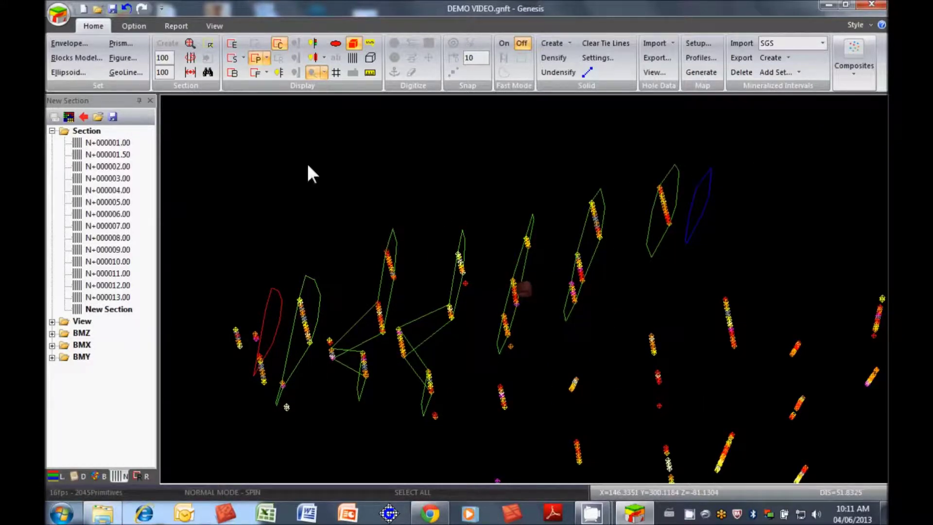
left_click(232, 44)
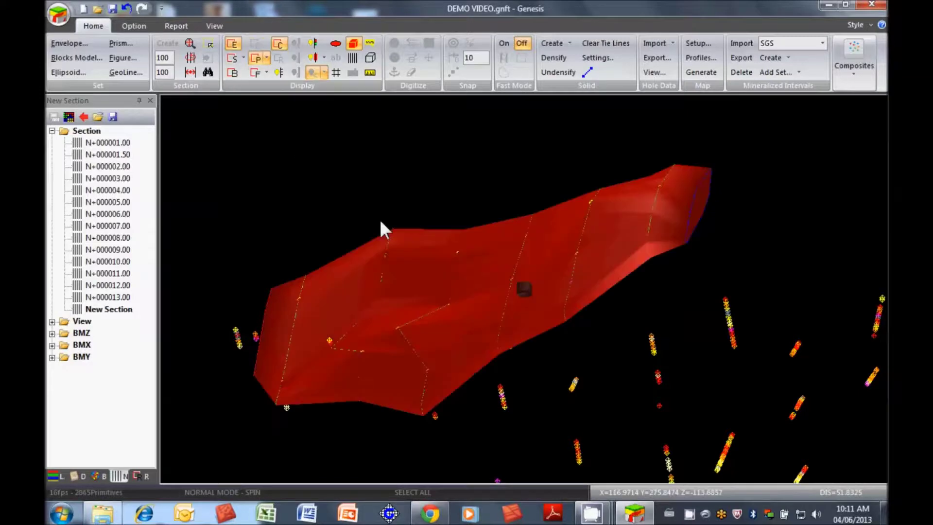
left_click_drag(380, 221, 403, 231)
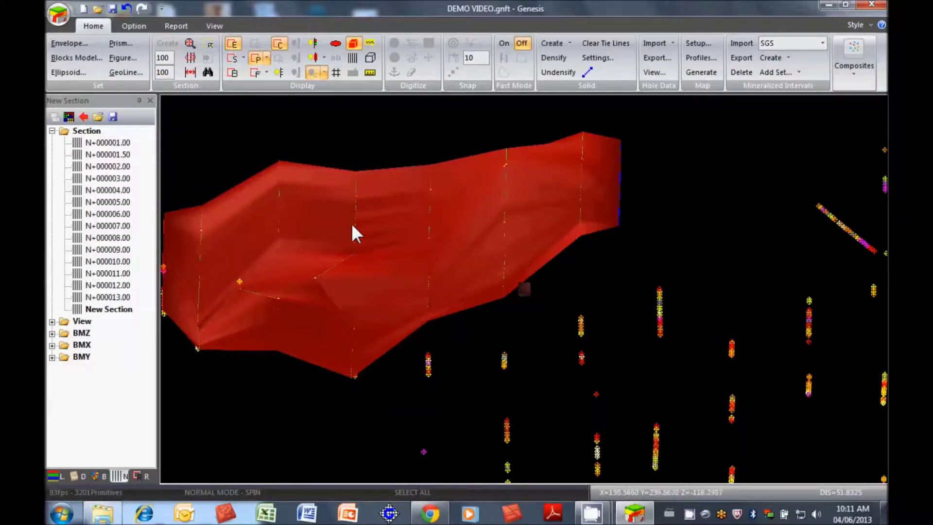
left_click_drag(347, 149, 364, 171)
- Start a new block model that imports its schema and grid from the template block model
key("b")
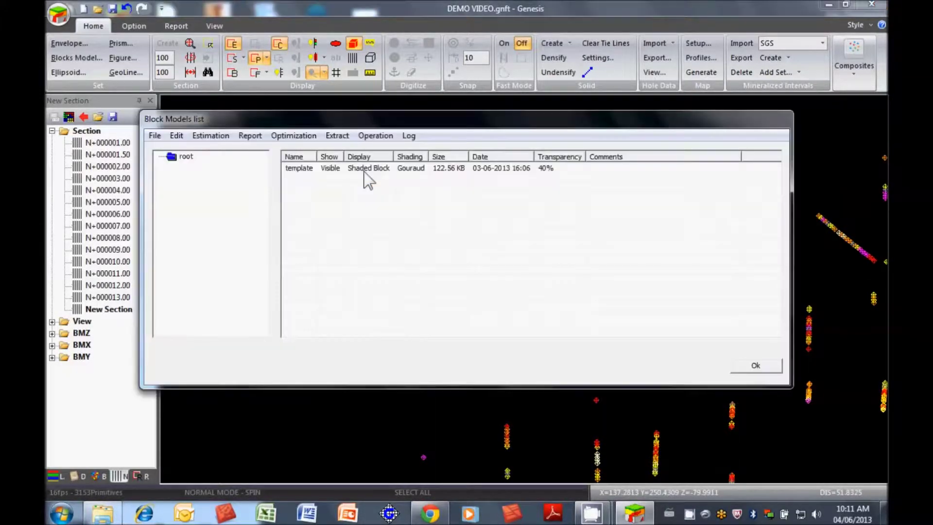
left_click(161, 138)
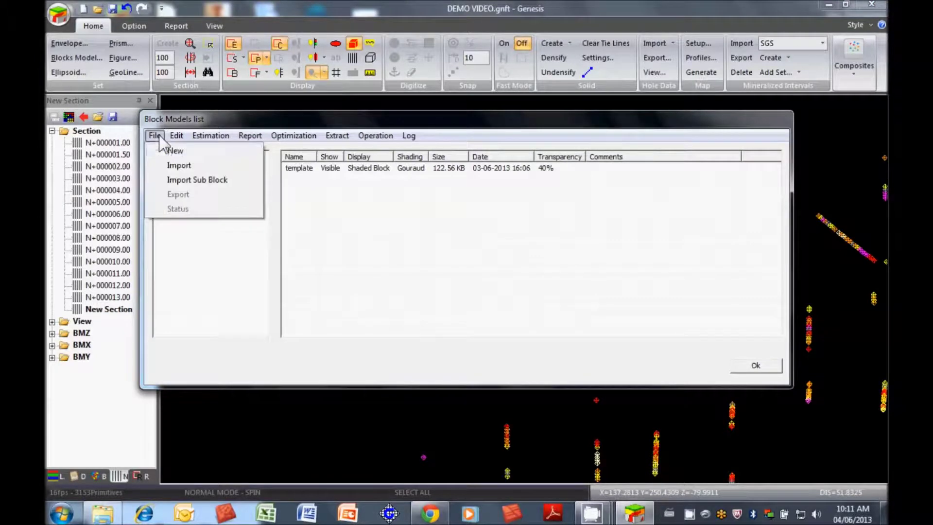
left_click(176, 148)
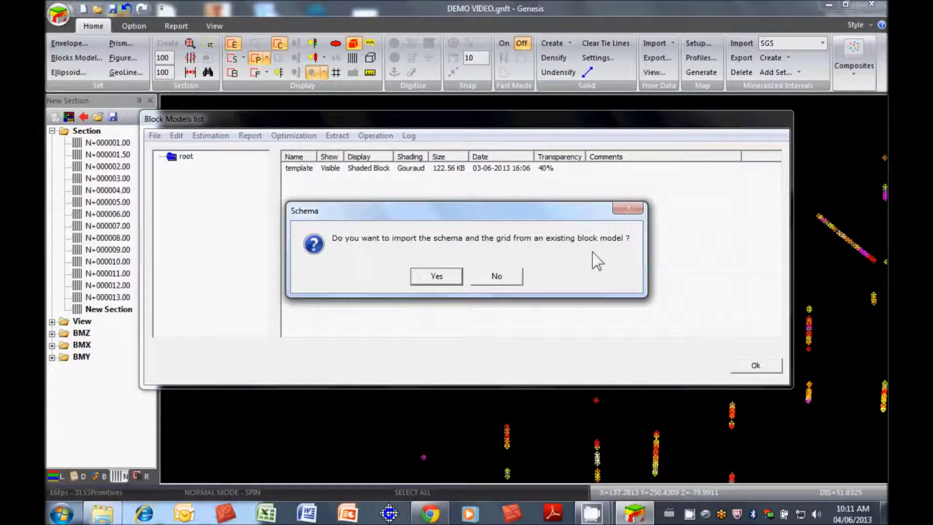
left_click(435, 277)
left_click(299, 155)
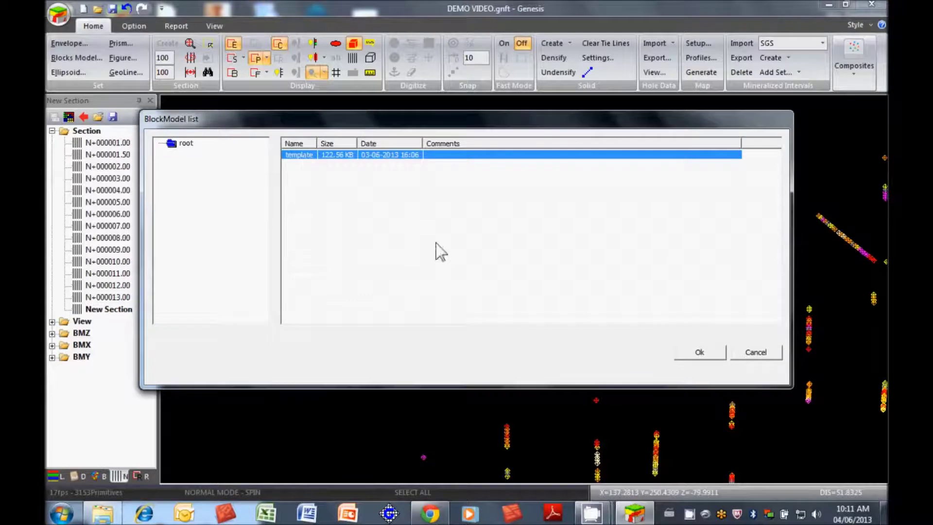
left_click(700, 353)
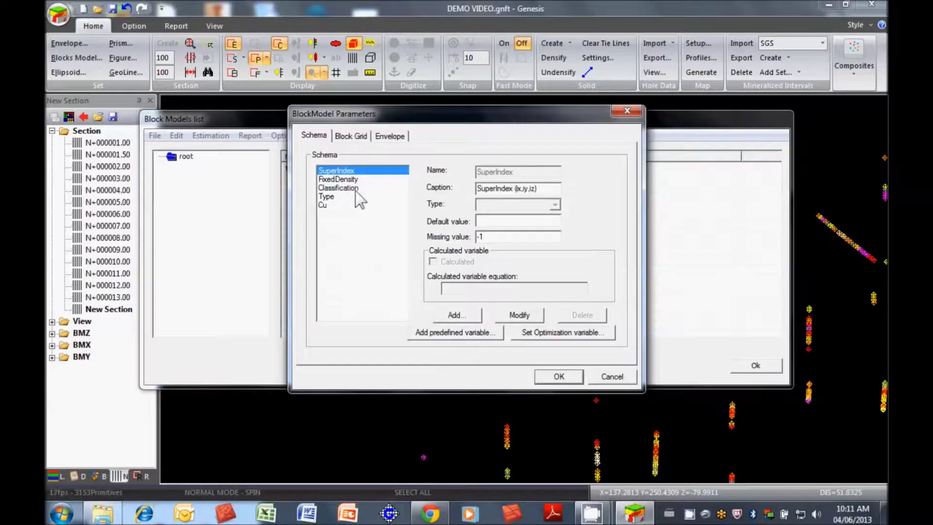
- Check the block grid, set SGS as the limit envelope, and create the block model
left_click(352, 137)
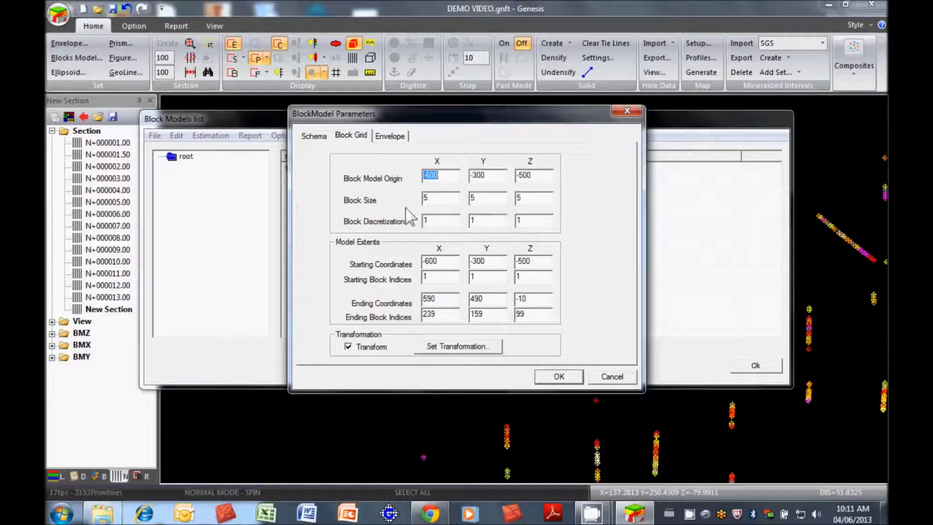
left_click(407, 138)
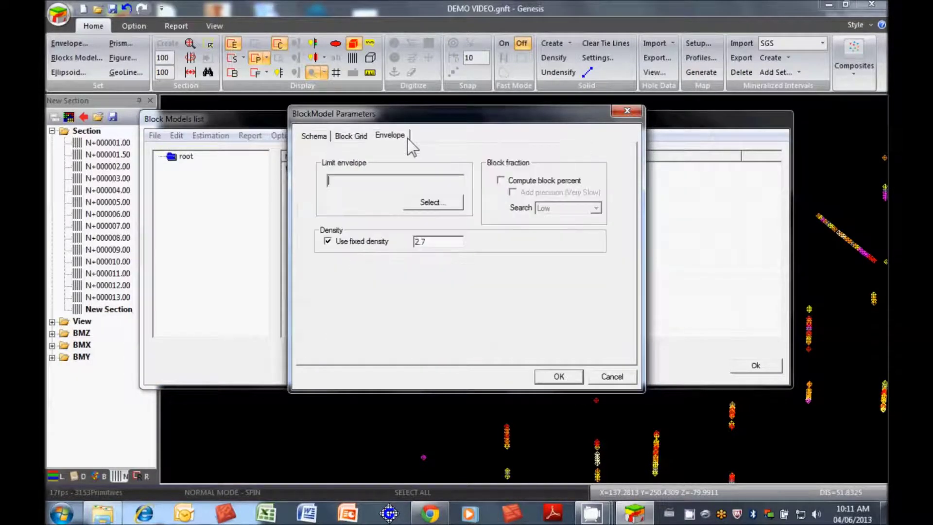
left_click(439, 205)
left_click(318, 155)
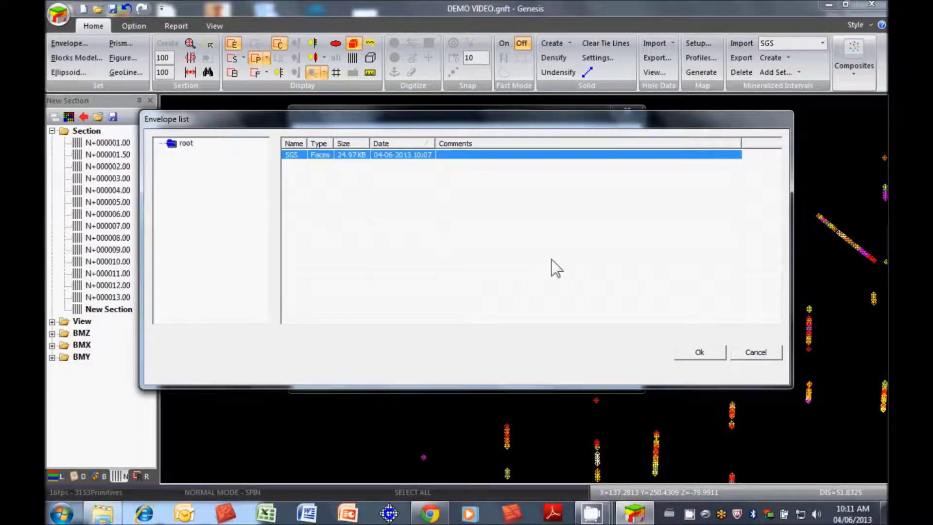
left_click(713, 351)
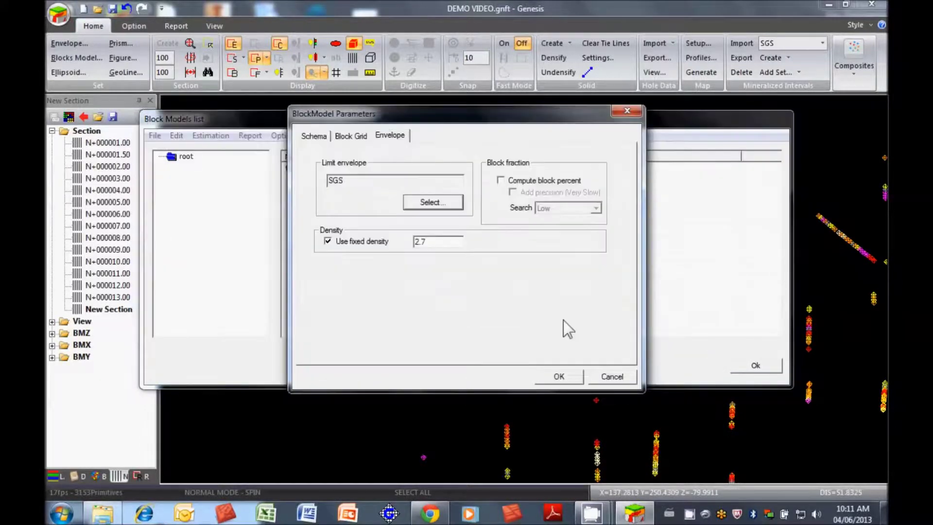
left_click(557, 377)
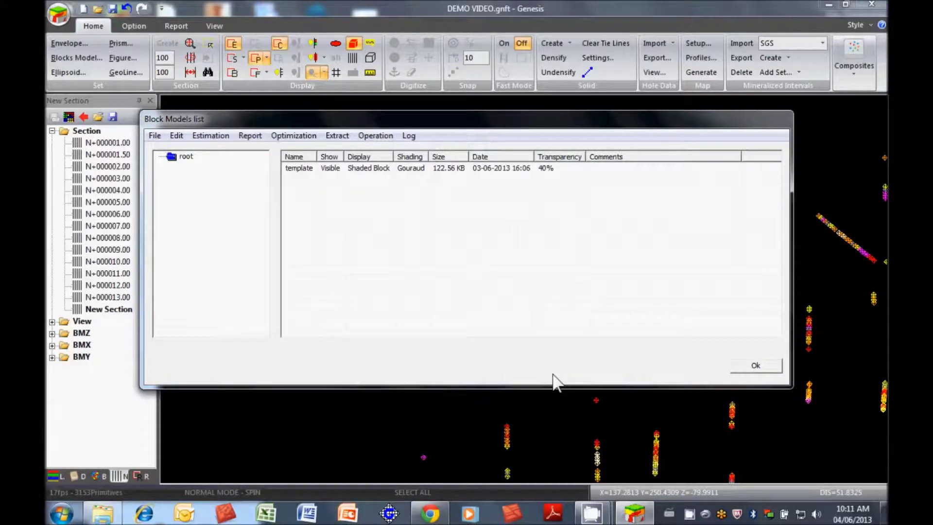
left_click(755, 366)
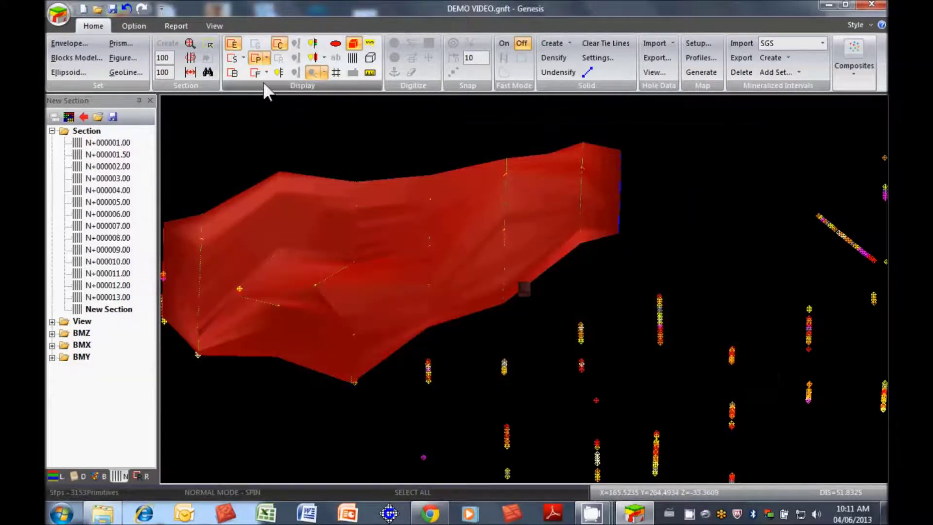
- Display the blocks and make the template block model invisible so only the new model is shown
middle_click_drag(415, 228, 496, 230)
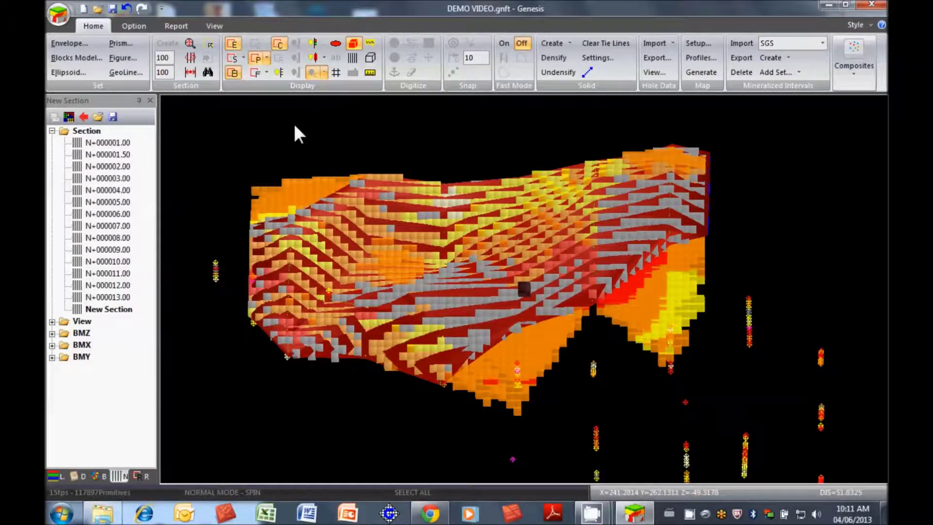
key("ctrl+b")
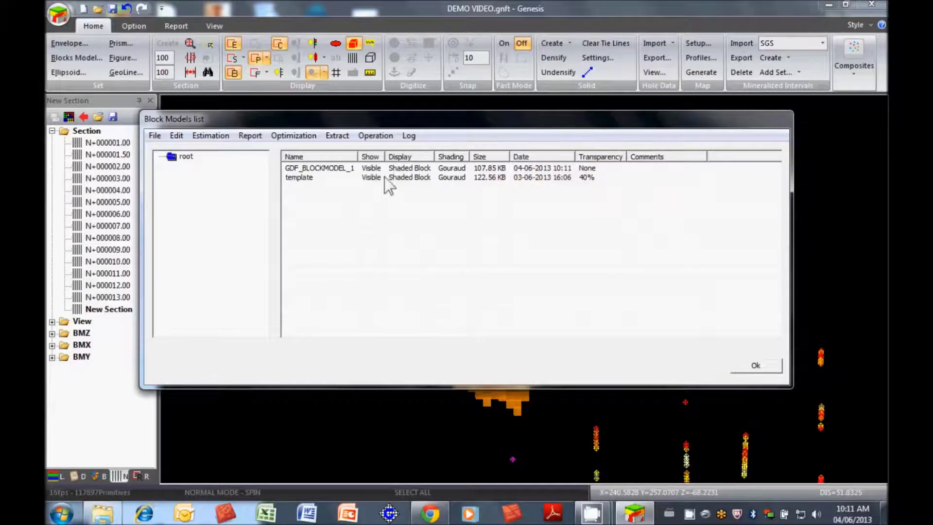
left_click(383, 178)
left_click(380, 197)
left_click(741, 366)
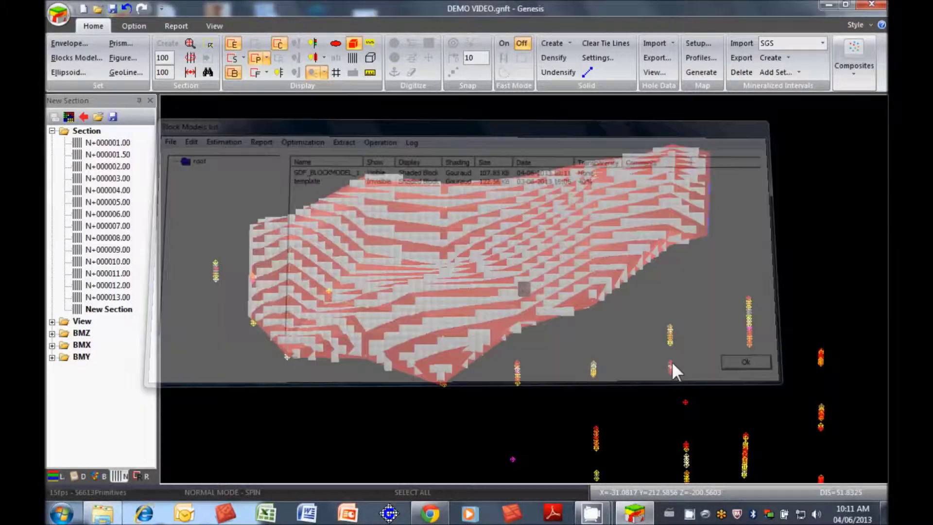
left_click_drag(569, 321, 503, 317)
- Hide the prisms and the envelope, and inspect the attributes of a block in the new block model
left_click(259, 60)
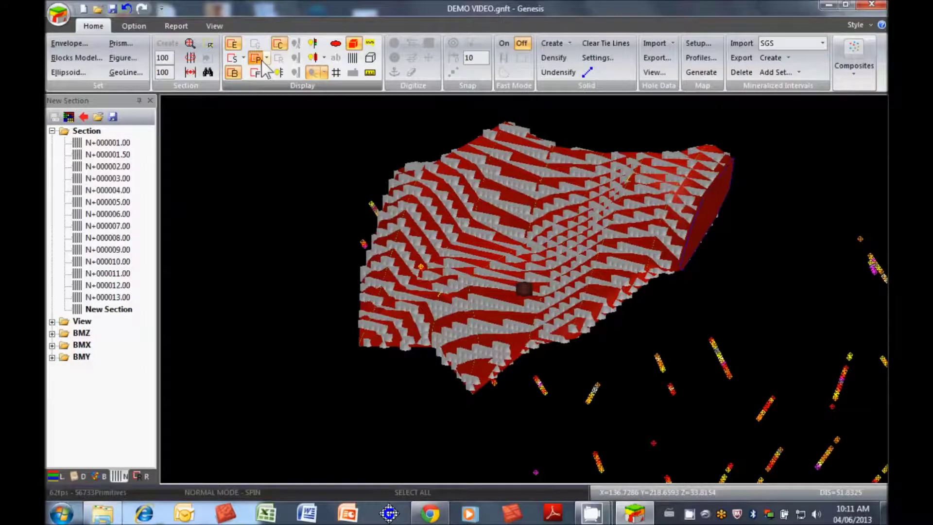
left_click(232, 43)
left_click_drag(603, 248, 441, 240)
left_click(439, 238)
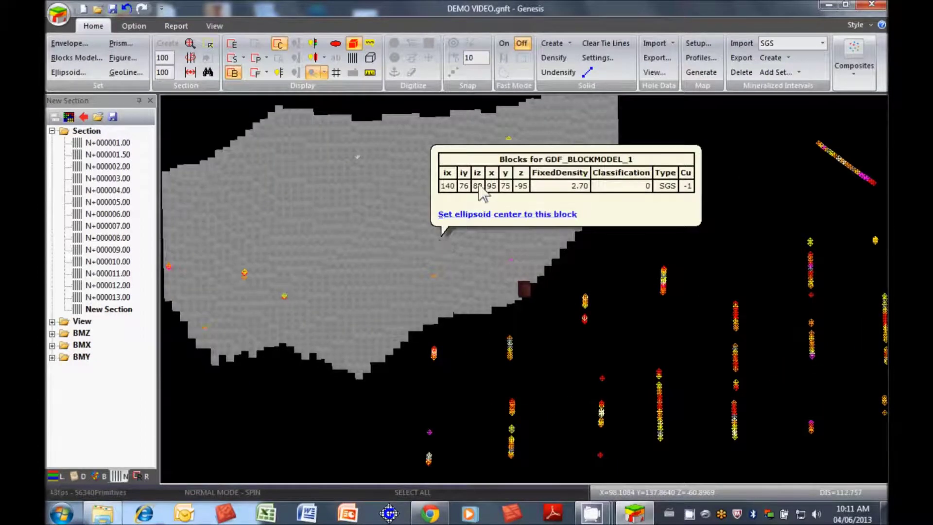
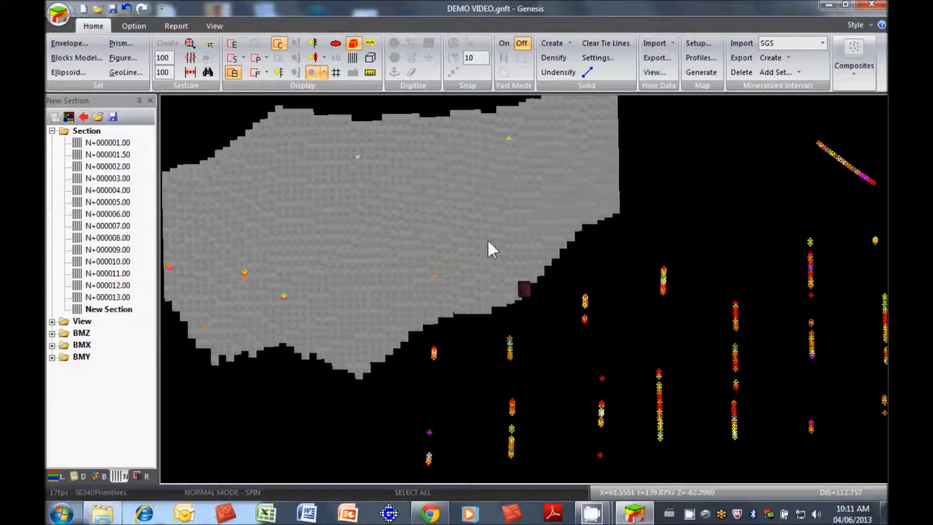
- Set the centre of the ellipsoid named 50 to a block inside the new block model
left_click(516, 208)
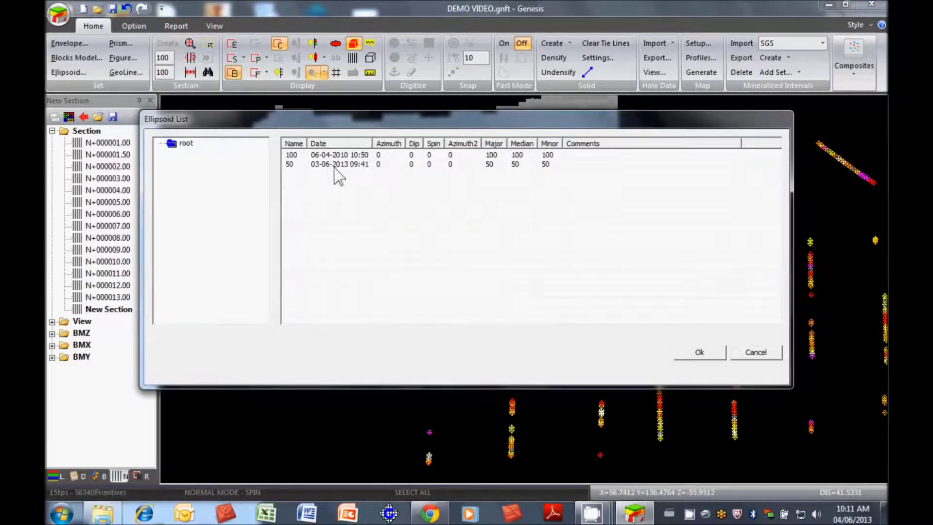
left_click(335, 165)
left_click(699, 353)
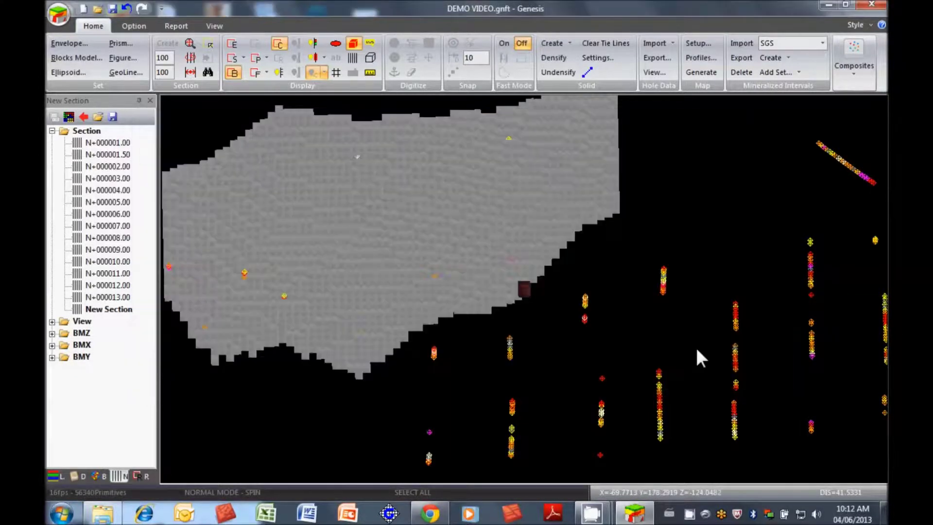
- Display the ellipsoids over the block model and review their settings in the ellipsoid list
left_click(335, 43)
left_click_drag(398, 175, 337, 287)
middle_click_drag(528, 275, 511, 261)
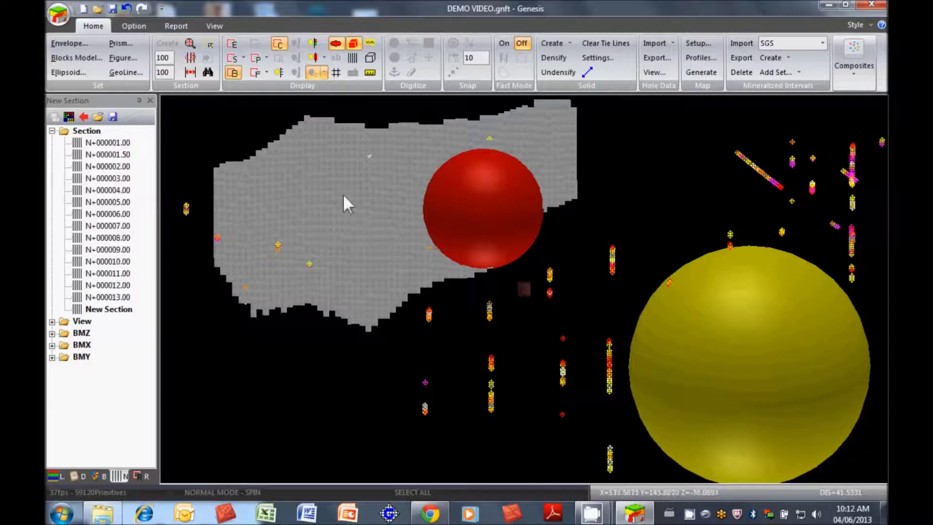
left_click(67, 72)
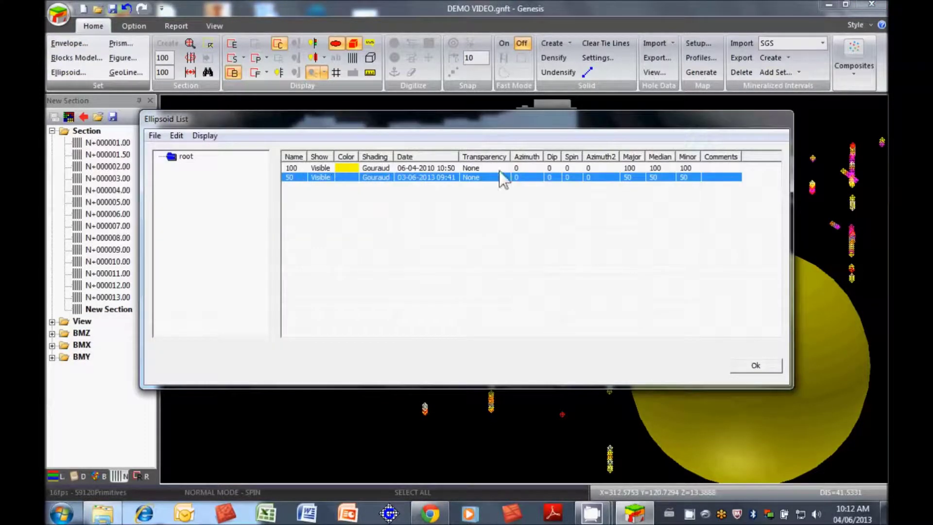
left_click(768, 369)
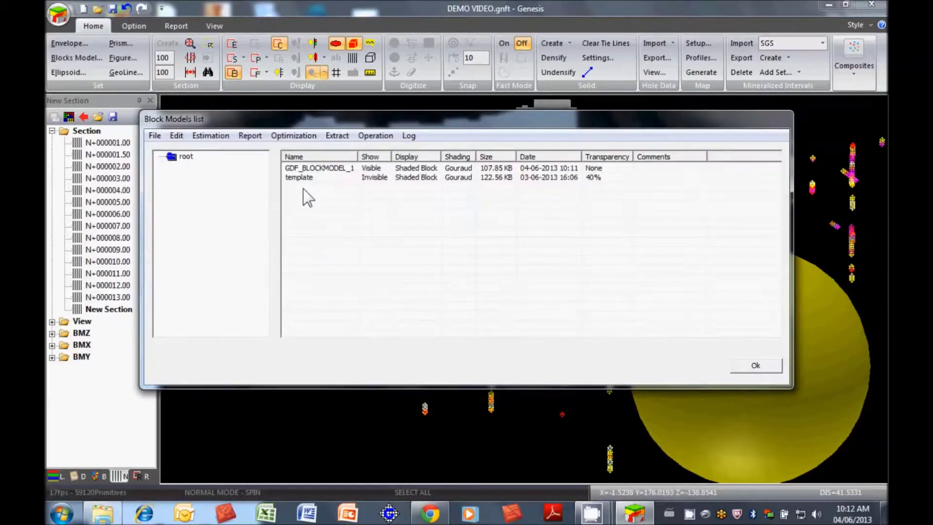
- Rename the new block model as SGS
left_click(316, 169)
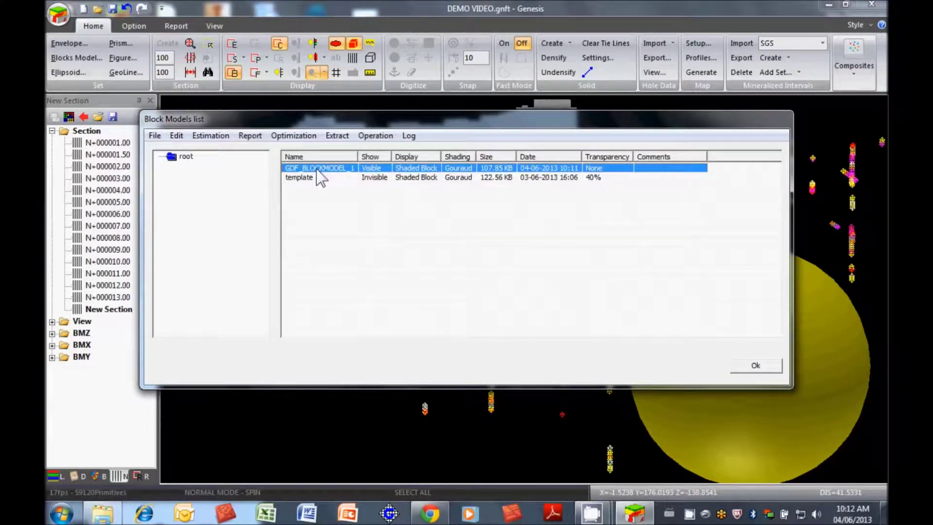
left_click(316, 169)
type("SGS")
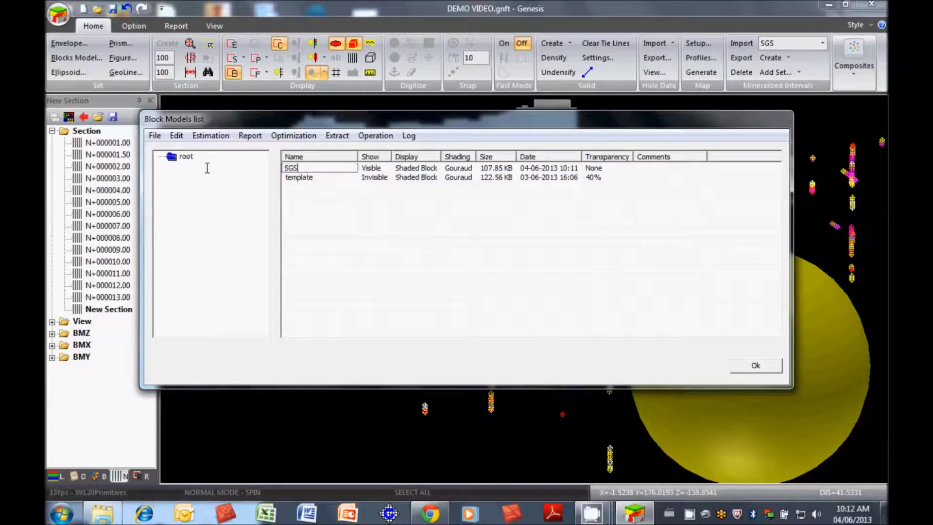
key("Return")
- Open the Cu estimation settings of the SGS block model and assign ellipsoid 50 to search pass Pass1
left_click(210, 135)
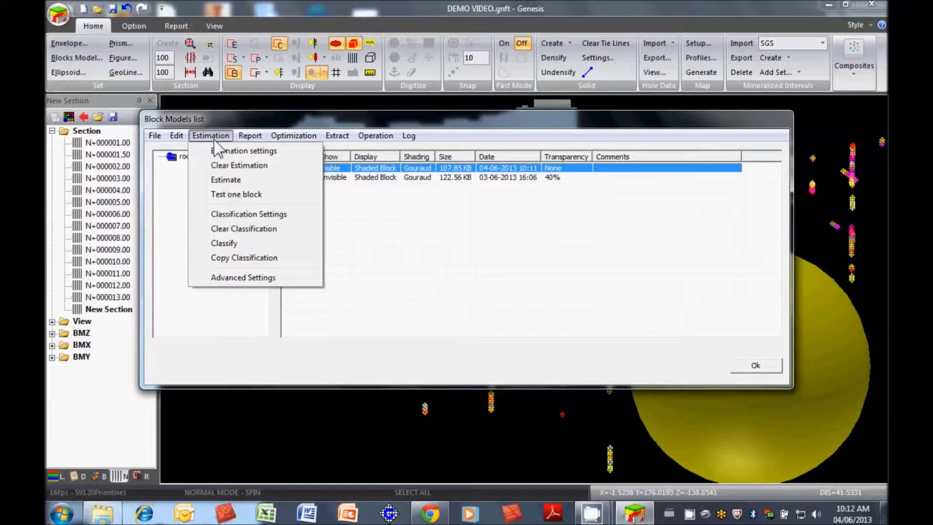
left_click(216, 150)
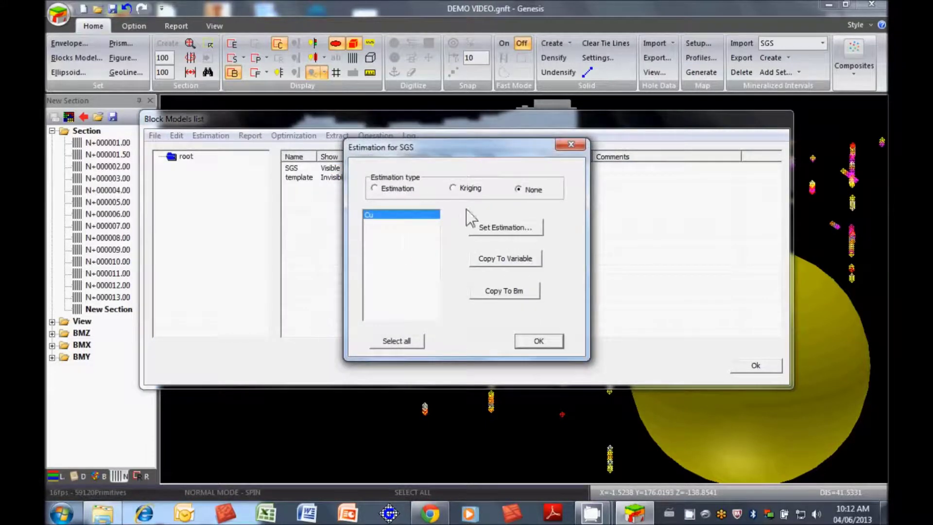
left_click(491, 232)
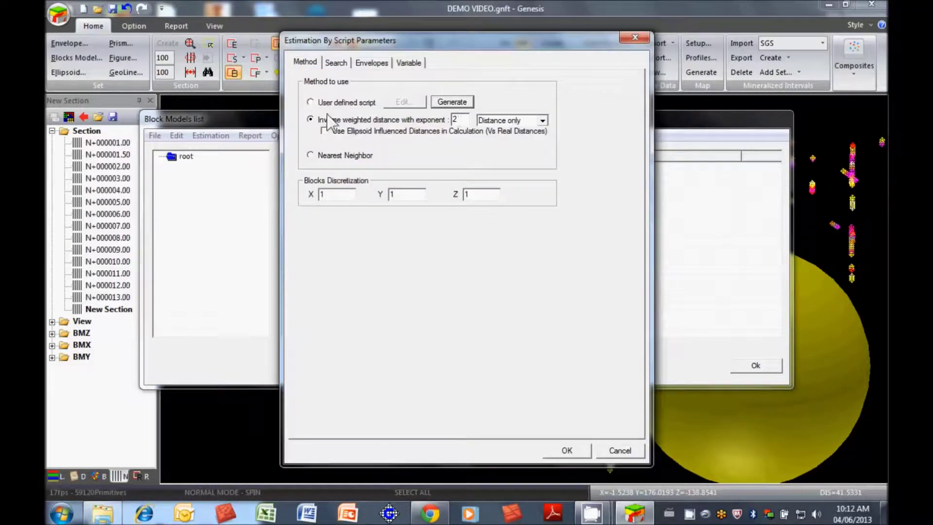
left_click(336, 63)
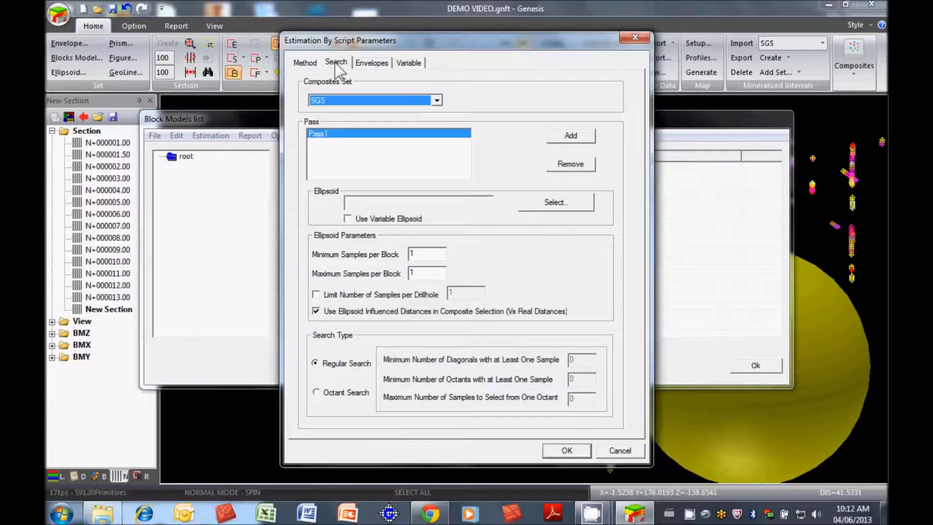
left_click(551, 204)
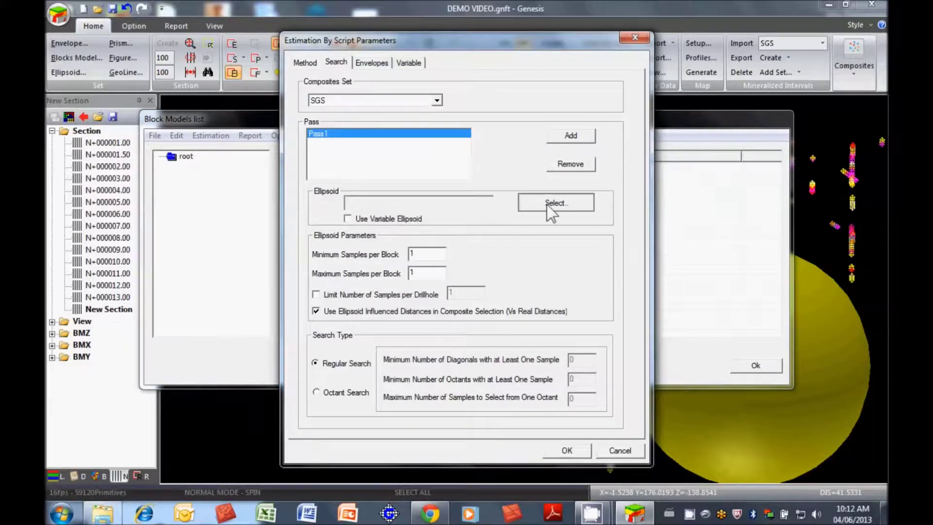
left_click(341, 163)
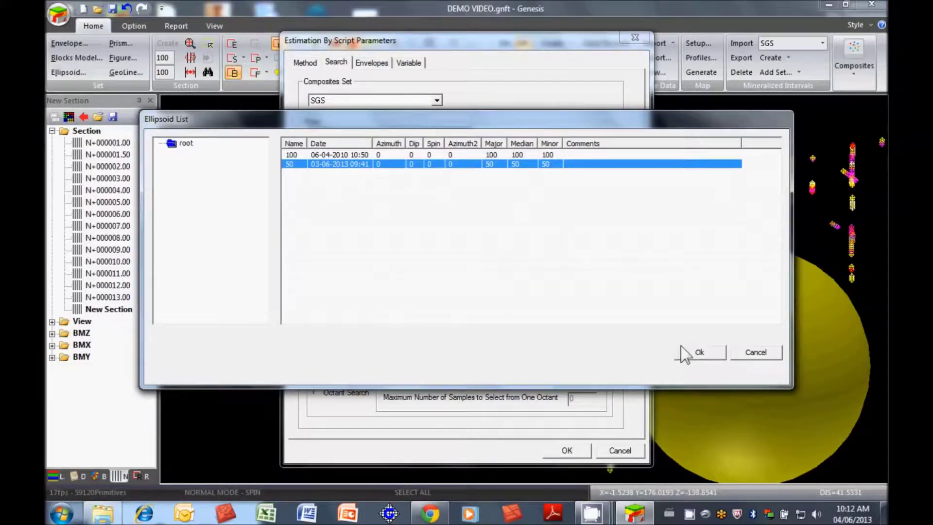
left_click(697, 353)
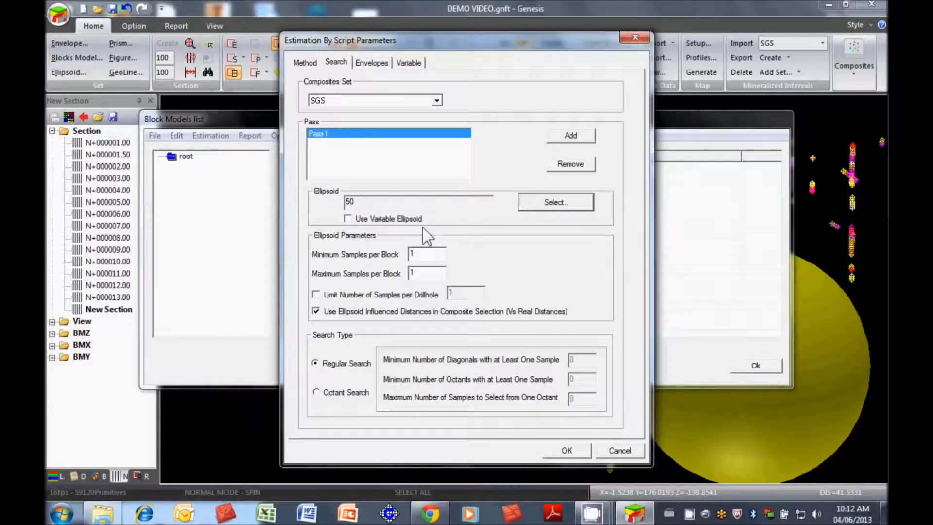
- Set Pass1 to a minimum of 4 and maximum of 15 samples per block, limited to 3 samples per drillhole, and accept the settings
left_click(425, 254)
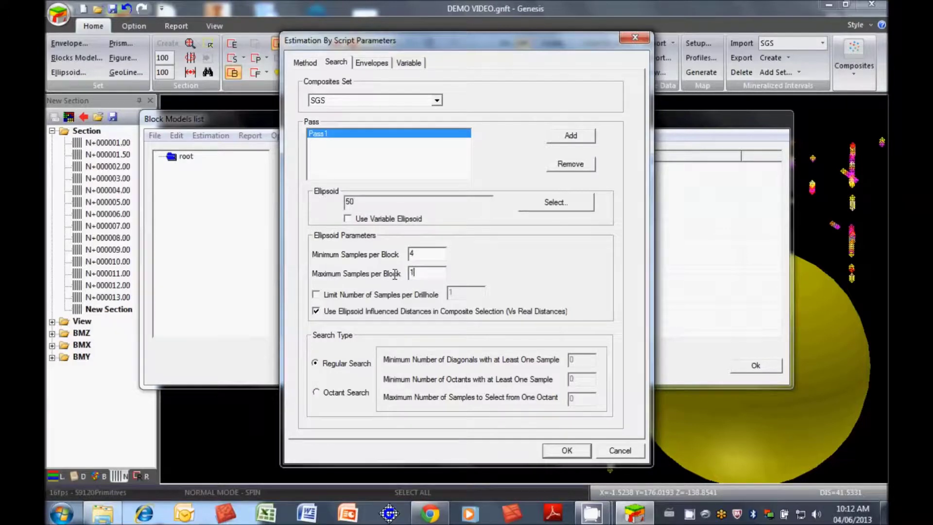
left_click(402, 293)
left_click(467, 290)
left_click(566, 450)
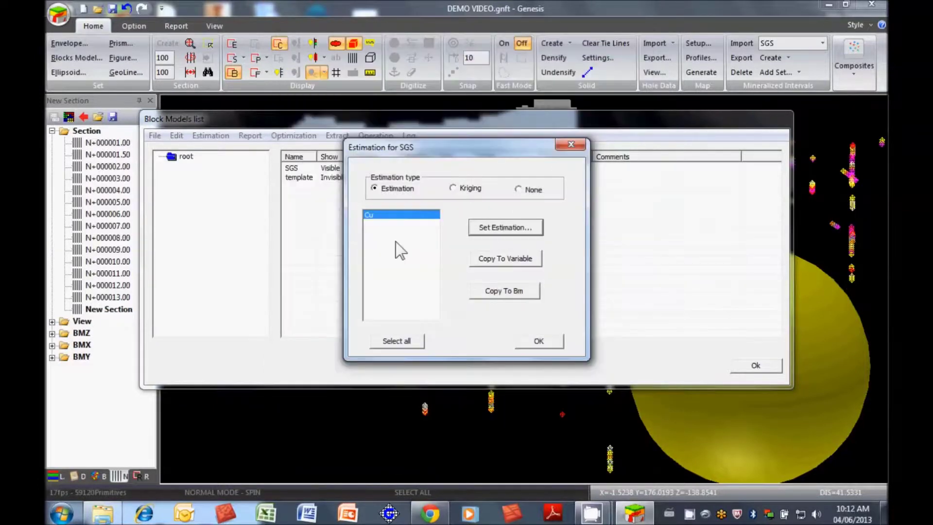
left_click(538, 340)
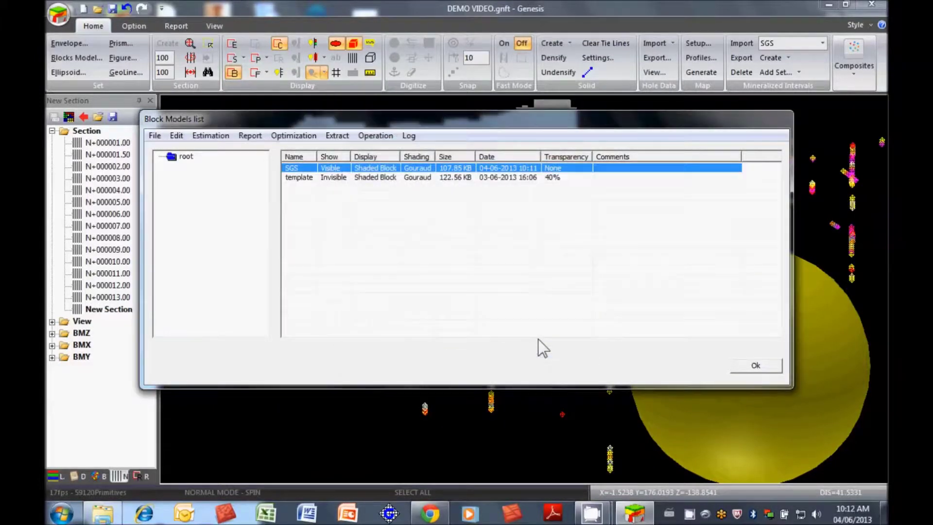
- Run the estimation on the SGS block model and inspect the estimated blocks in the 3D view
left_click(214, 136)
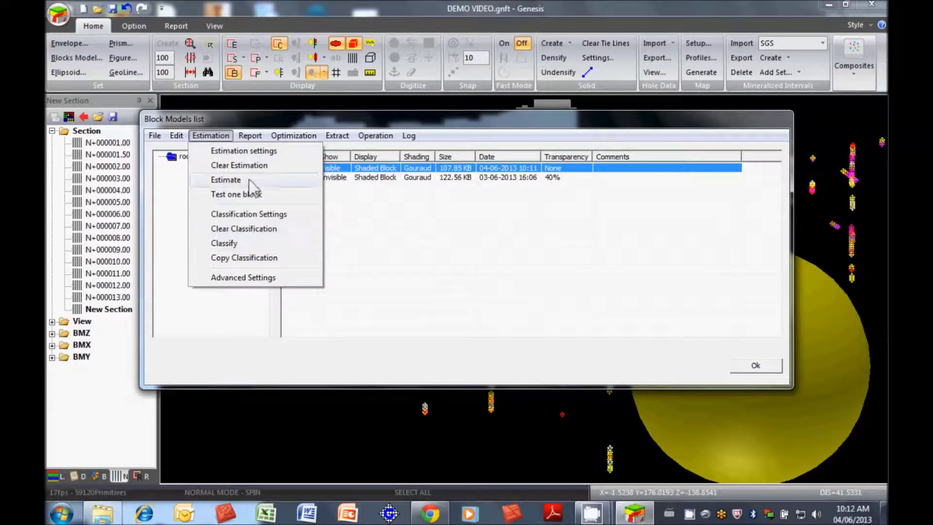
left_click(226, 180)
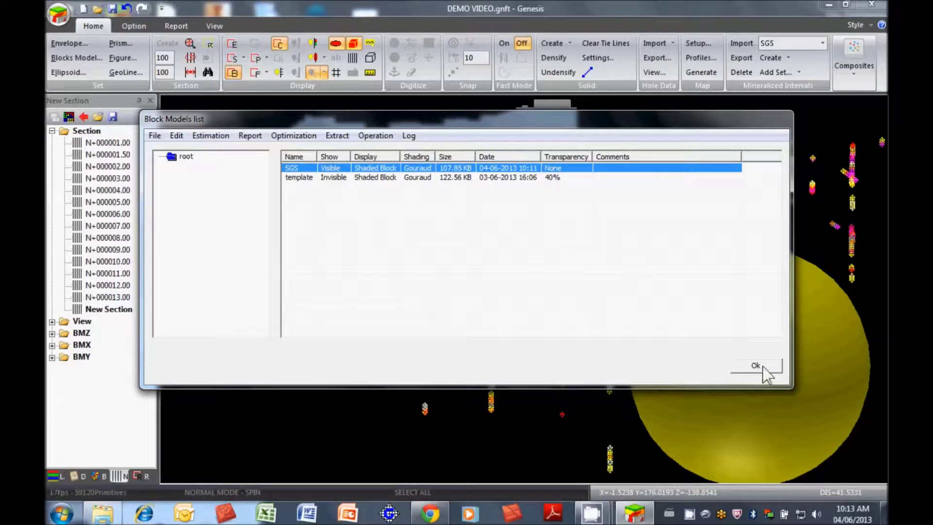
left_click(755, 367)
scroll(547, 294, "up", 4)
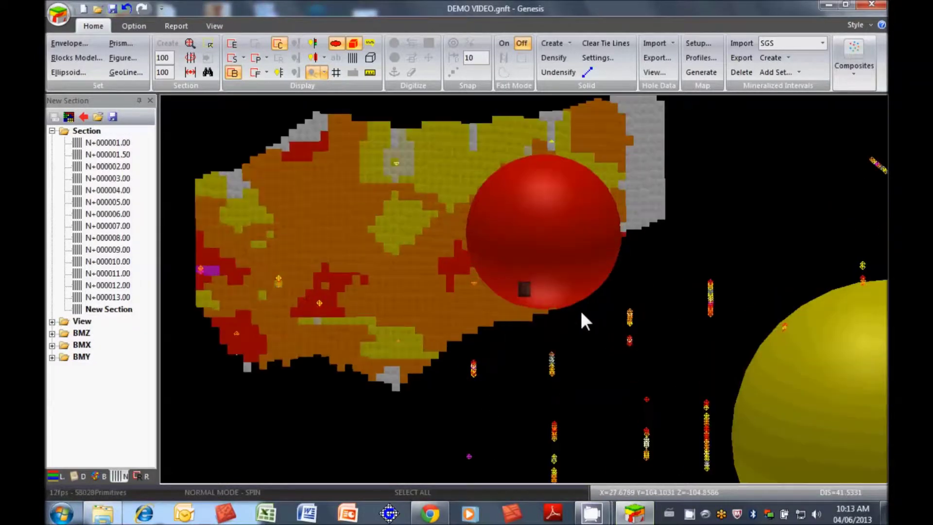
left_click_drag(582, 320, 543, 302)
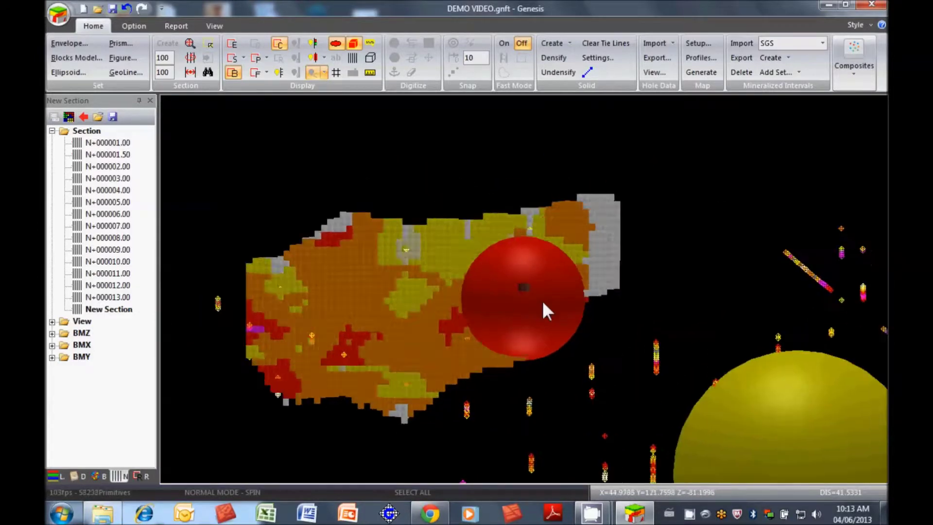
left_click(607, 258)
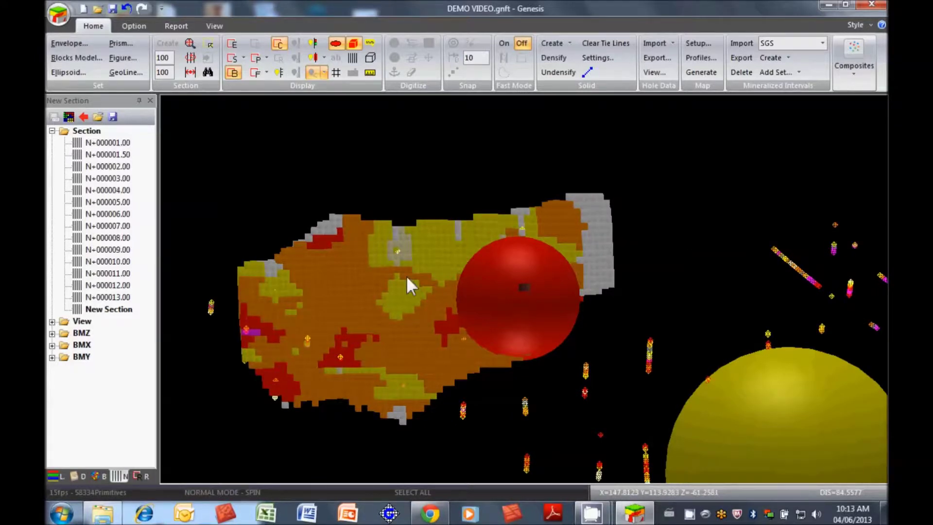
left_click_drag(406, 275, 328, 295)
- Reopen the Cu estimation settings of the SGS block model and add a second search pass, Pass2
double_click(327, 295)
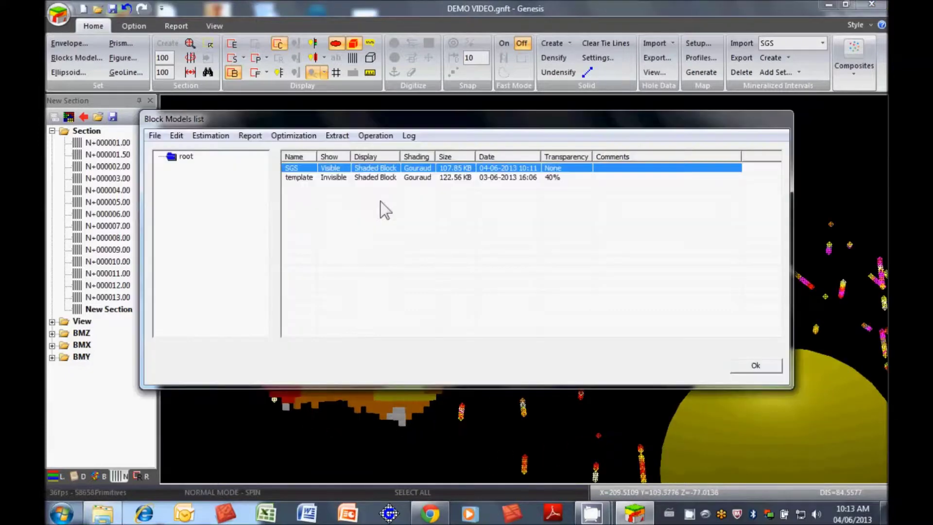
left_click(211, 135)
left_click(216, 151)
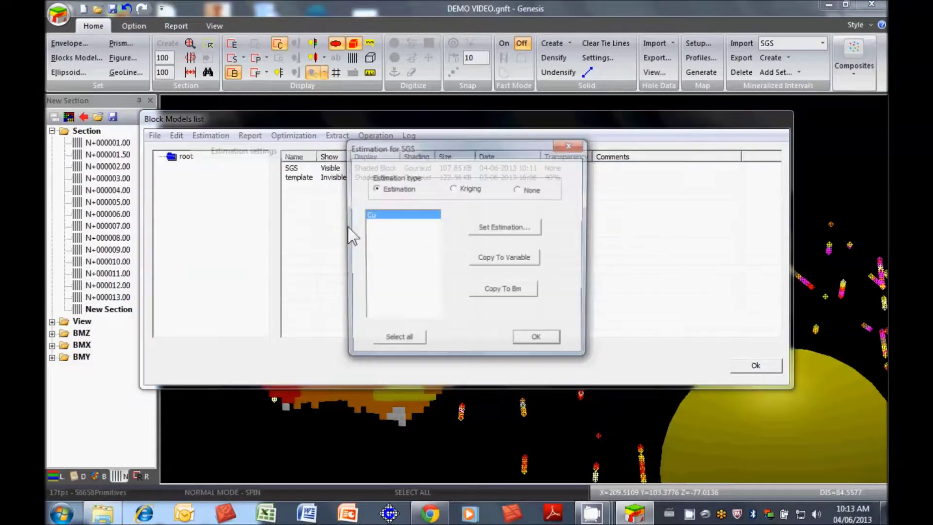
left_click(515, 228)
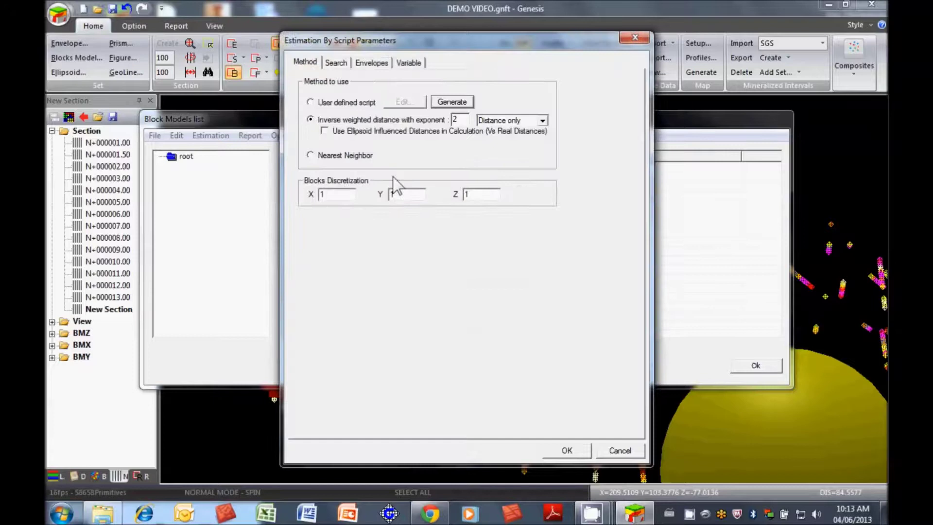
left_click(336, 63)
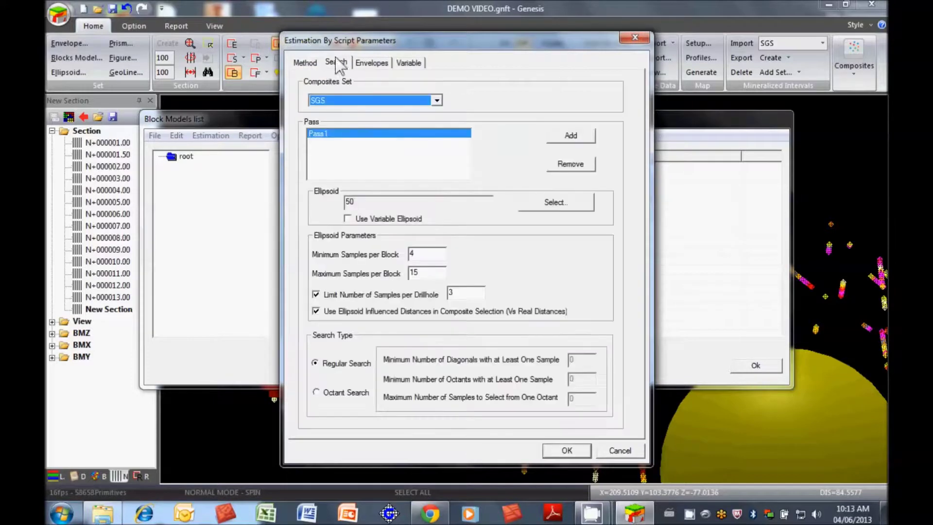
left_click(569, 136)
left_click(319, 141)
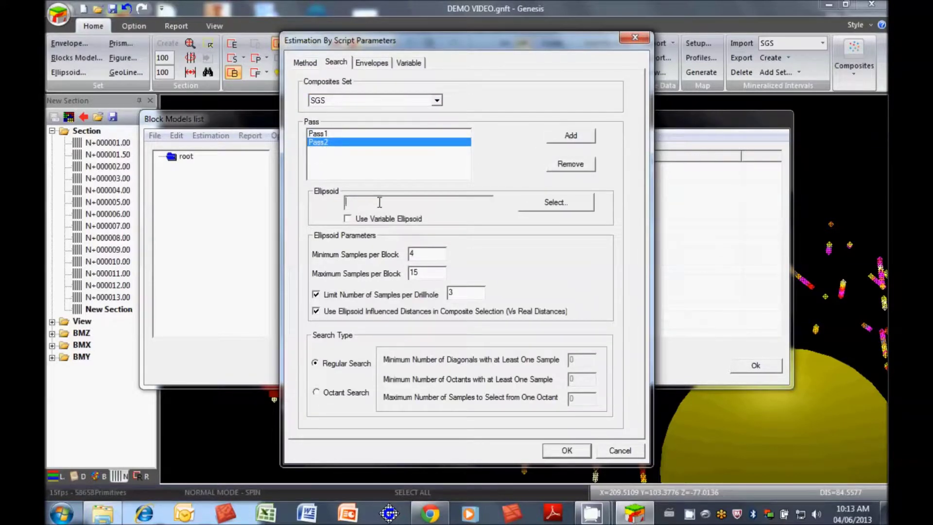
- Assign ellipsoid 100 to Pass2, keep its sample limits, and accept the estimation settings
left_click(556, 203)
left_click(449, 156)
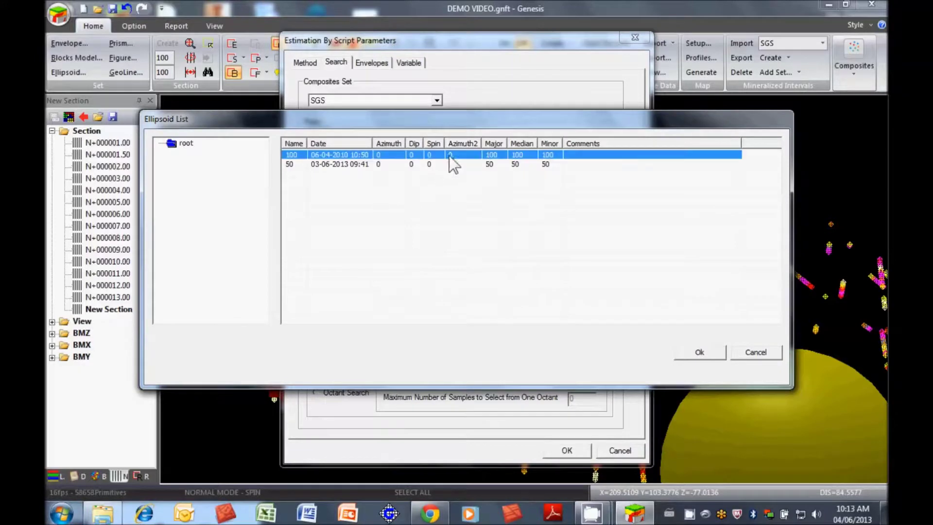
left_click(698, 353)
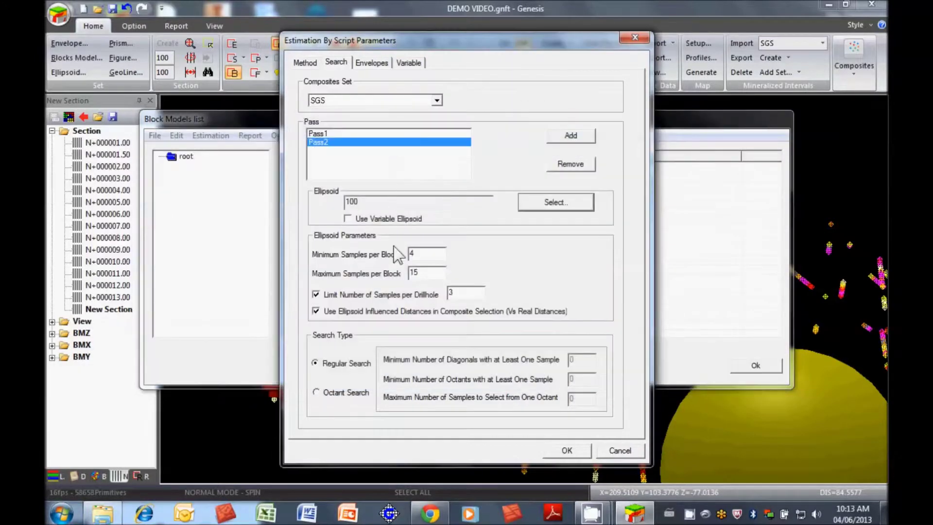
left_click(436, 257)
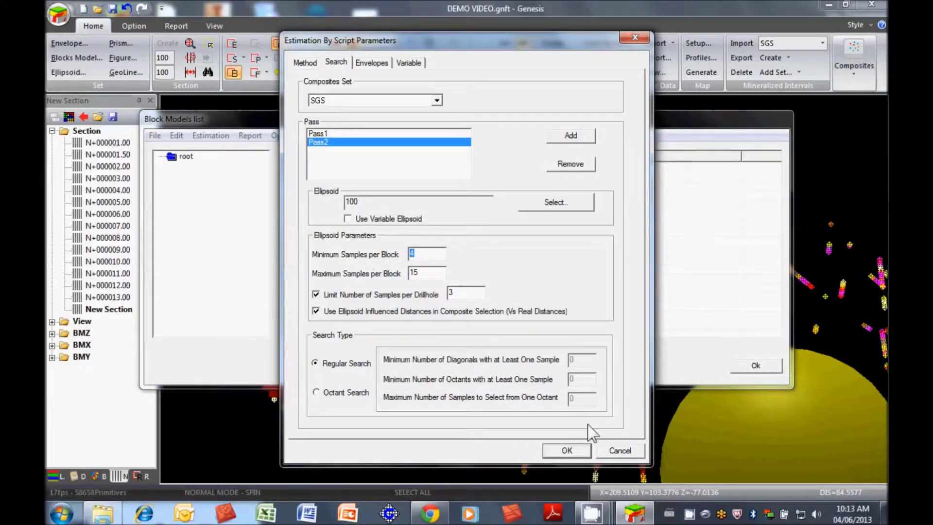
left_click(585, 449)
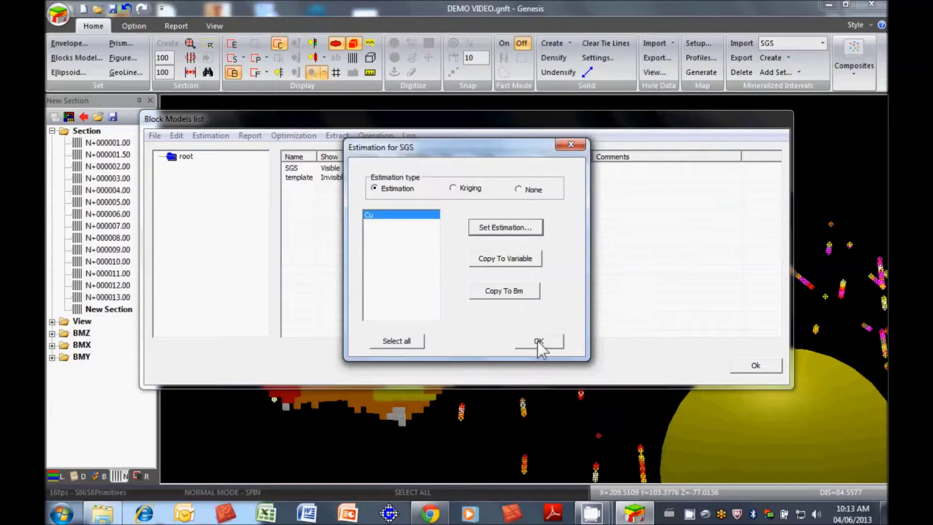
left_click(539, 341)
- Run the two-pass estimation on the SGS block model and inspect the estimated blocks in 3D
left_click(212, 135)
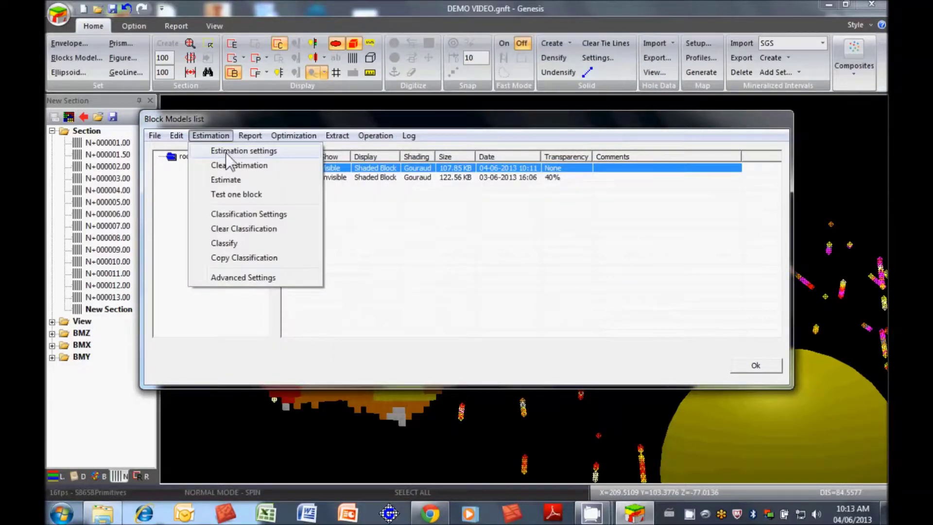
left_click(229, 179)
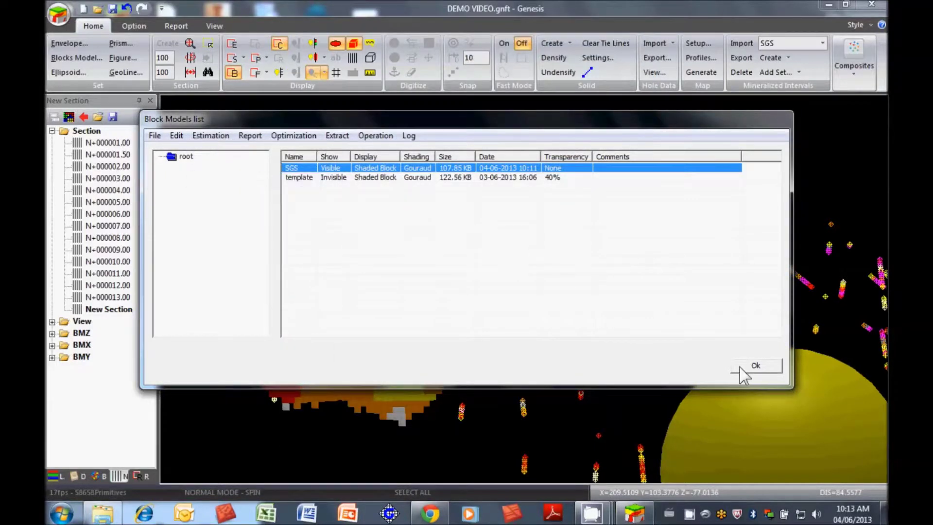
left_click(756, 369)
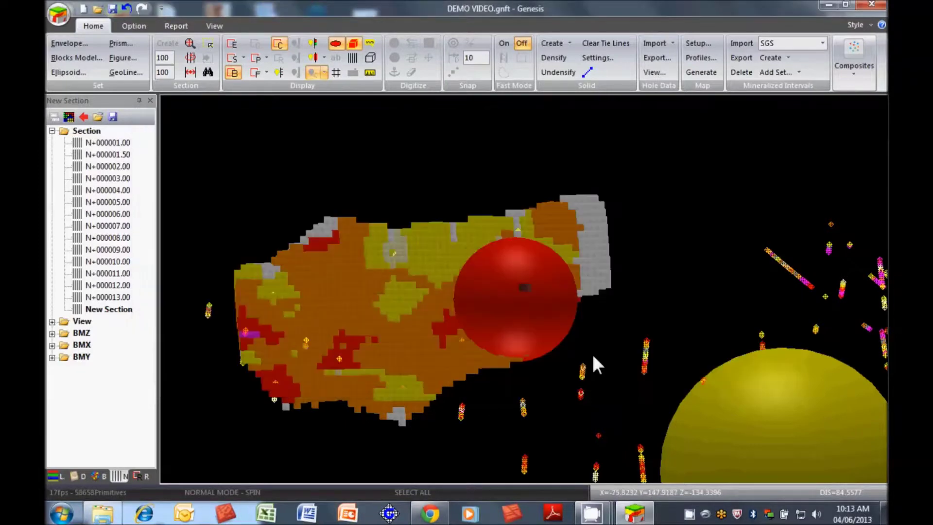
left_click_drag(590, 351, 485, 364)
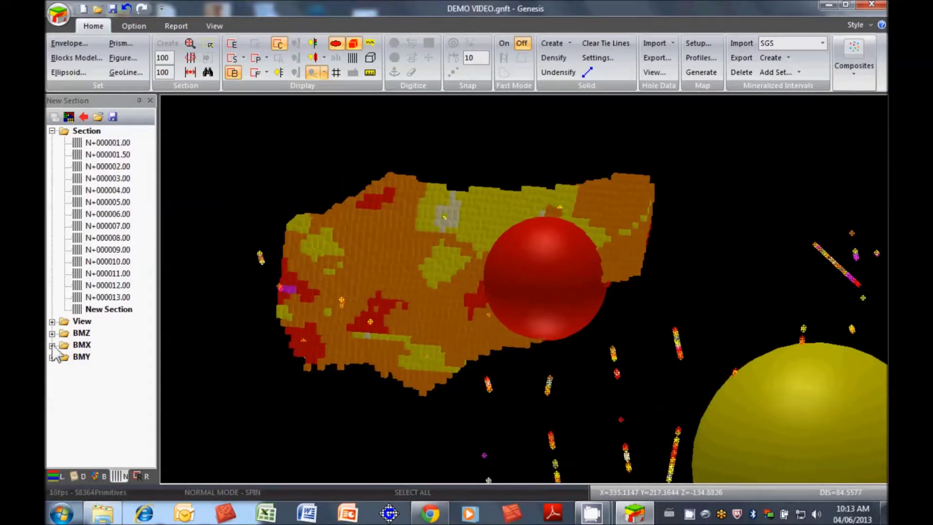
- Step through the BMZ sections from BMZ : 27 to BMZ : 41 and examine the estimated blocks around the composites up close
left_click(51, 333)
left_click_drag(146, 300, 133, 354)
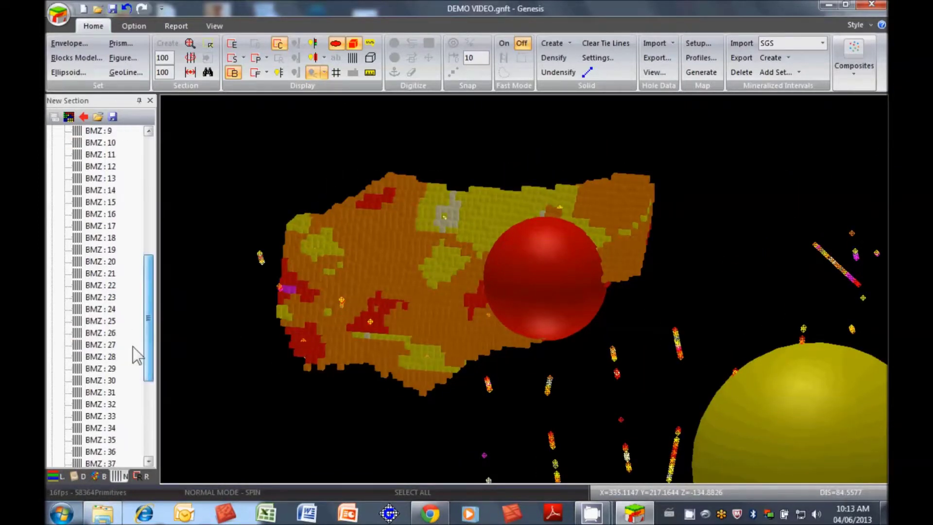
left_click(102, 345)
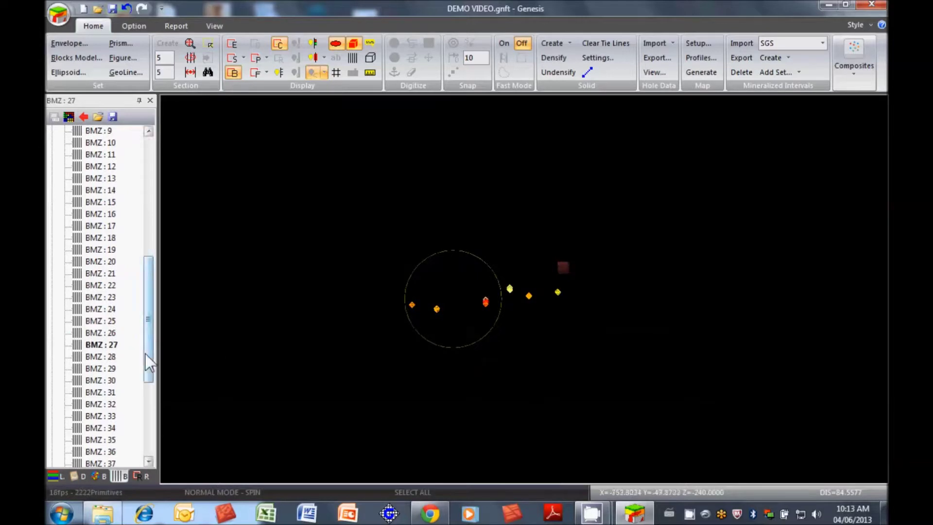
key("Down")
key("Down")
key("Down")
key("Down")
key("Down")
key("Down")
key("Down")
key("Down")
key("Down")
key("Down")
key("Down")
key("Down")
key("Down")
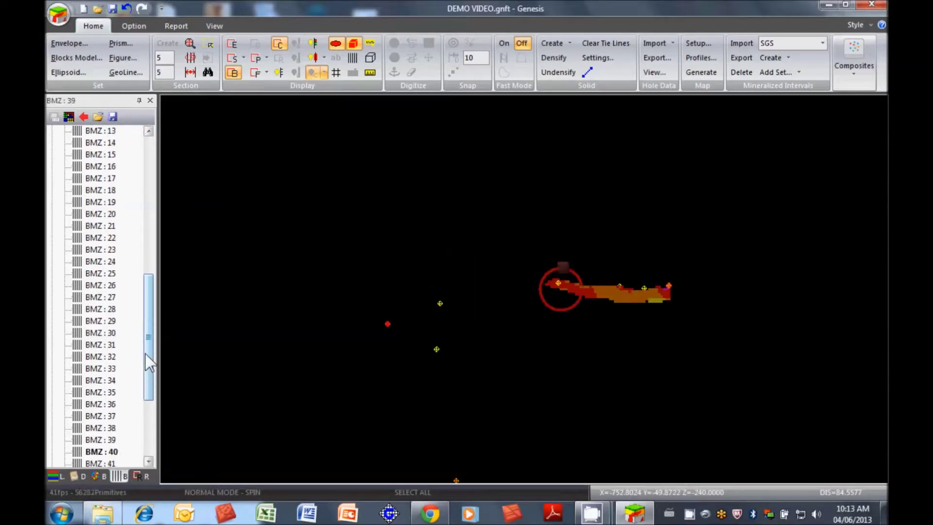
key("Down")
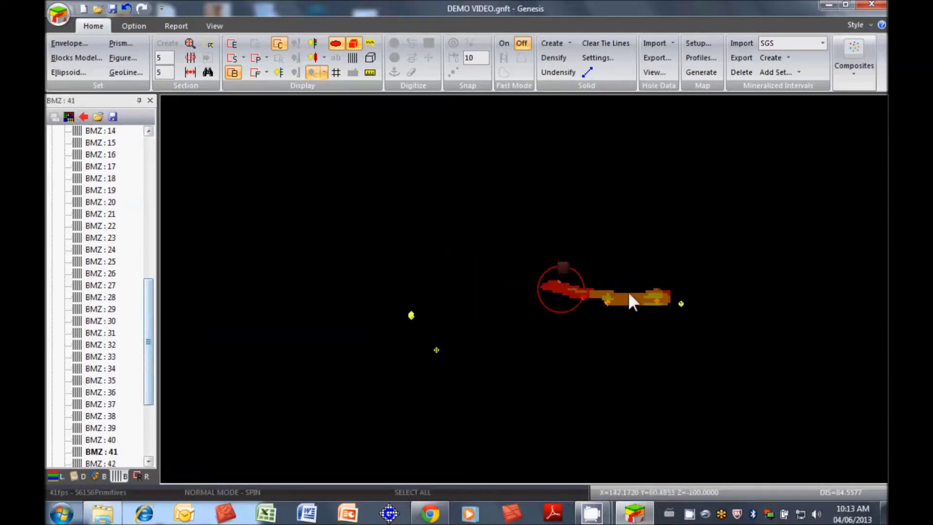
scroll(634, 299, "up", 5)
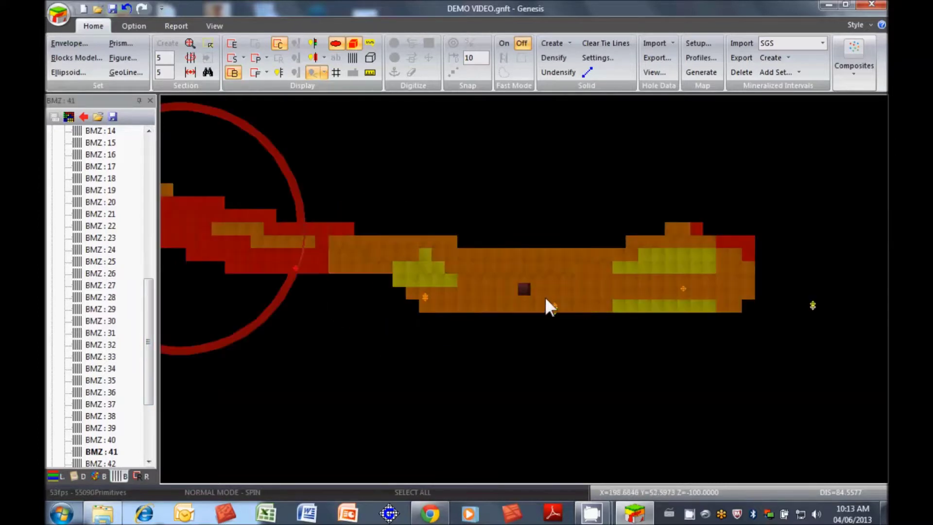
scroll(546, 300, "down", 3)
scroll(488, 319, "up", 6)
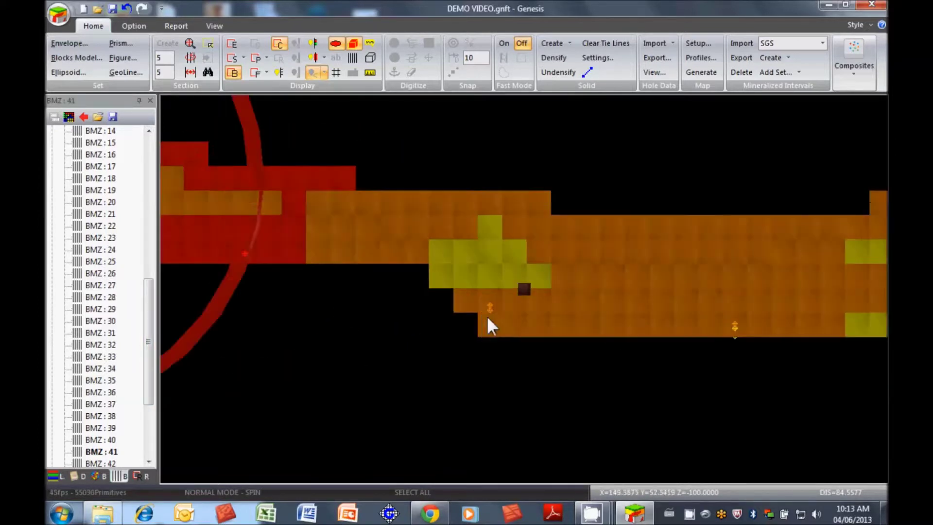
scroll(488, 316, "up", 3)
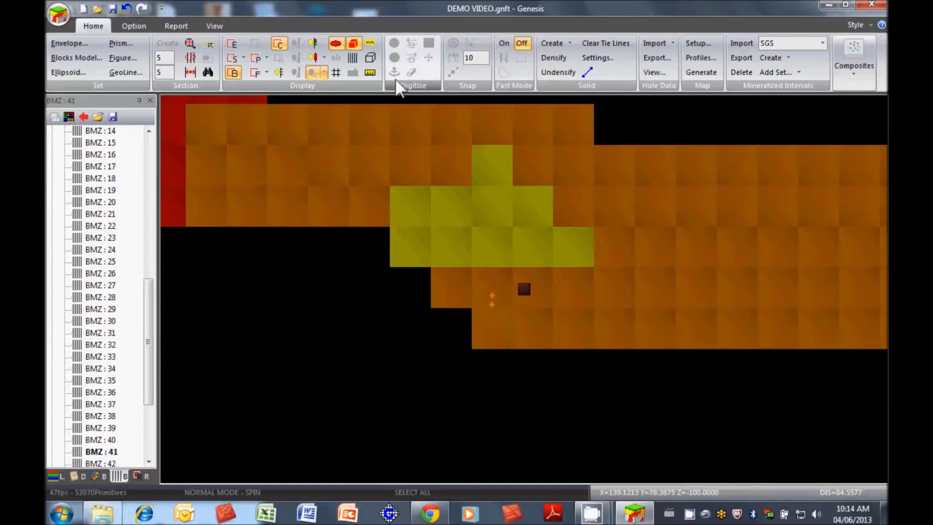
- Show the composites as solid coloured intervals and compare them with the estimated blocks on section BMZ : 41
left_click(314, 58)
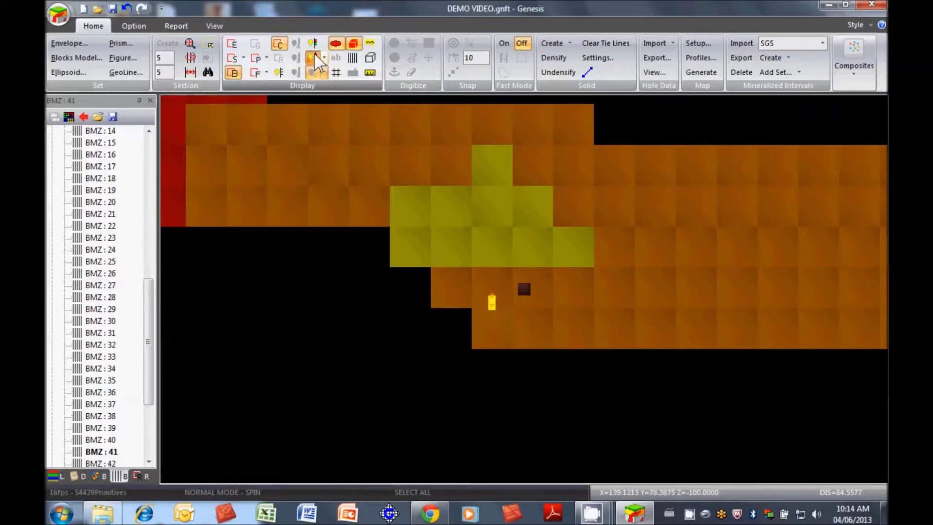
scroll(508, 217, "down", 3)
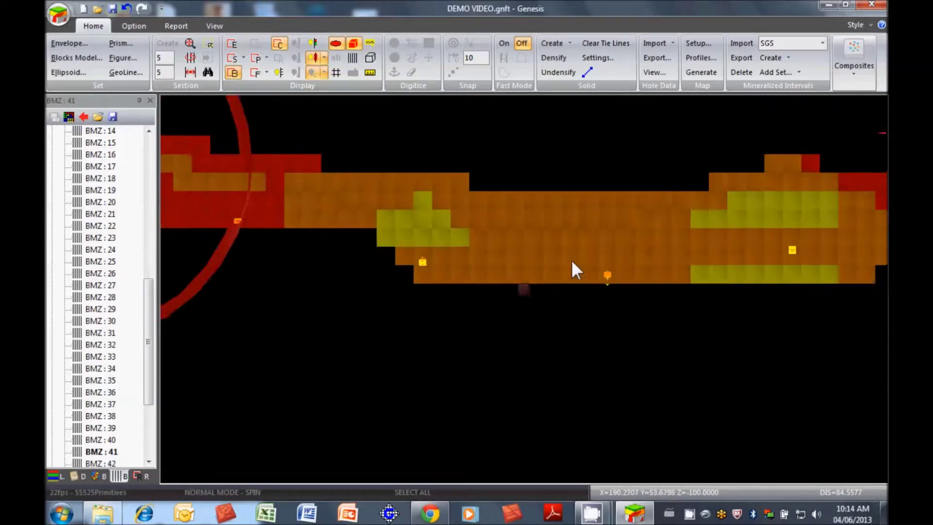
scroll(571, 261, "down", 1)
middle_click_drag(571, 260, 627, 267)
scroll(513, 270, "down", 2)
middle_click_drag(476, 269, 614, 284)
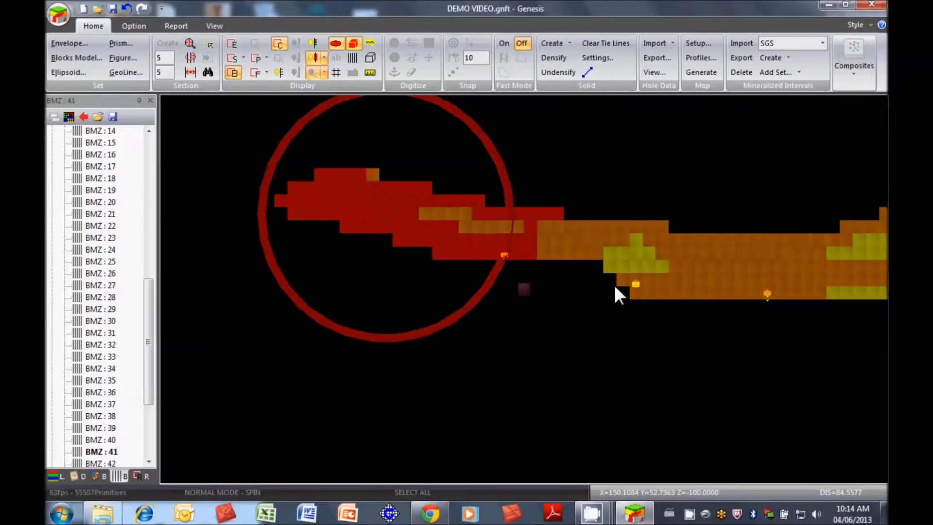
- Switch to section BMZ : 48 and query the estimated Cu grade of the grey block below the composite
left_click(102, 403)
scroll(102, 402, "down", 4)
left_click(102, 403)
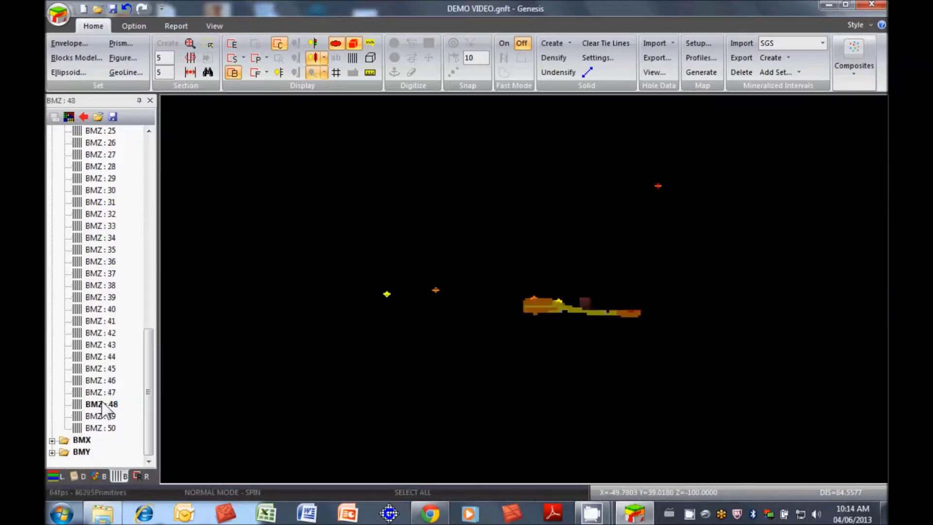
scroll(558, 317, "up", 6)
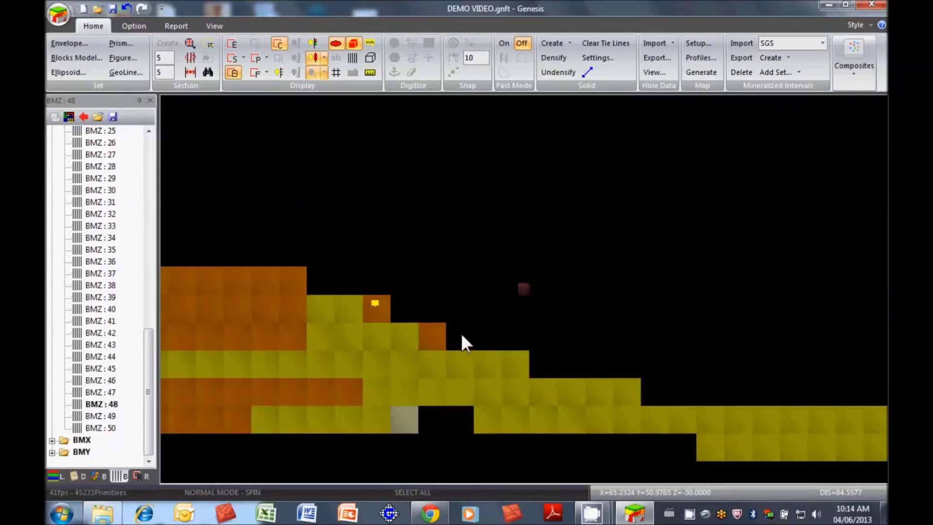
left_click(550, 354)
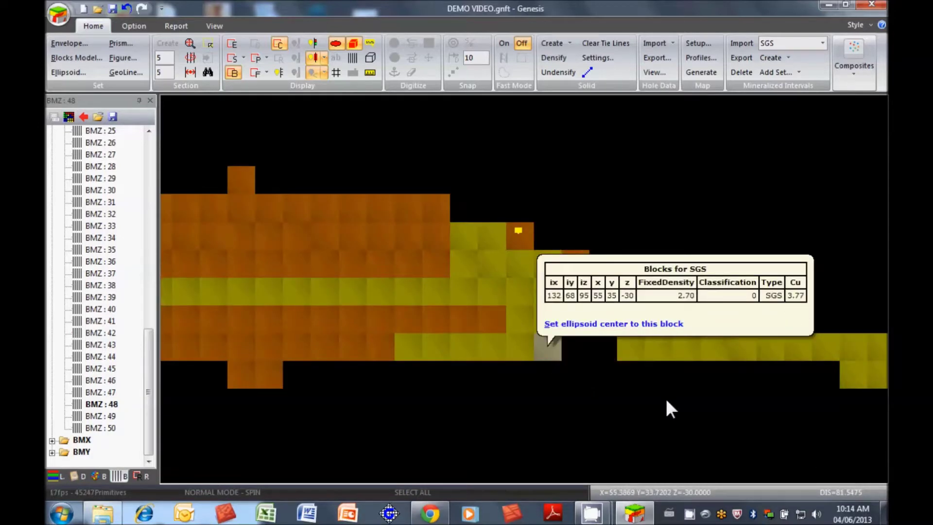
scroll(666, 394, "down", 6)
middle_click_drag(742, 397, 634, 391)
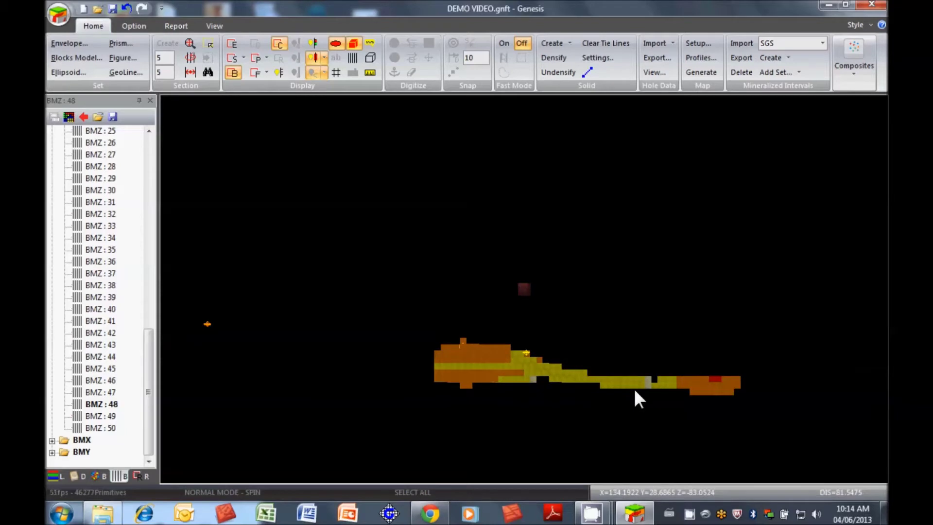
- Leave the section view and examine the whole estimated block model up close
key("Escape")
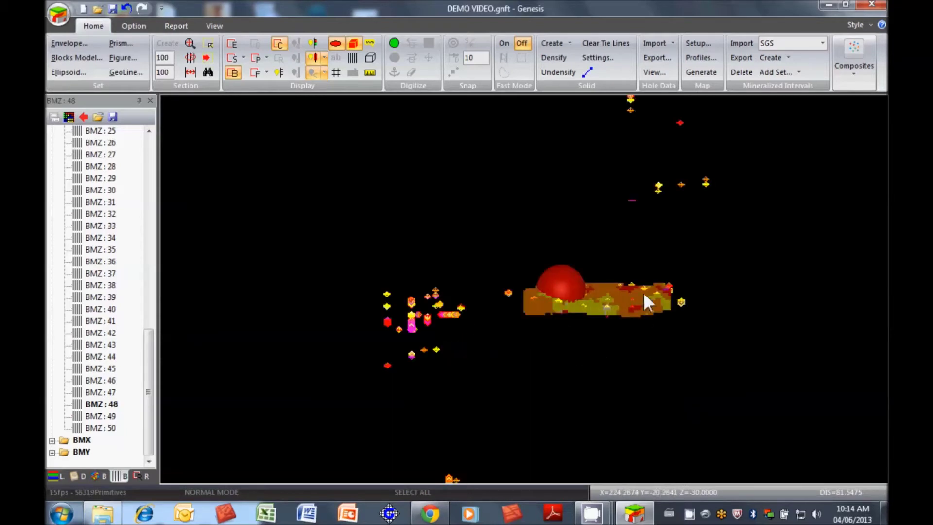
scroll(543, 311, "up", 7)
middle_click_drag(642, 310, 611, 301)
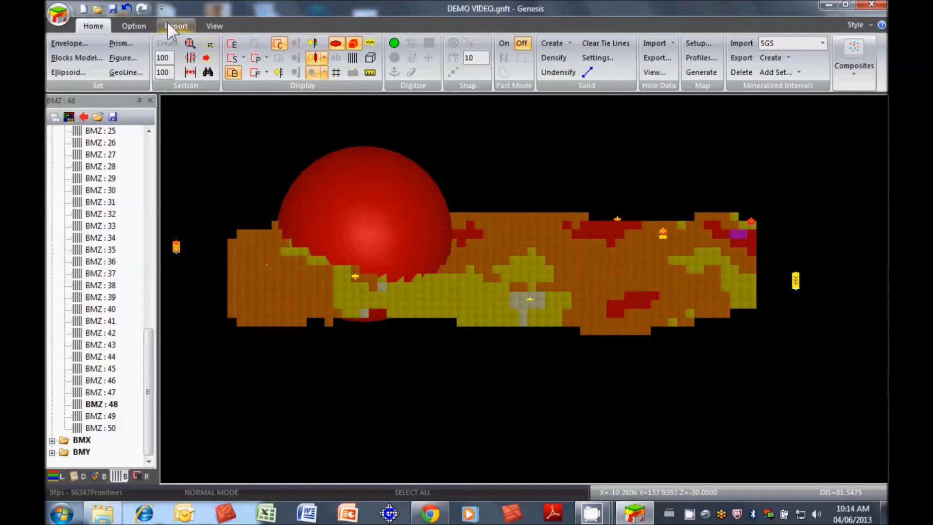
- Start a resource report for the SGS block model, keeping all variables selected and FixedDensity as the density variable
left_click(76, 57)
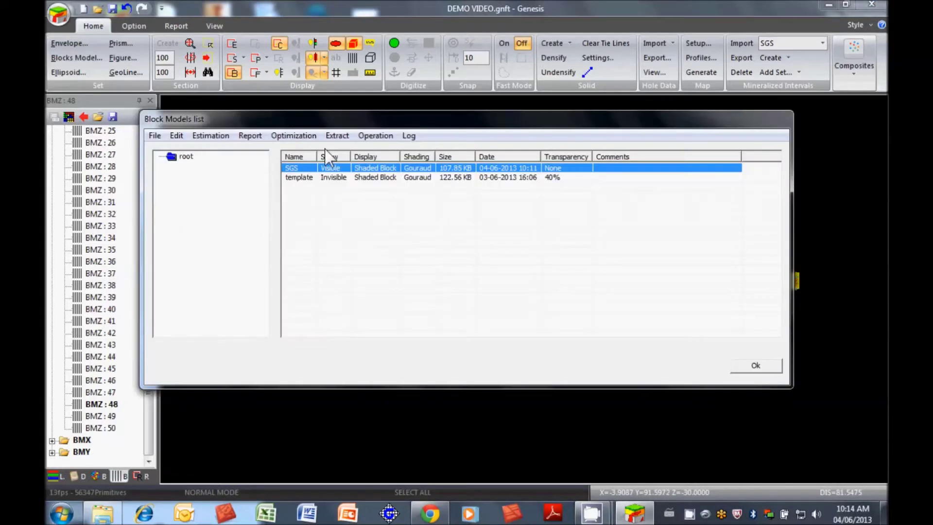
left_click(318, 137)
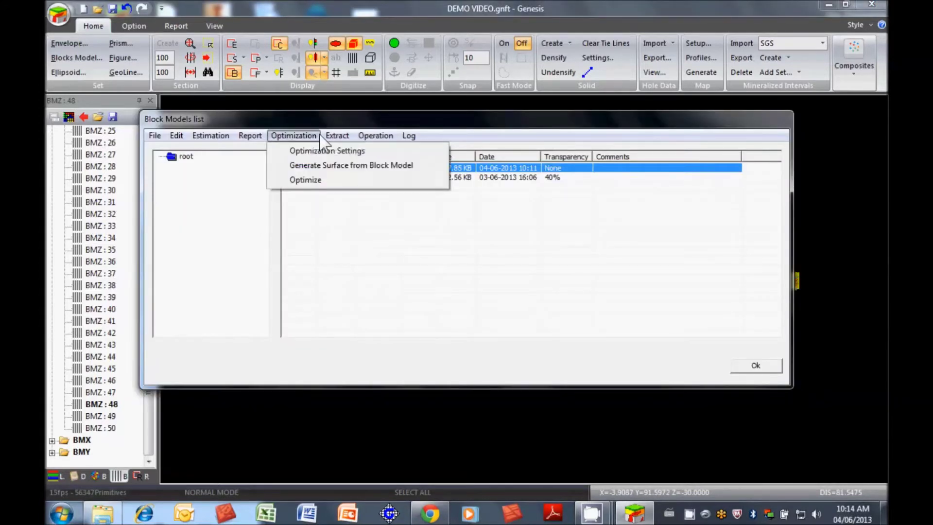
left_click(253, 135)
left_click(250, 136)
left_click(286, 150)
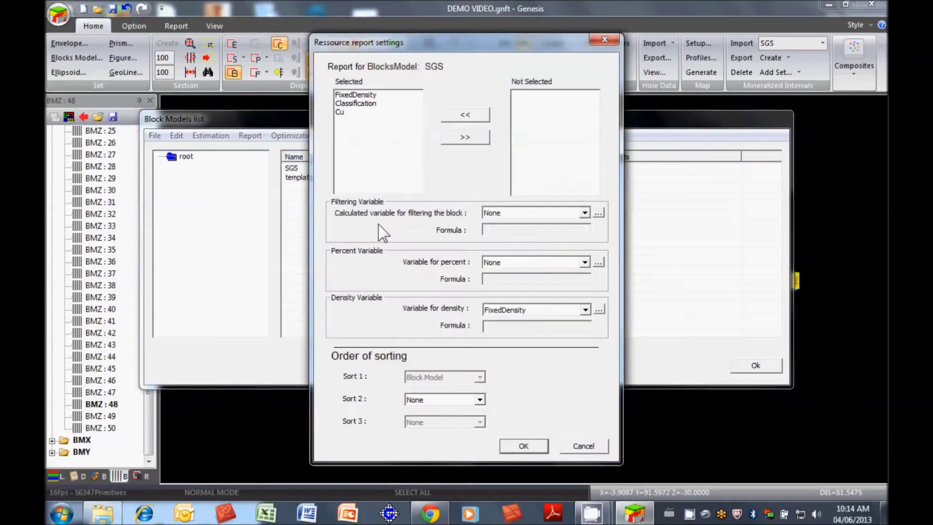
left_click(523, 445)
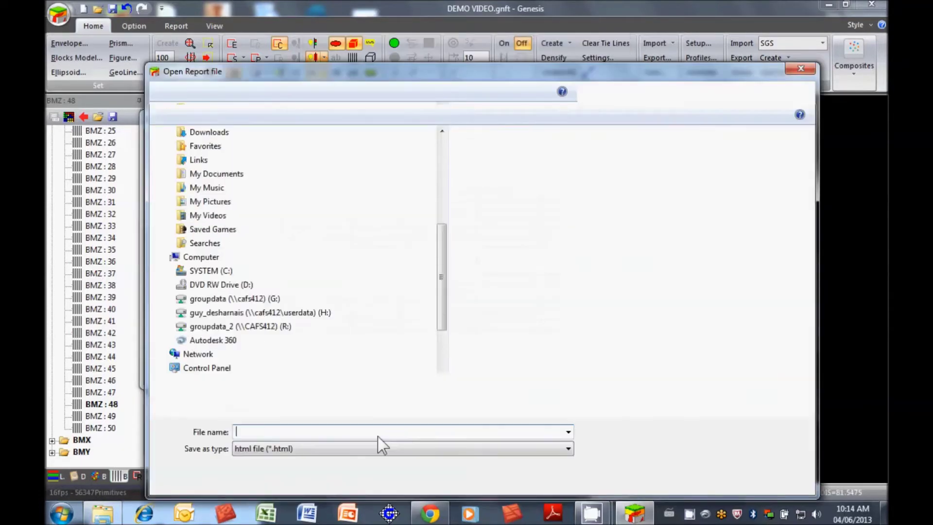
- Save the resource report to the Desktop as SGS in comma separated values format
left_click(334, 455)
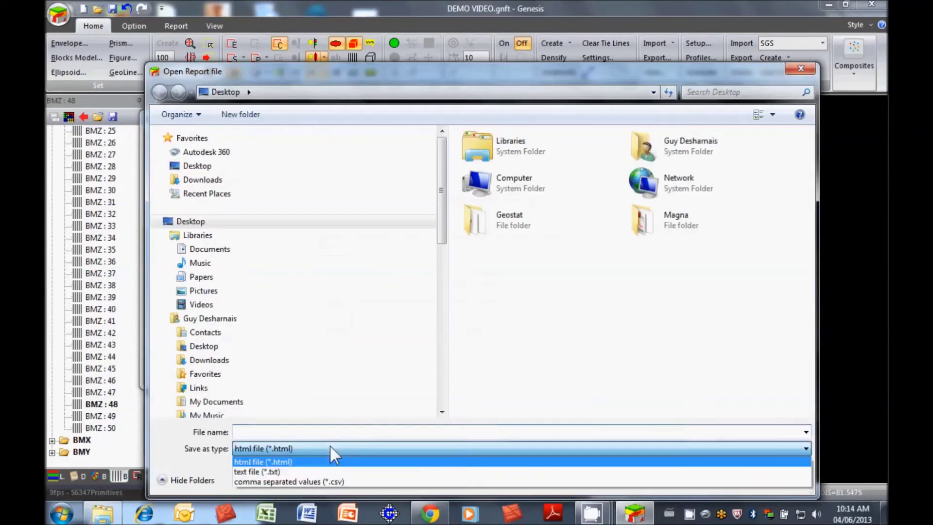
left_click(325, 482)
left_click(302, 433)
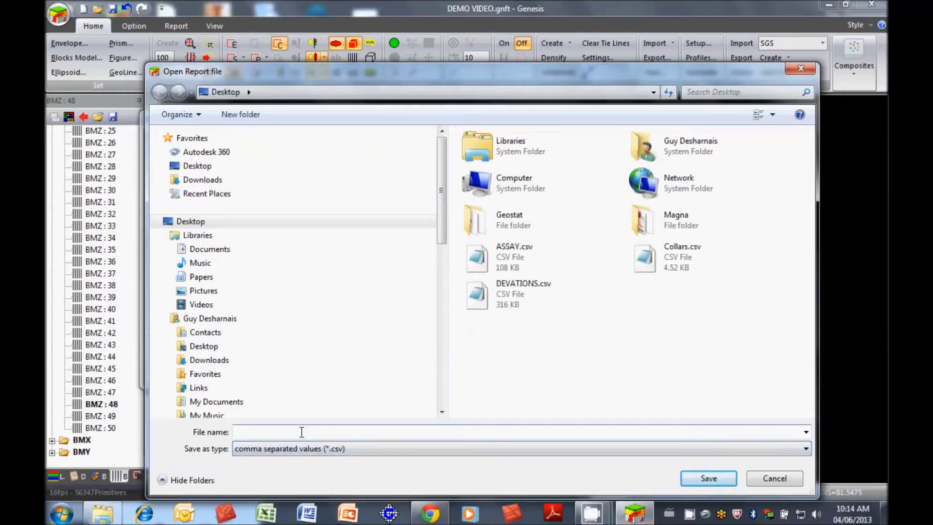
left_click(300, 452)
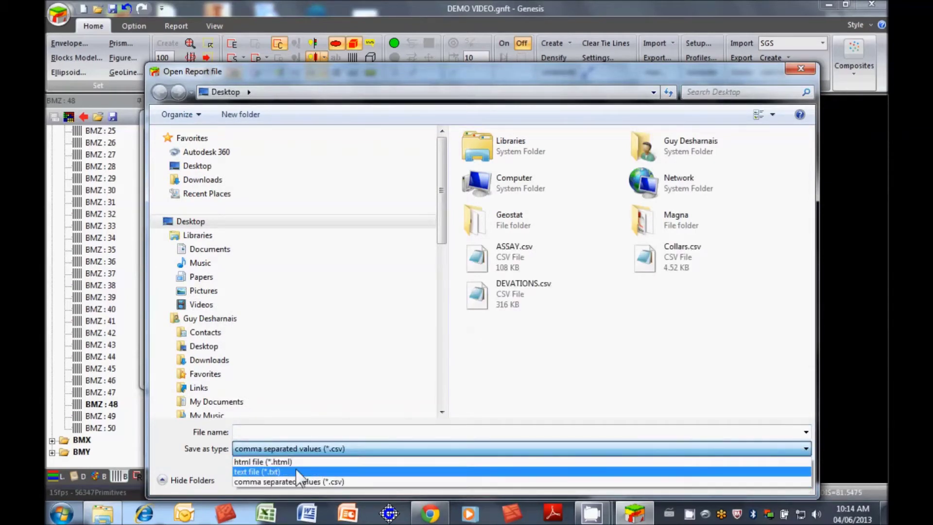
left_click(297, 482)
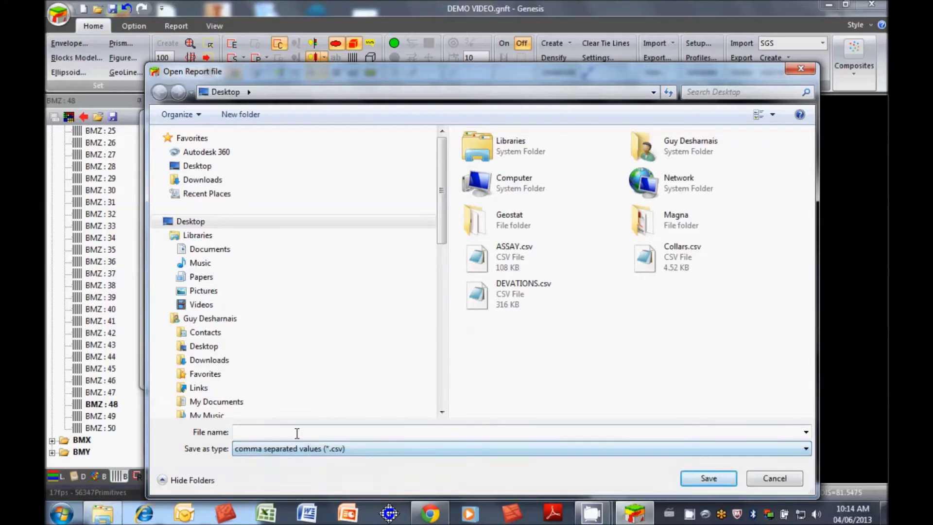
left_click(297, 432)
type("SGS")
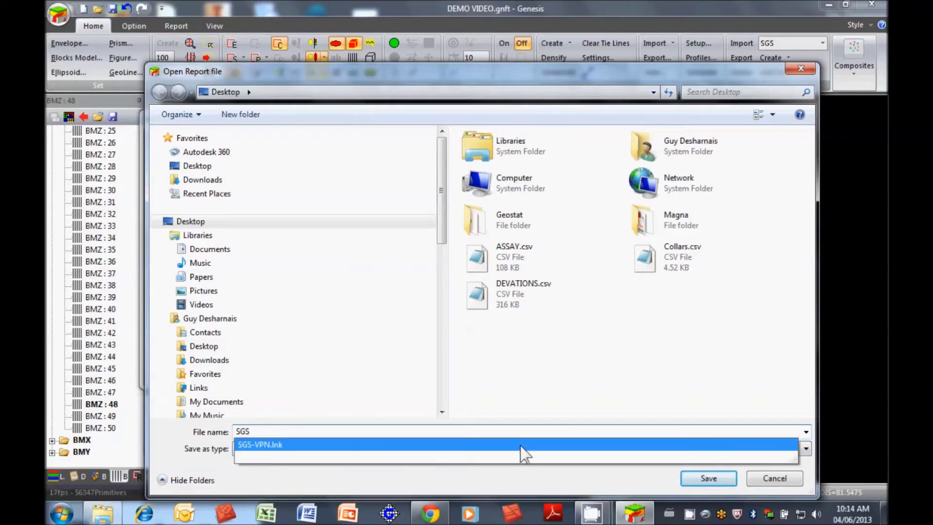
left_click(708, 478)
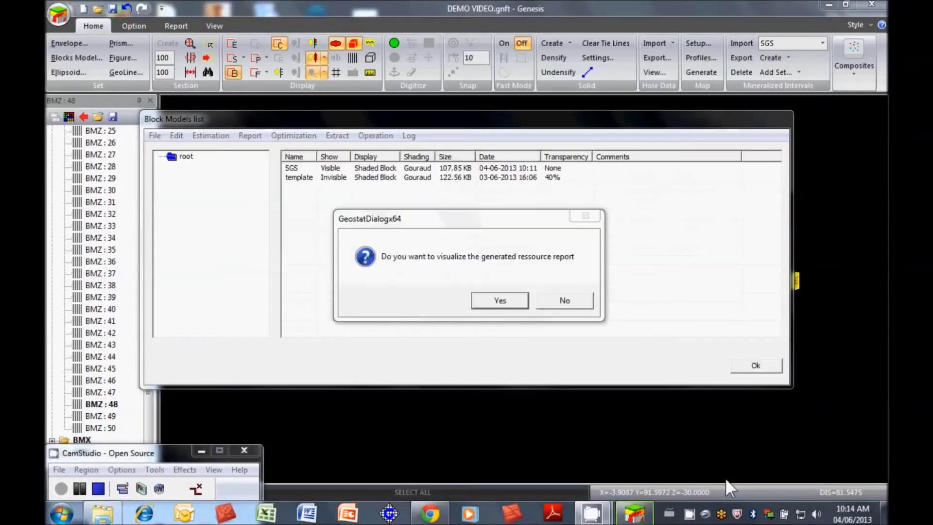
- View the generated resource report, examine its Cu grade, volume and tonnage by classification, and return to the block model view
left_click(509, 301)
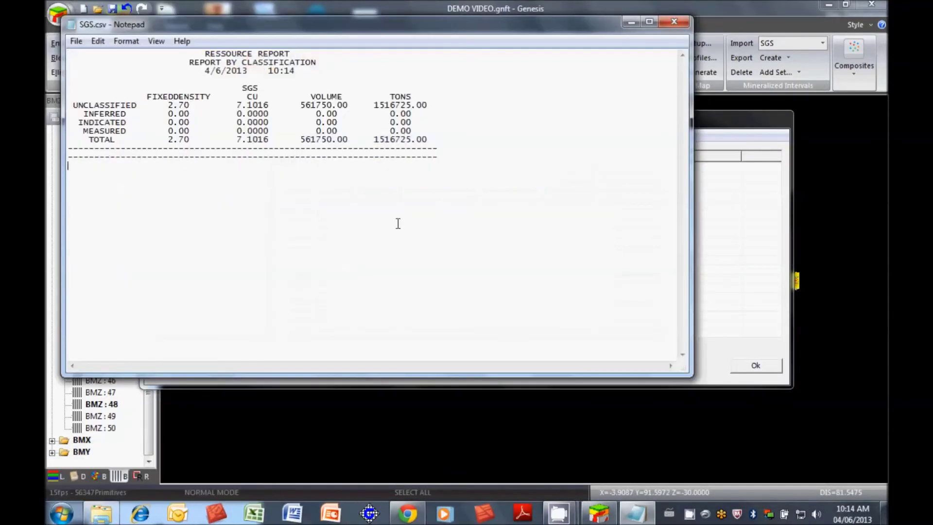
left_click_drag(433, 160, 50, 73)
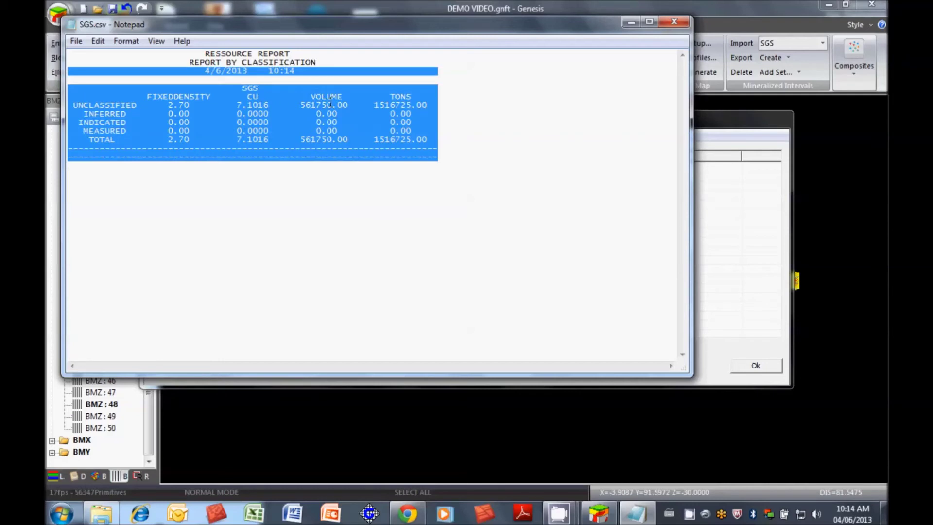
left_click(365, 105)
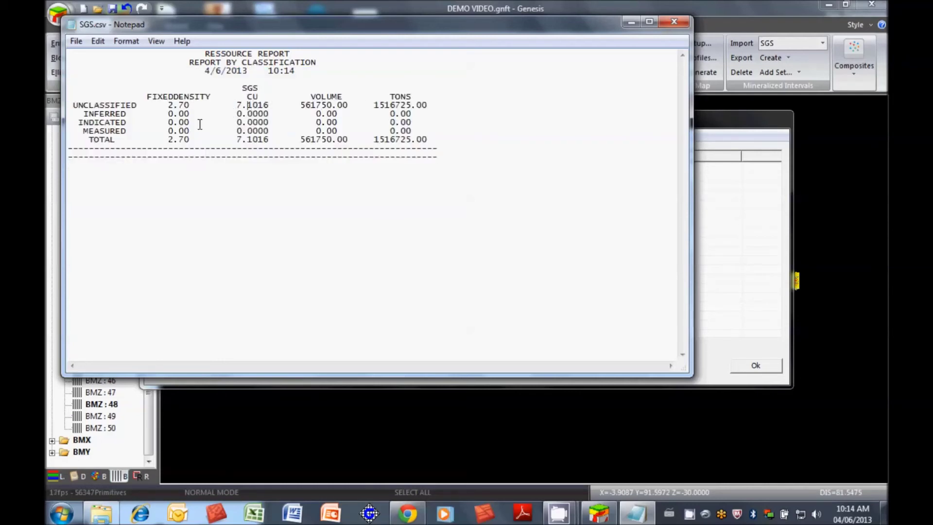
left_click_drag(174, 122, 387, 139)
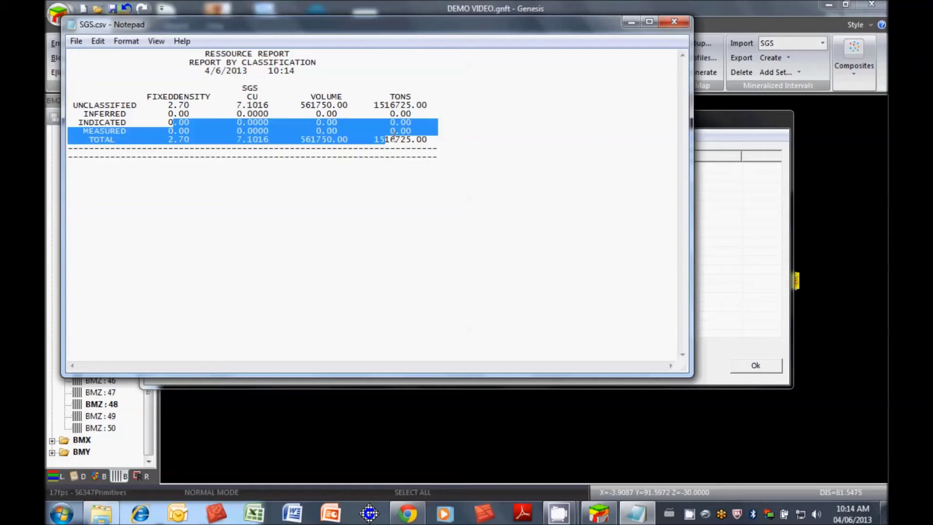
left_click(518, 172)
left_click(674, 23)
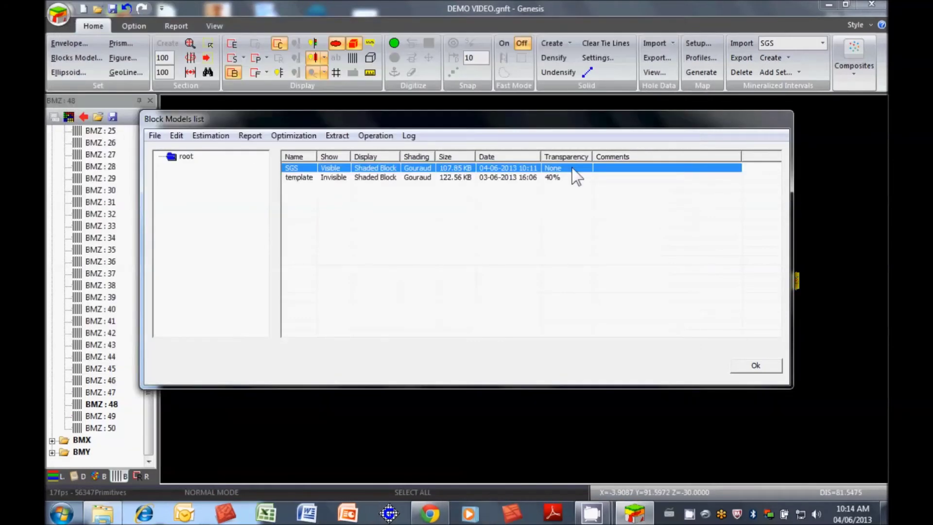
left_click(755, 366)
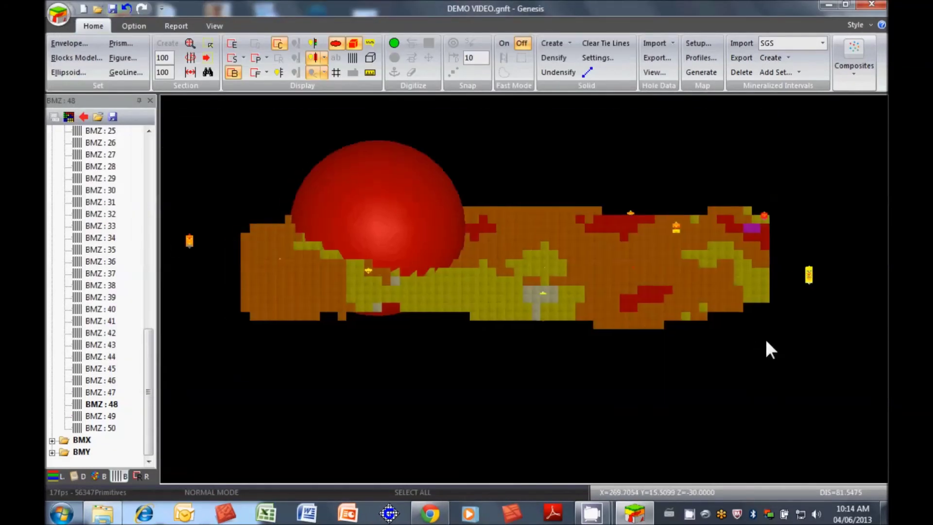
scroll(666, 342, "down", 1)
middle_click_drag(585, 359, 589, 329)
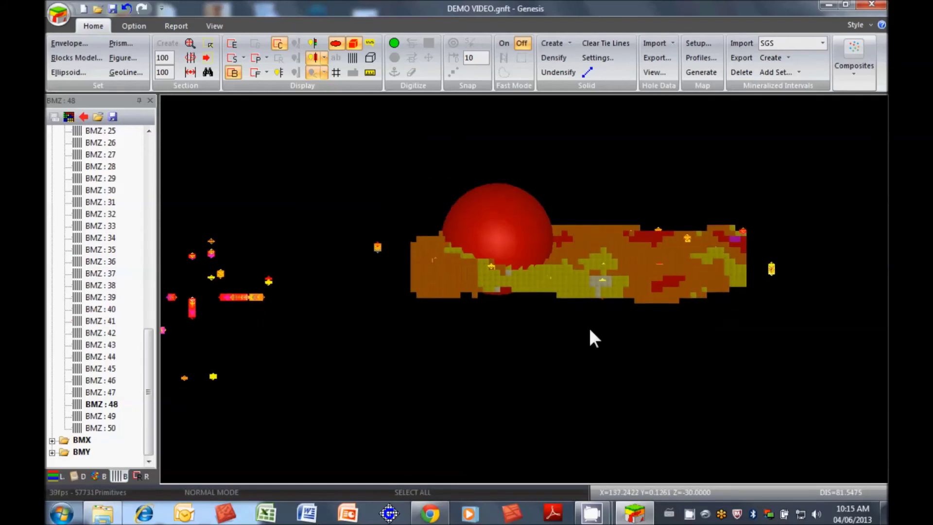